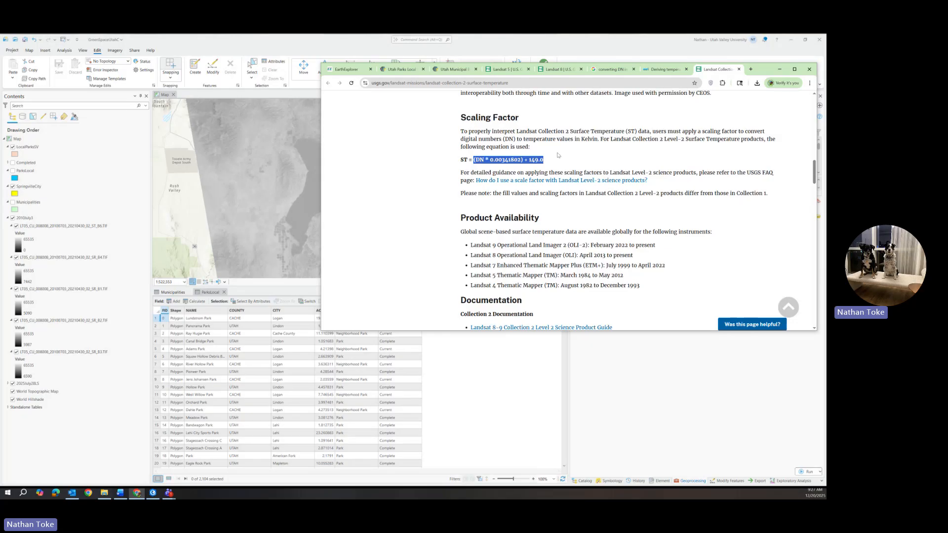
Name the output raster July2010SurTK and run the Raster Calculator scaling expression on the ST_B6 band.
scroll(558, 155, up, 1)
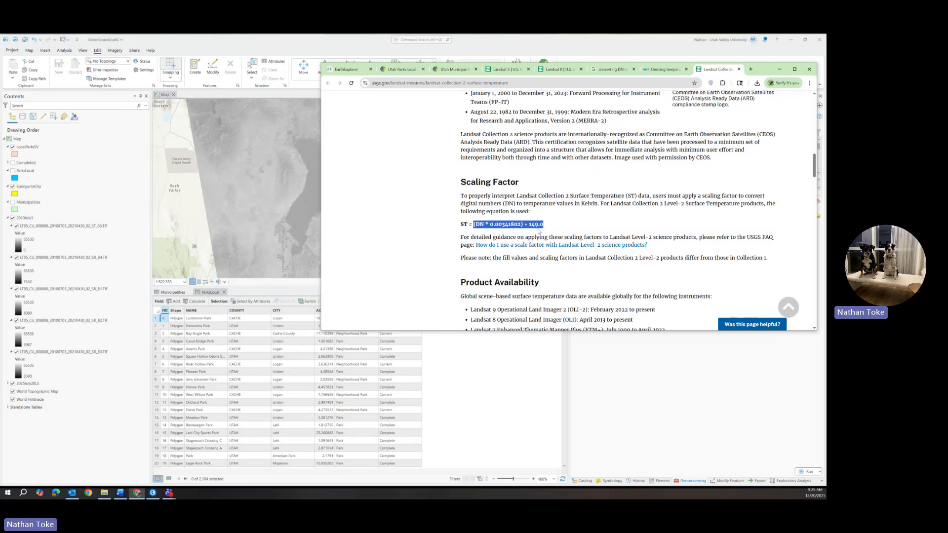
click(778, 69)
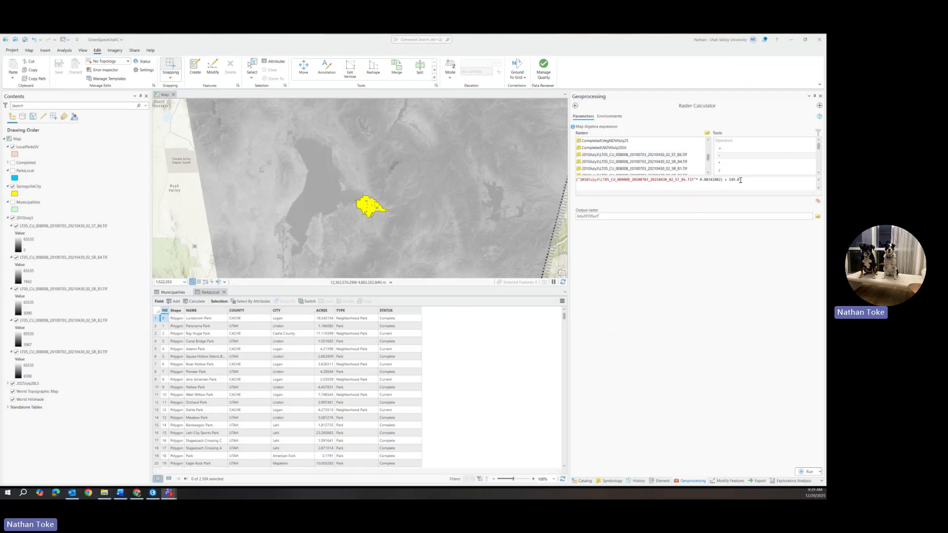
click(605, 215)
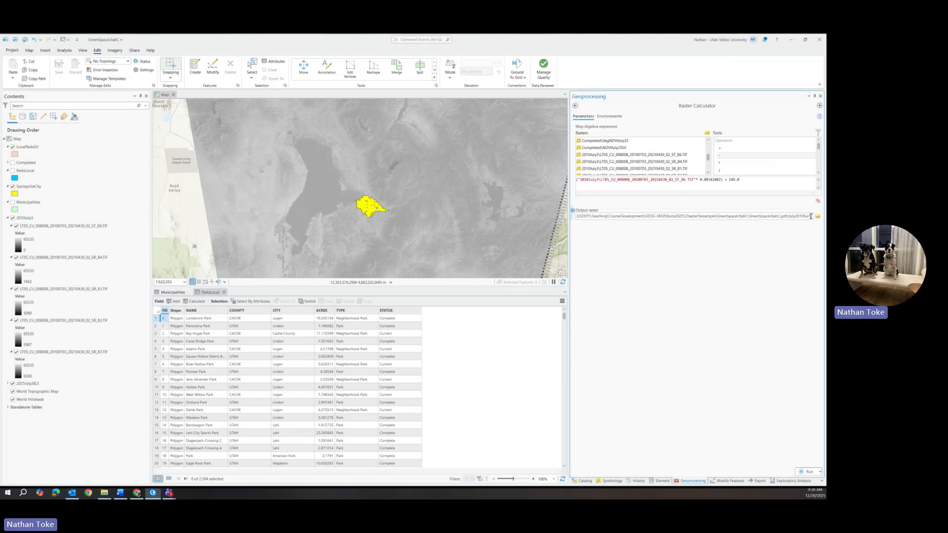
text(TK)
click(719, 290)
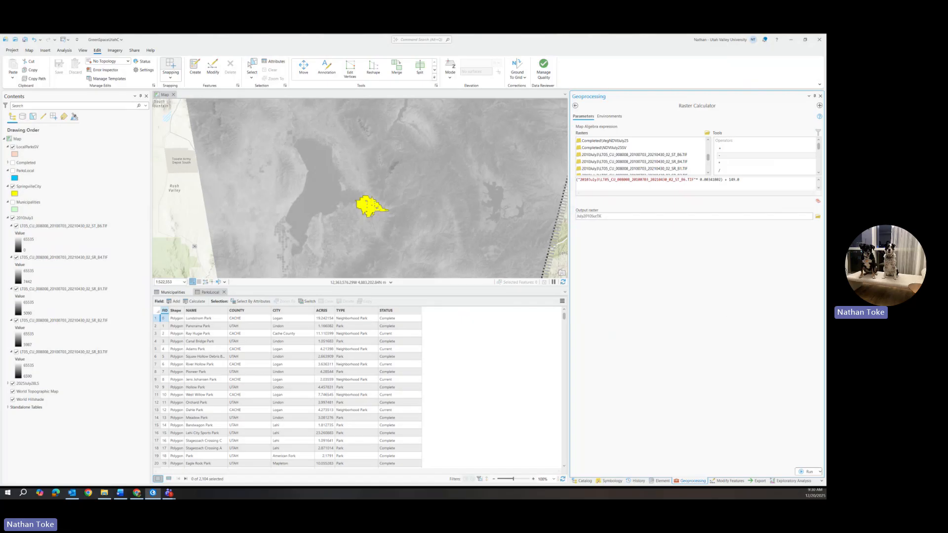
click(805, 472)
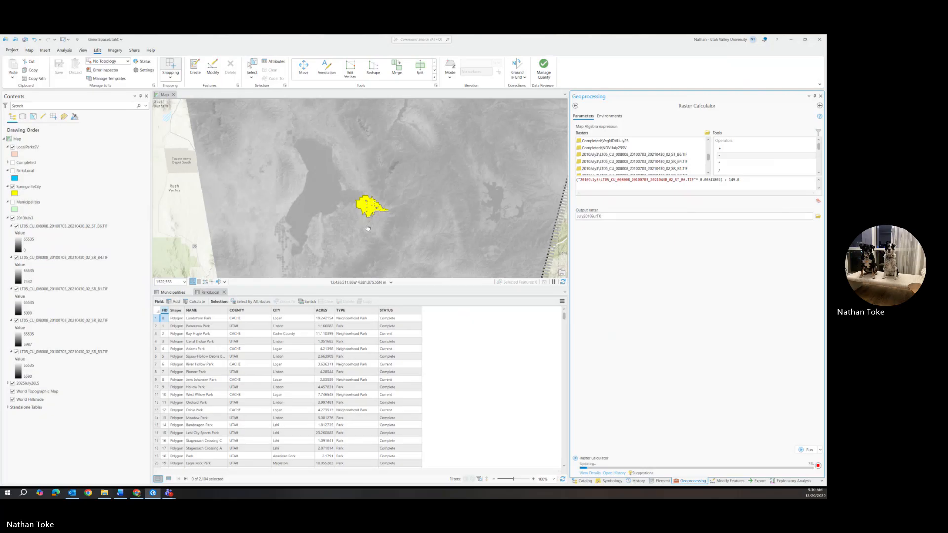
Inspect the new July2010SurTK temperature raster on the map.
click(105, 164)
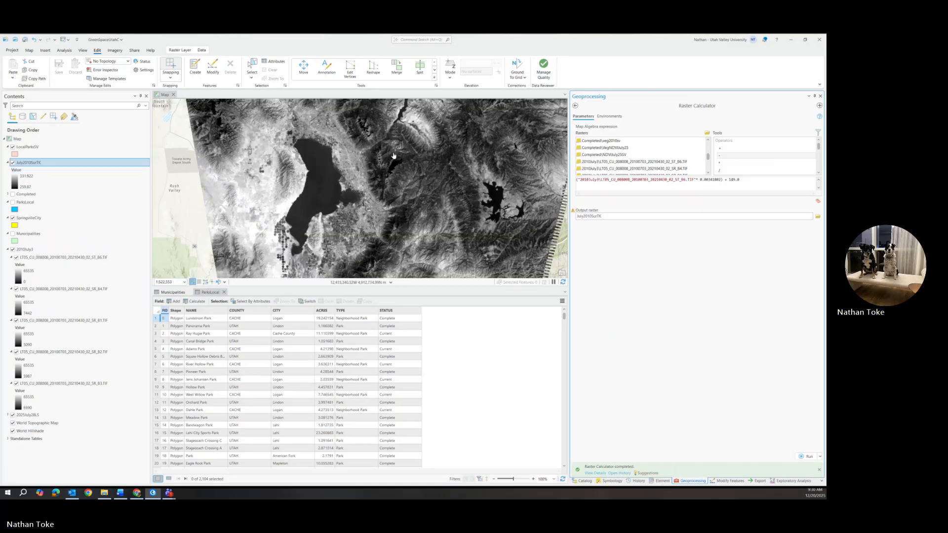
drag(395, 172, 379, 231)
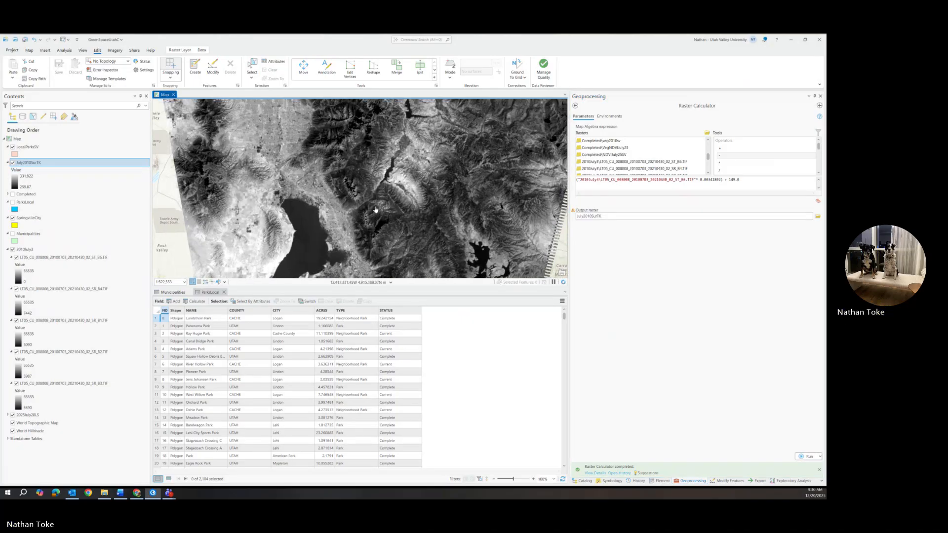
scroll(375, 210, down, 1)
scroll(376, 210, up, 1)
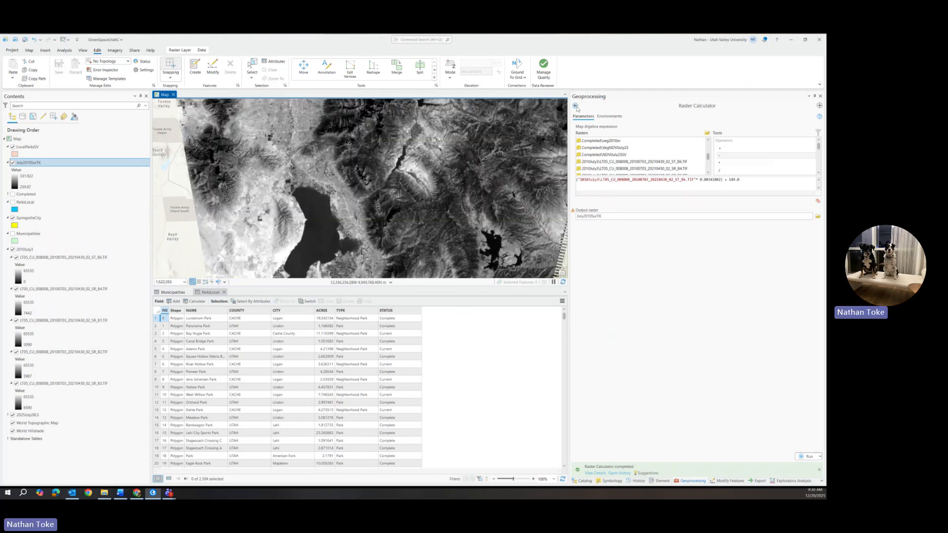
Clear the existing map algebra expression in the Raster Calculator.
click(749, 181)
drag(698, 180, 576, 180)
key(BackSpace)
key(BackSpace)
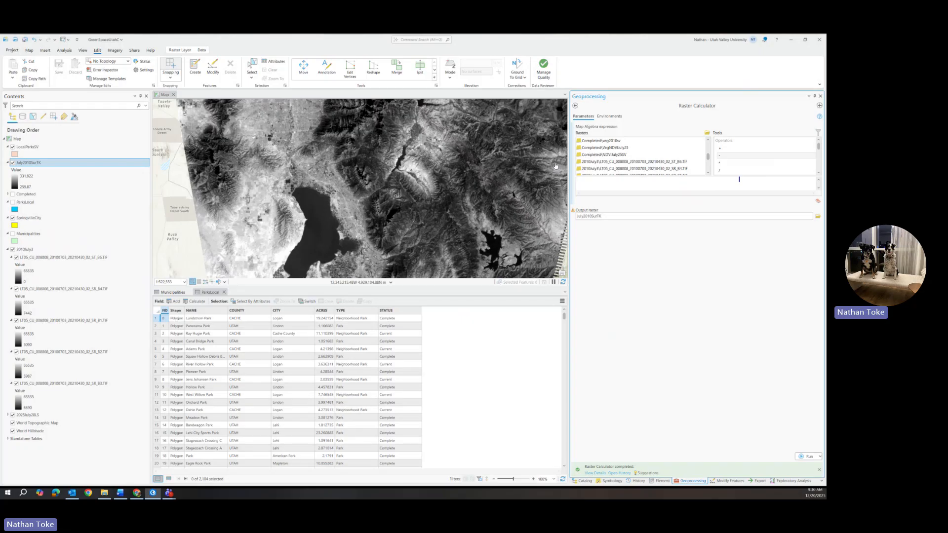
scroll(597, 156, up, 4)
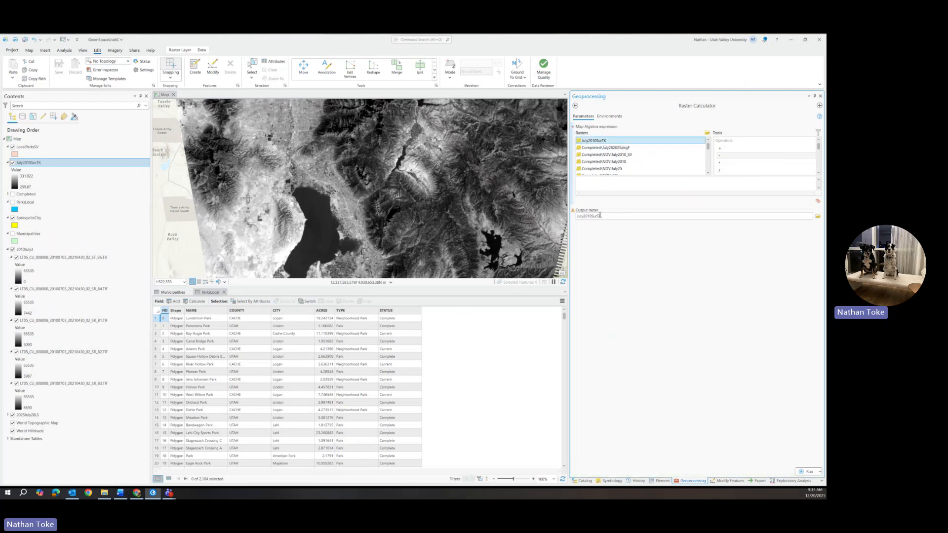
Build the expression "July2010SurTK" - 273.15 to convert the Kelvin raster to Celsius.
drag(599, 215, 788, 214)
click(810, 216)
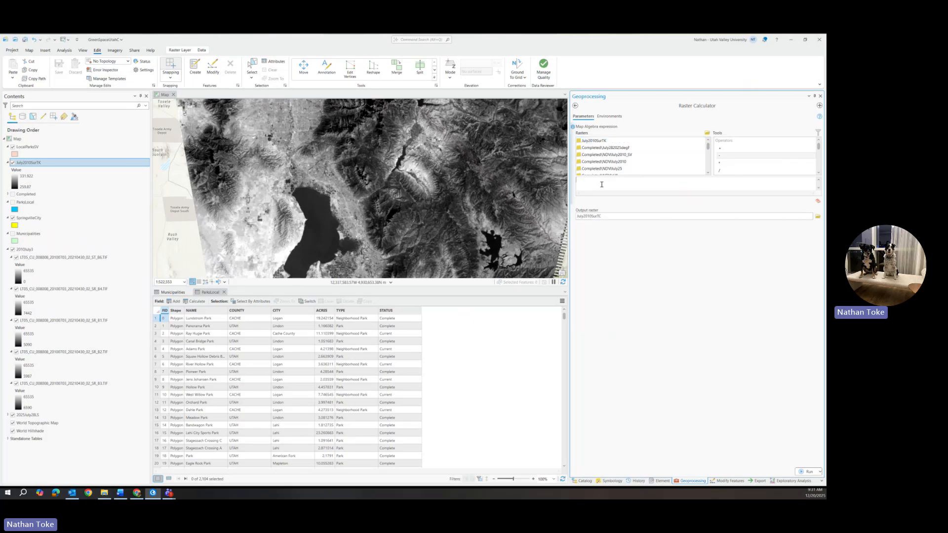
double_click(611, 142)
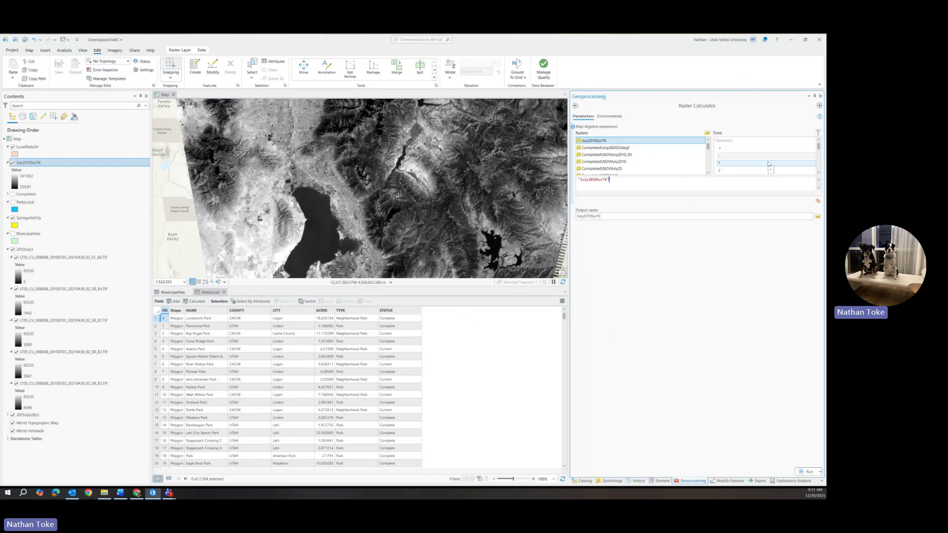
click(640, 180)
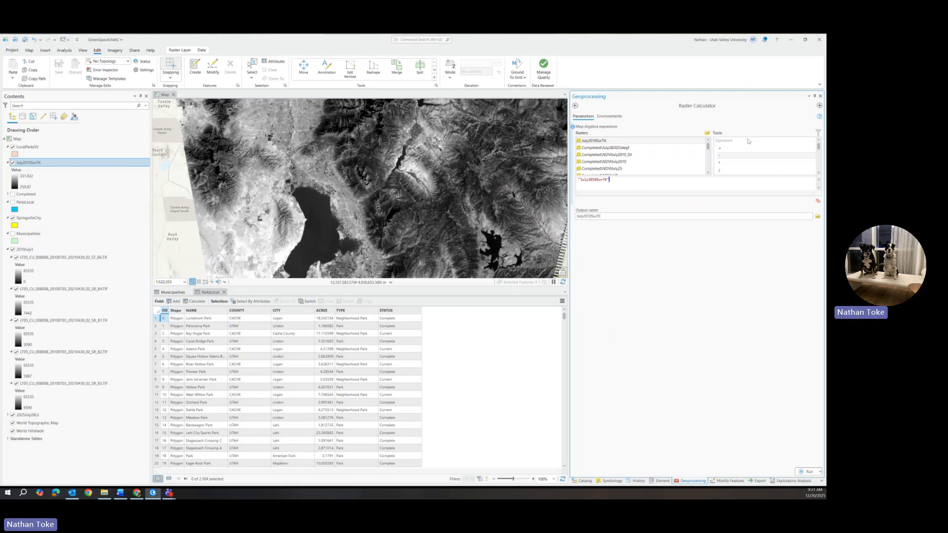
click(719, 155)
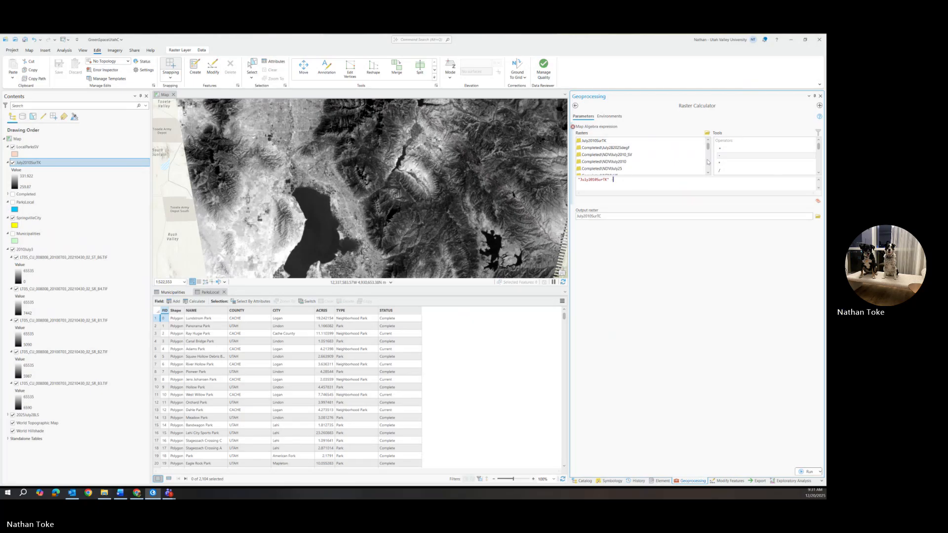
text(273.15)
double_click(614, 181)
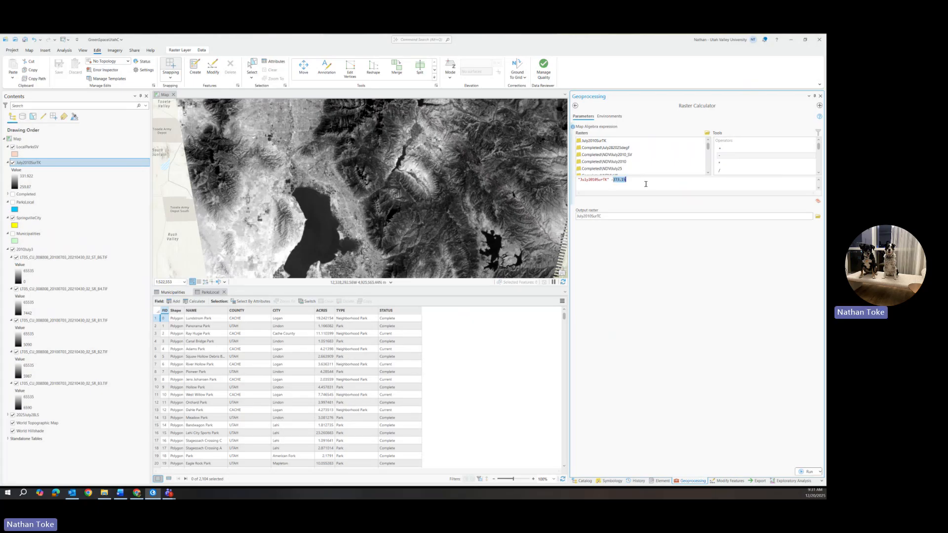
click(614, 180)
Try to run the Celsius conversion in the Raster Calculator.
click(804, 472)
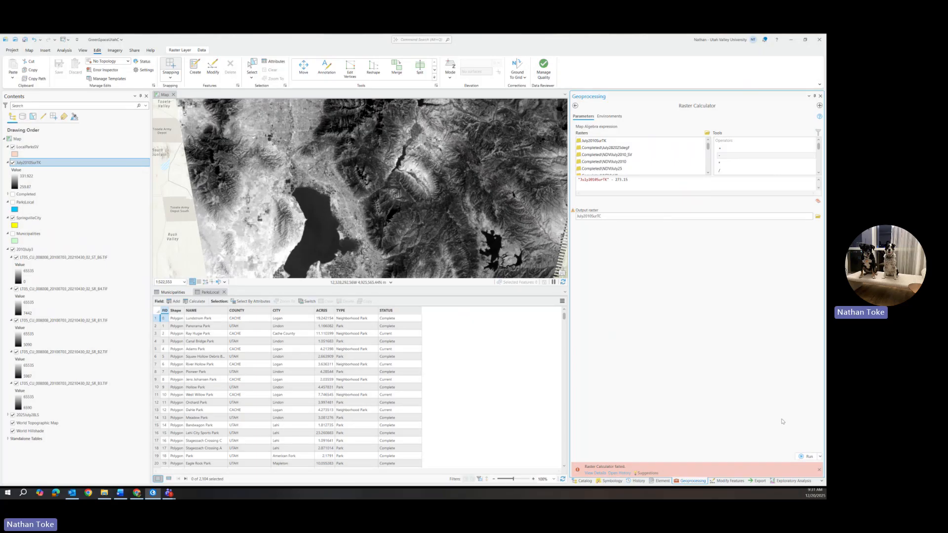
click(808, 456)
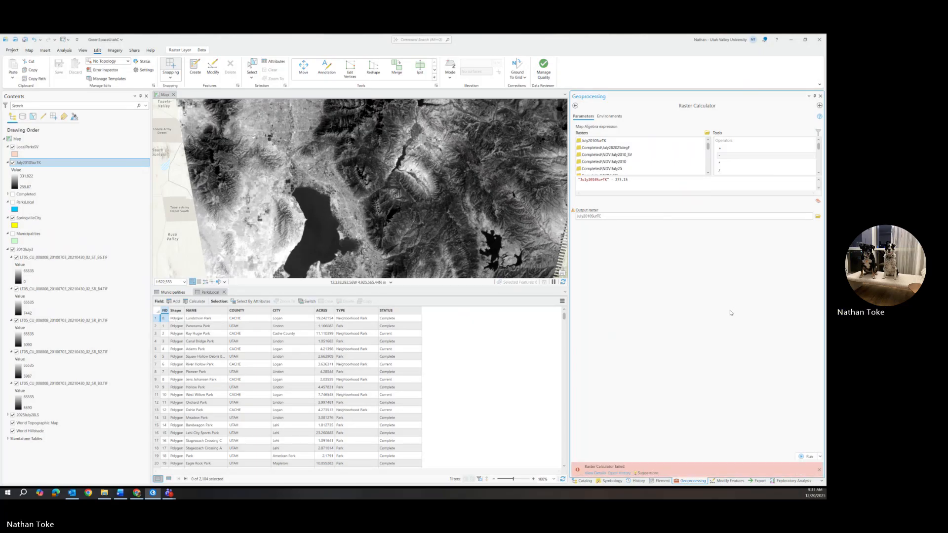
Reopen the Raster Calculator tool from the Spatial Analyst toolbox with the Celsius expression.
click(640, 180)
click(574, 105)
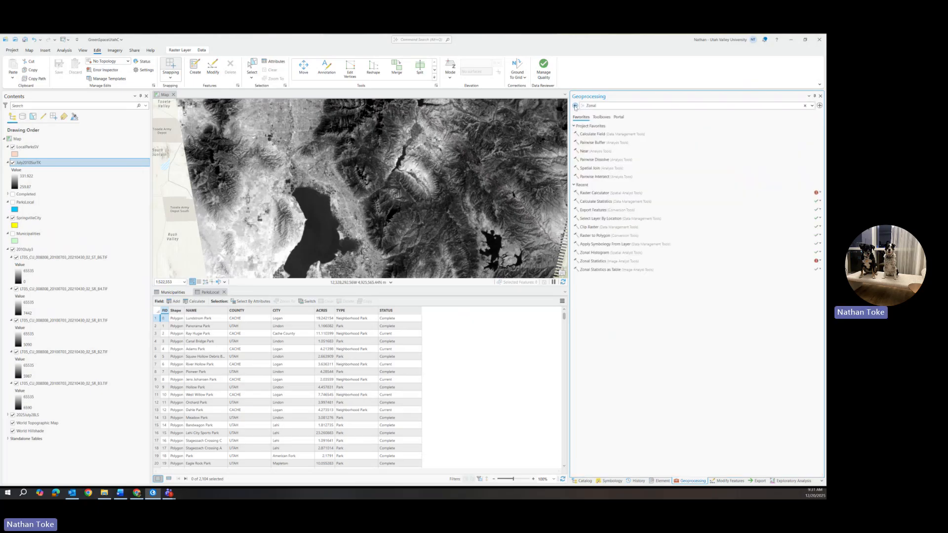
click(612, 194)
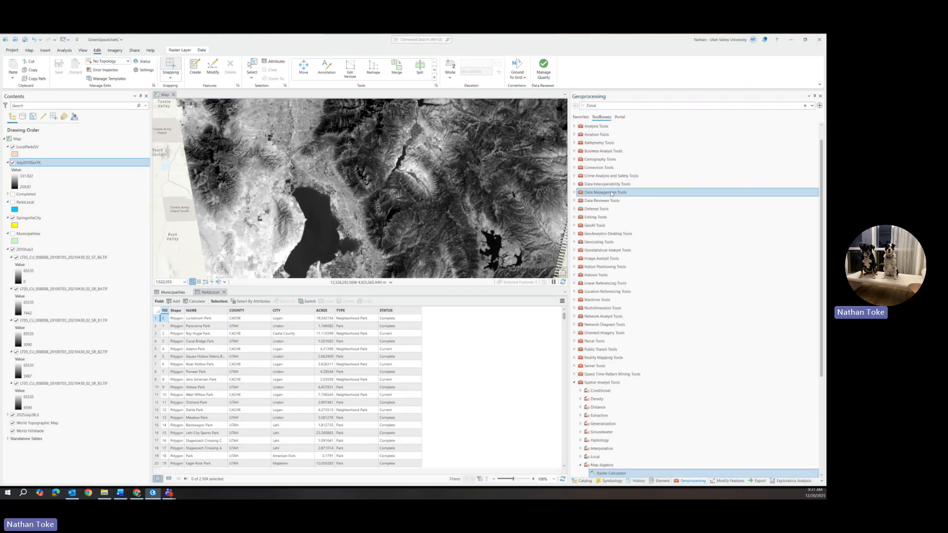
click(607, 473)
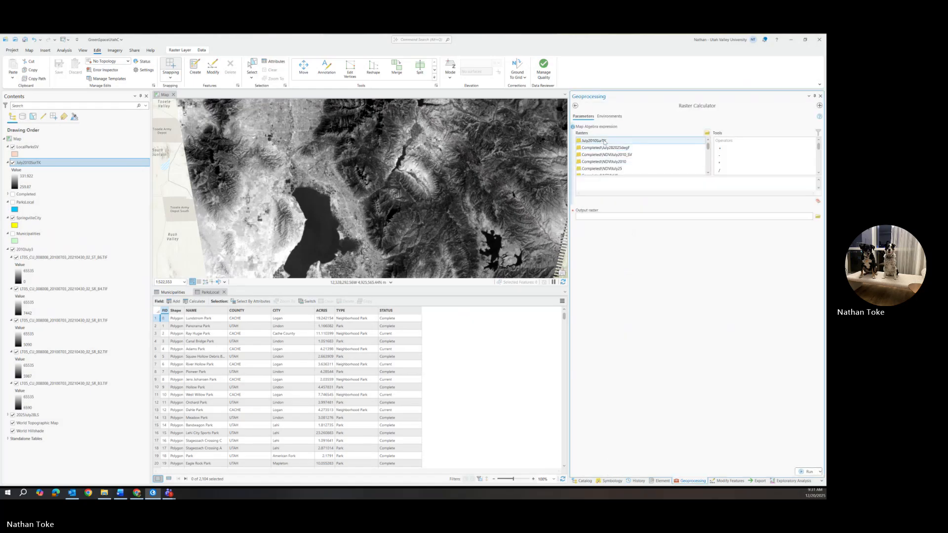
double_click(604, 142)
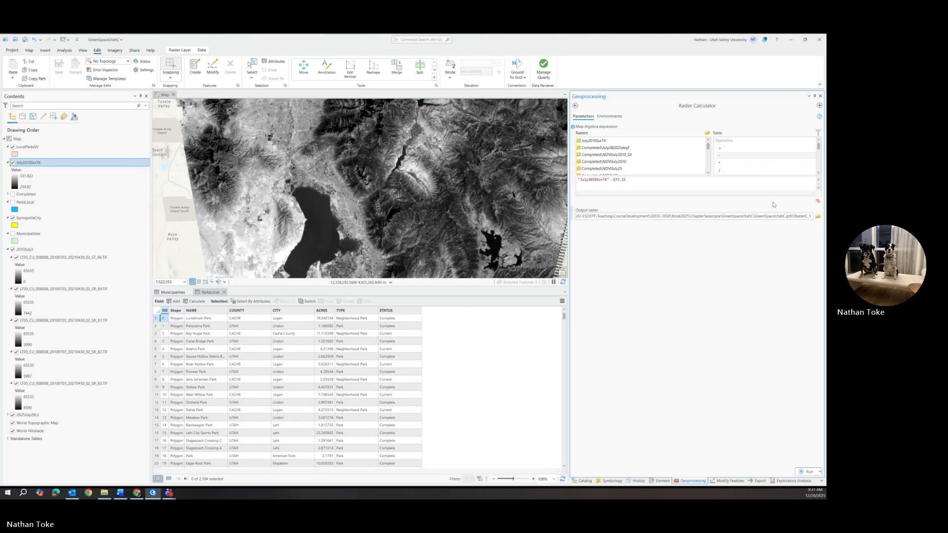
Name the output raster SurT2010C and run the Celsius conversion.
drag(794, 216, 811, 216)
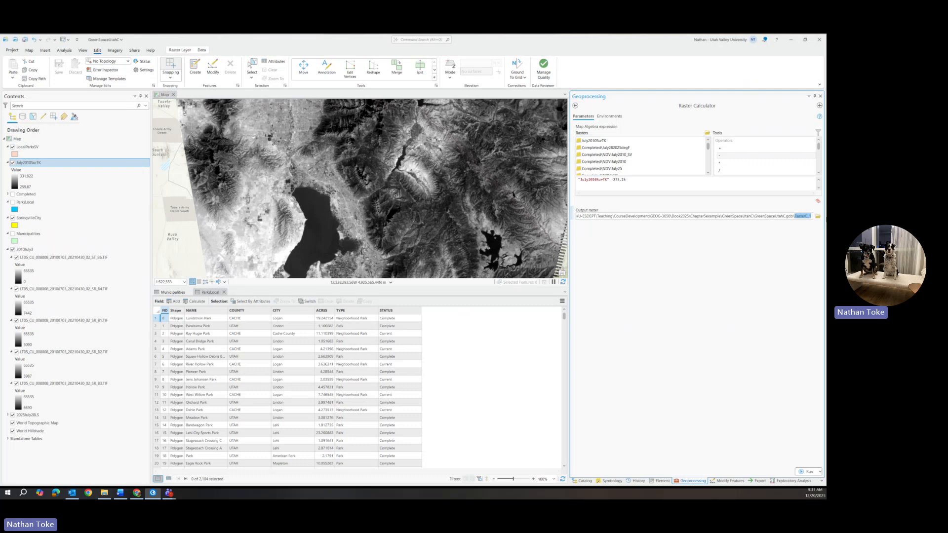
text(SurT201)
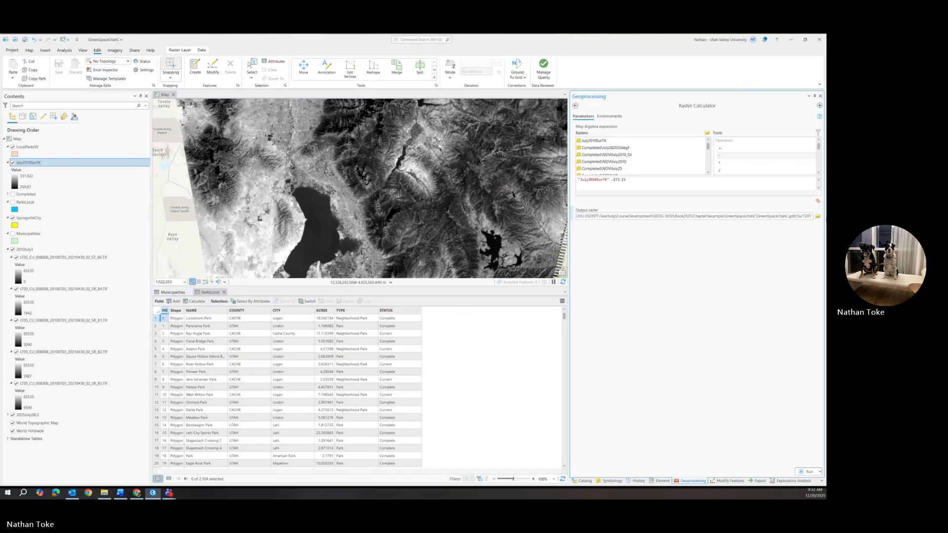
text(0C)
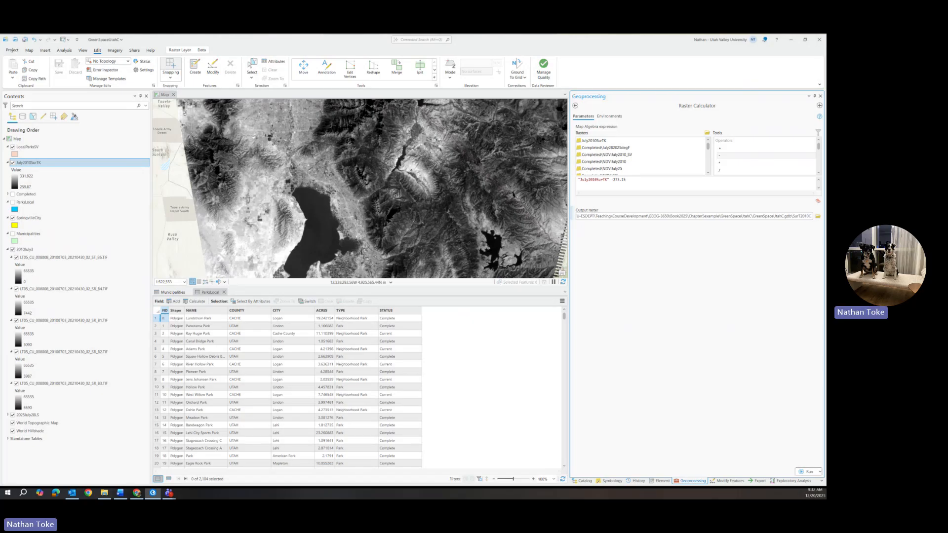
click(806, 471)
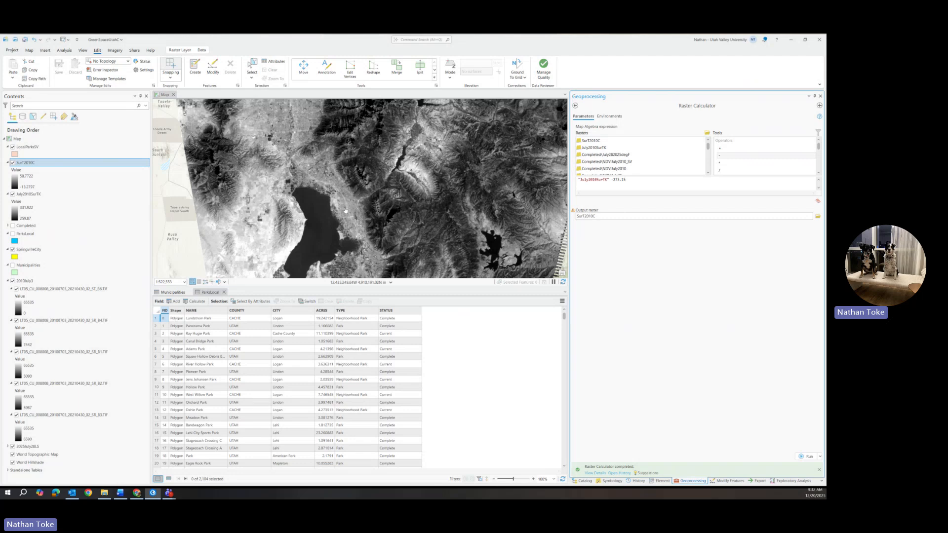
Inspect SurT2010C pixel values at a few points on the map.
scroll(345, 210, up, 3)
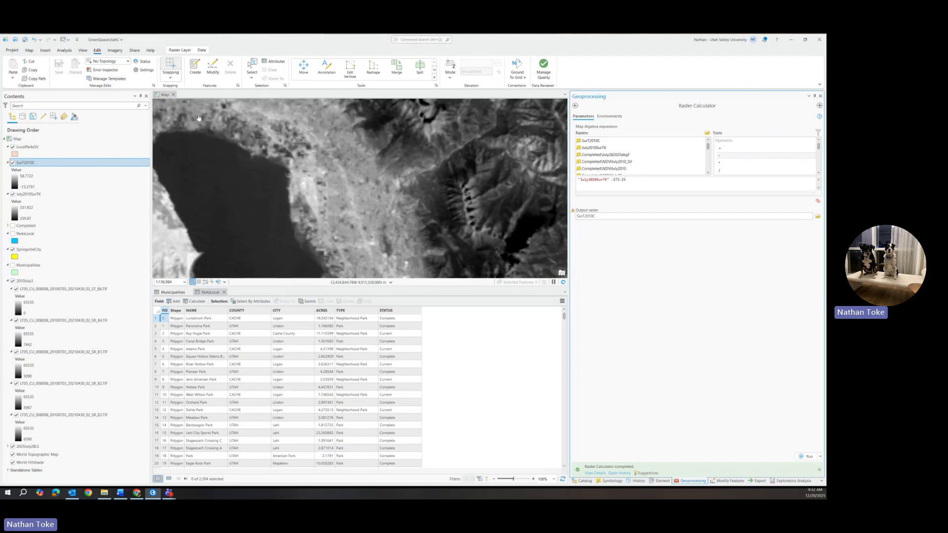
click(45, 50)
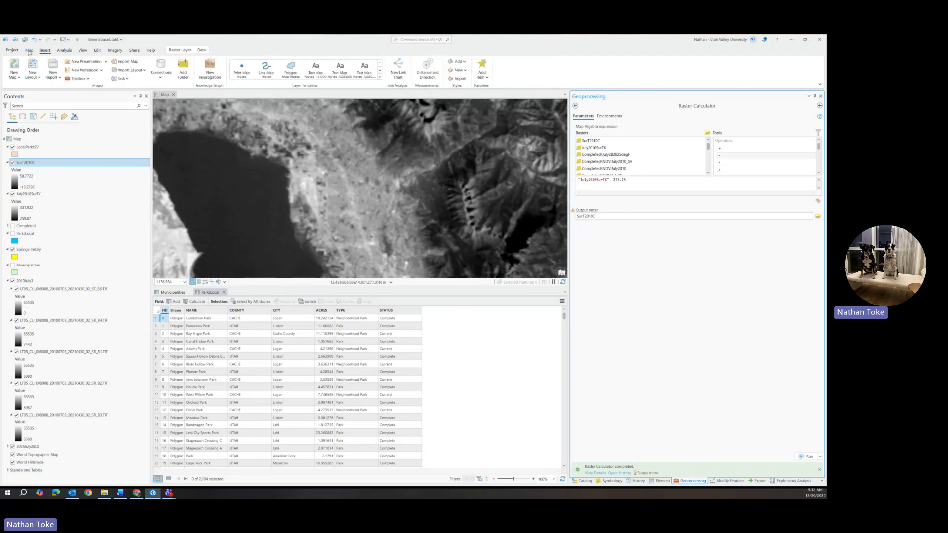
click(28, 50)
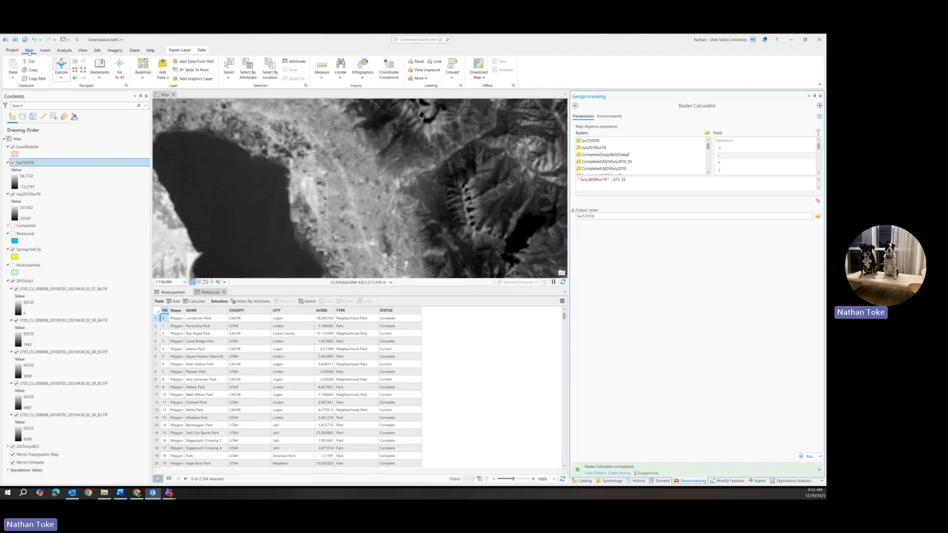
click(304, 187)
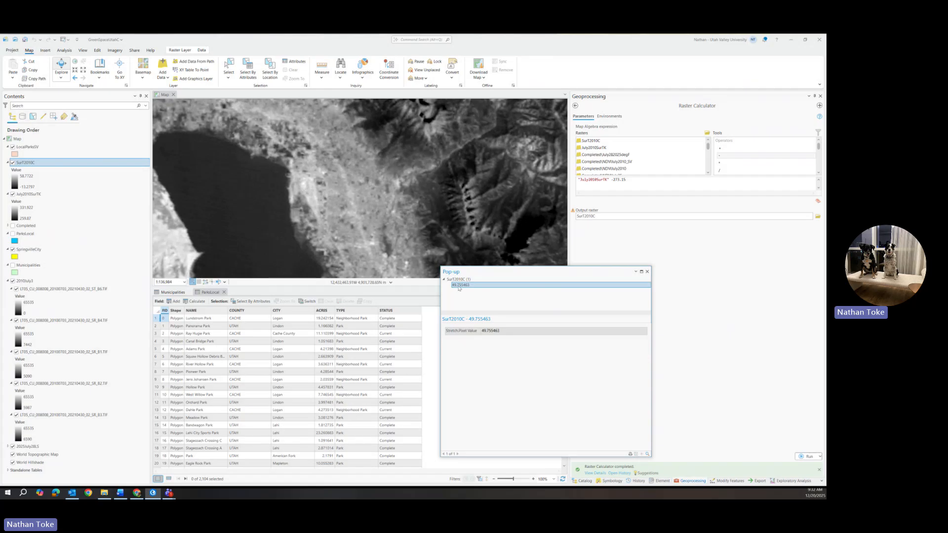
click(647, 271)
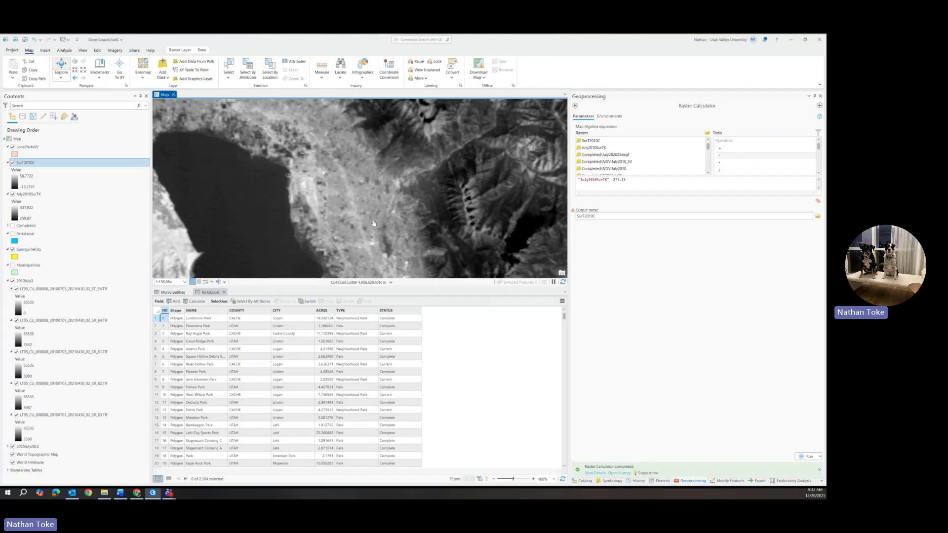
scroll(373, 223, down, 2)
scroll(374, 232, down, 1)
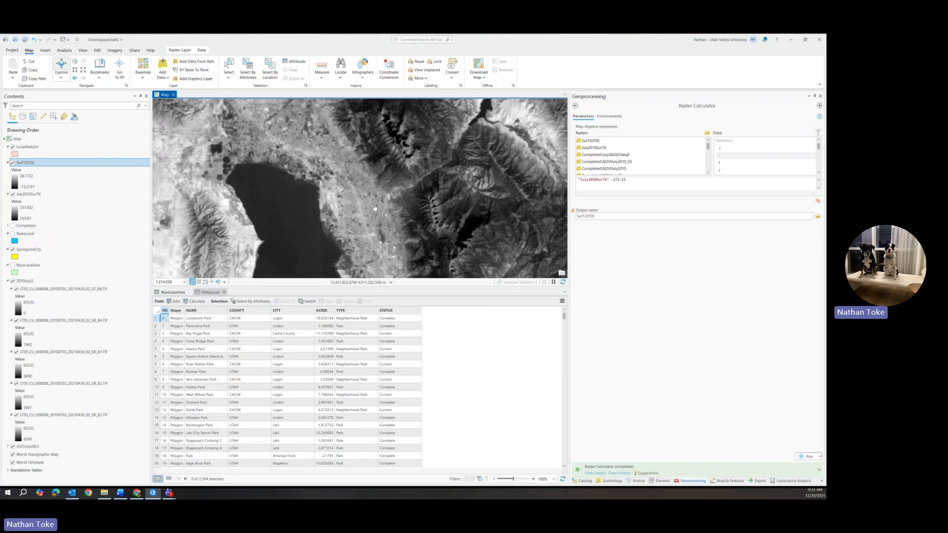
click(398, 142)
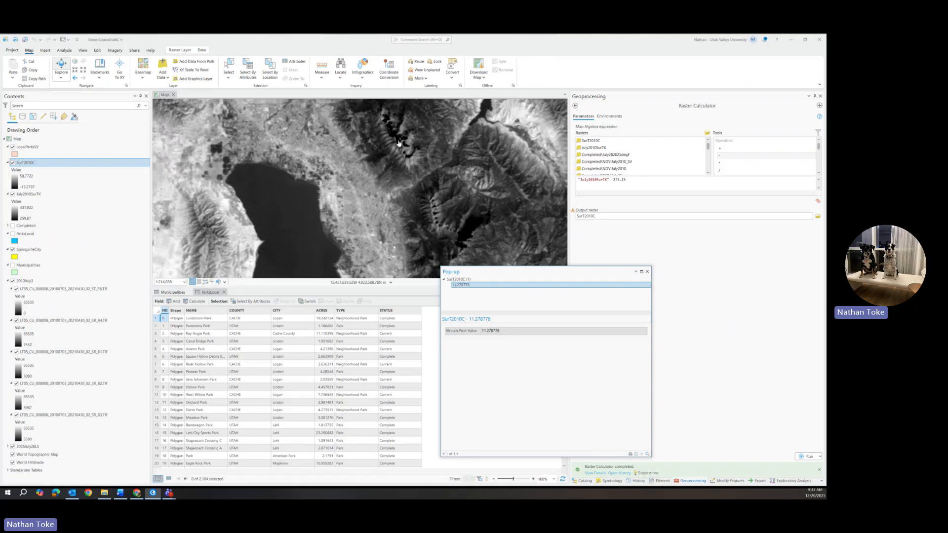
click(647, 272)
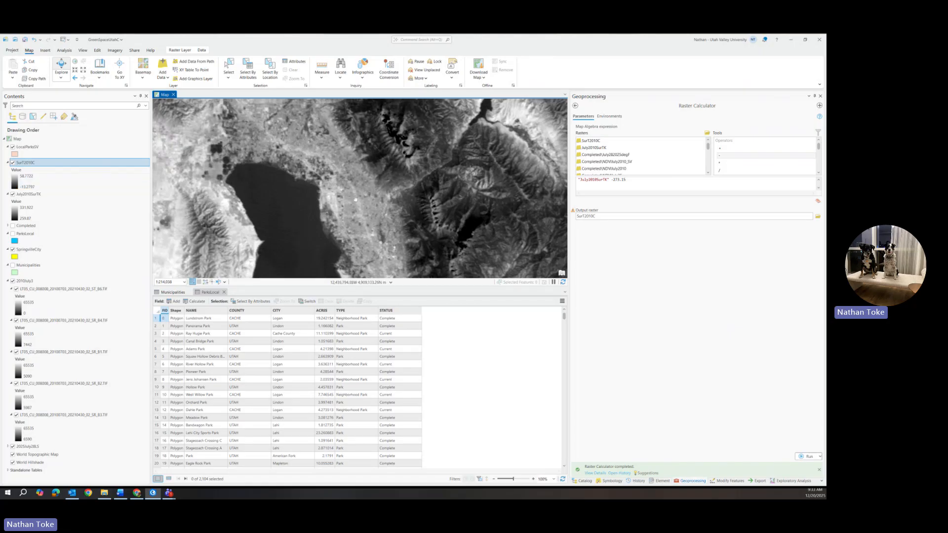
drag(355, 199, 376, 123)
drag(387, 248, 342, 165)
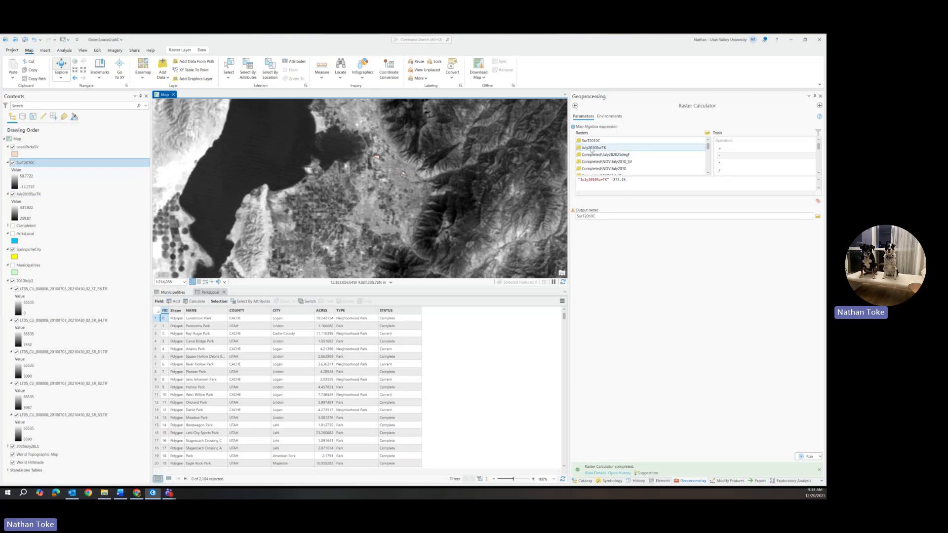
click(642, 182)
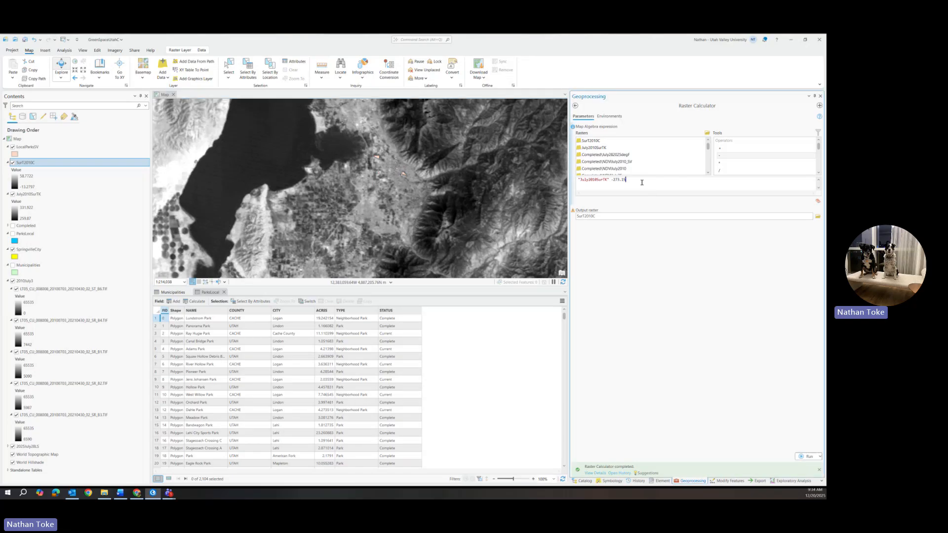
Enter the expression "SurT2010C" * (9/5) + 32 and set the output raster name to SurT2010F.
key(ctrl+a)
key(BackSpace)
click(595, 216)
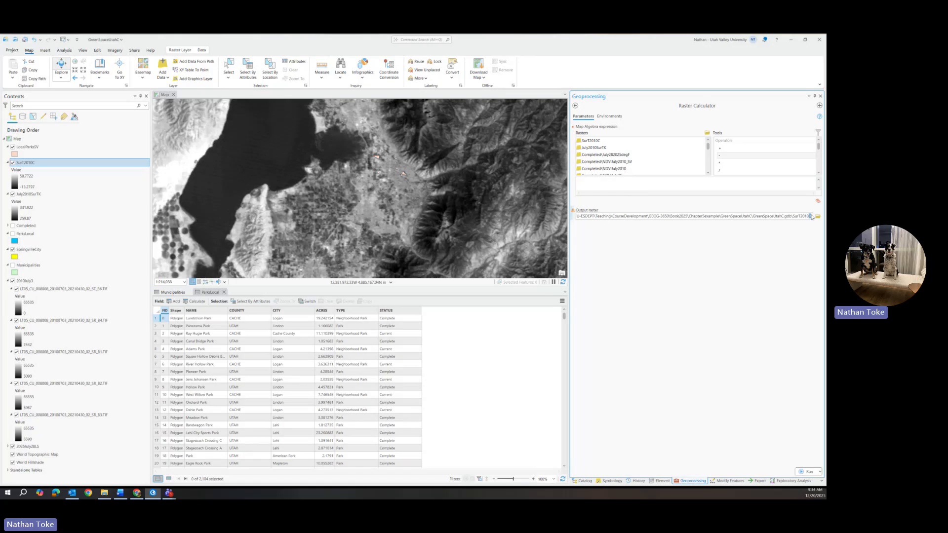
key(BackSpace)
text(F)
click(591, 183)
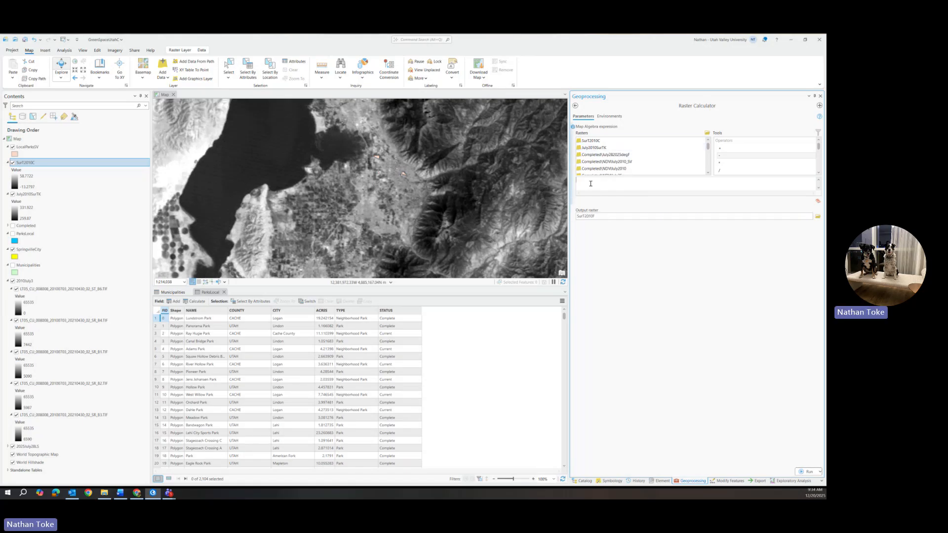
double_click(596, 142)
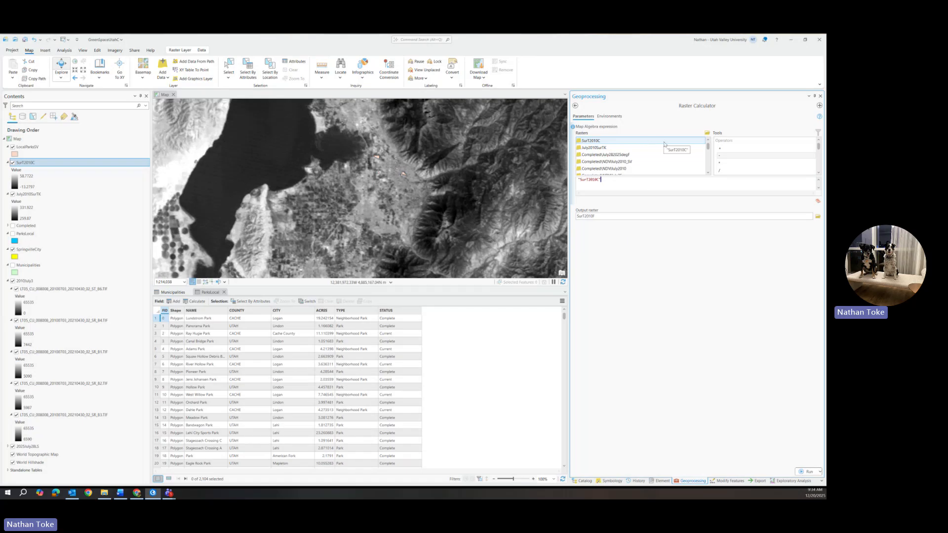
text(*(9/5)+32)
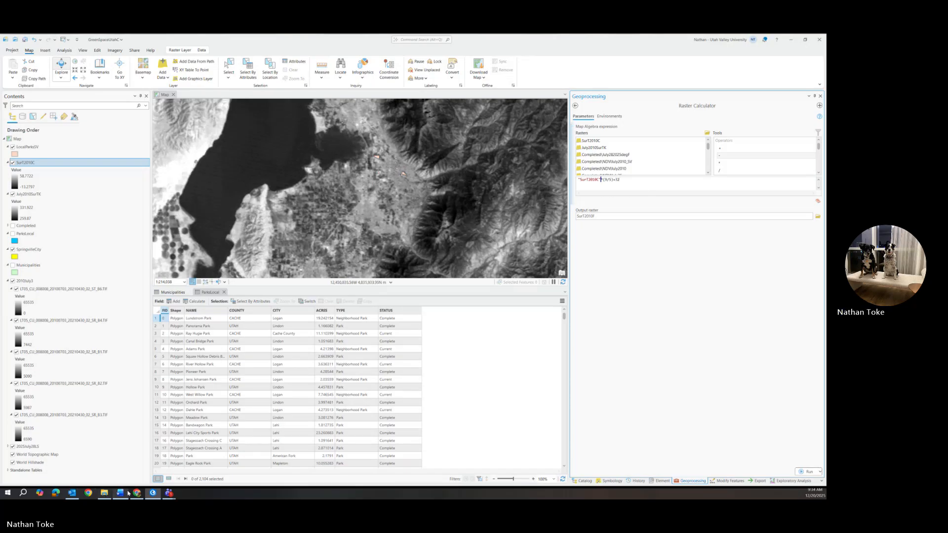
Switch to the web browser and search for the Celsius to Fahrenheit conversion formula.
click(89, 493)
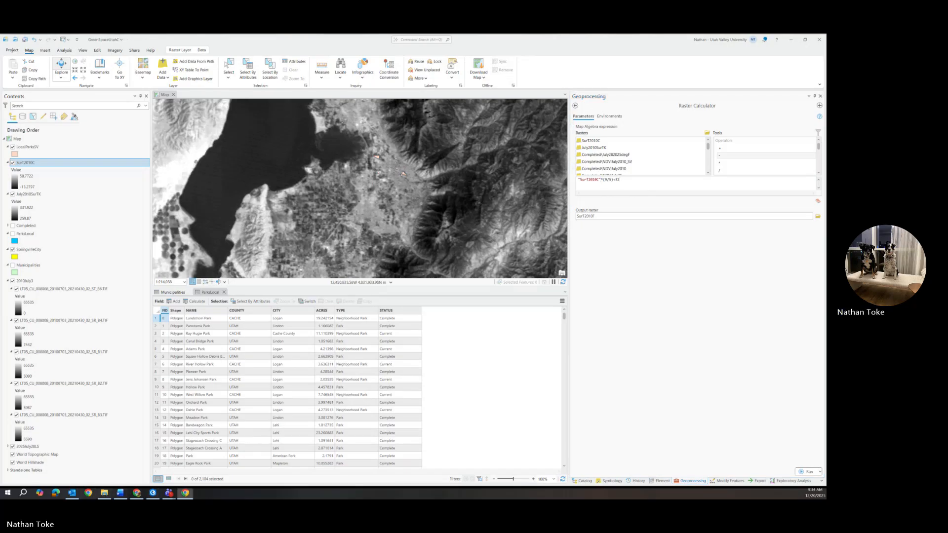
click(600, 179)
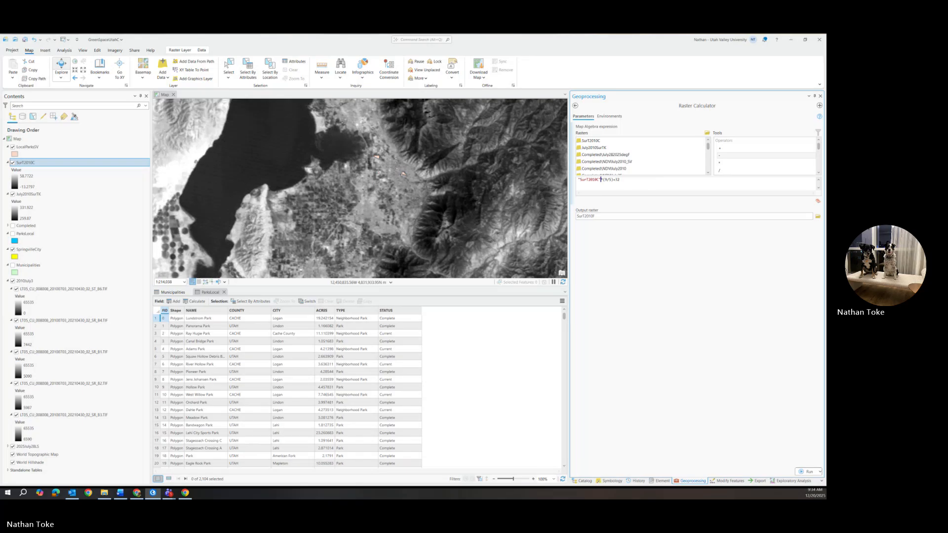
text(*)
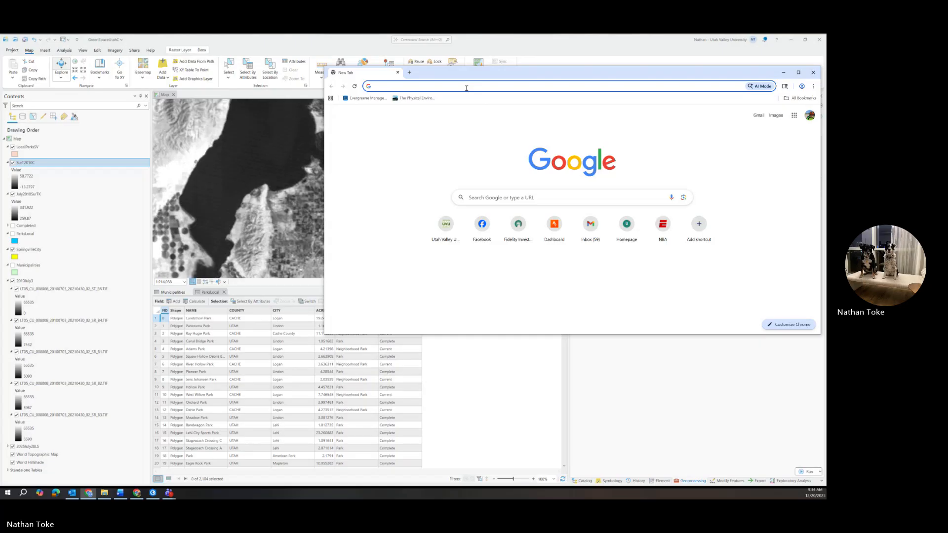
text(convert)
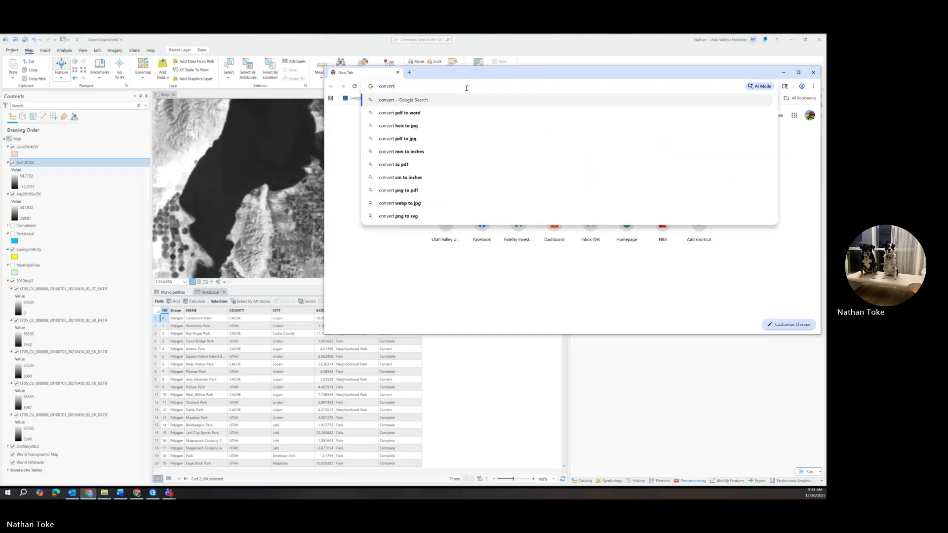
text( c to f)
key(Return)
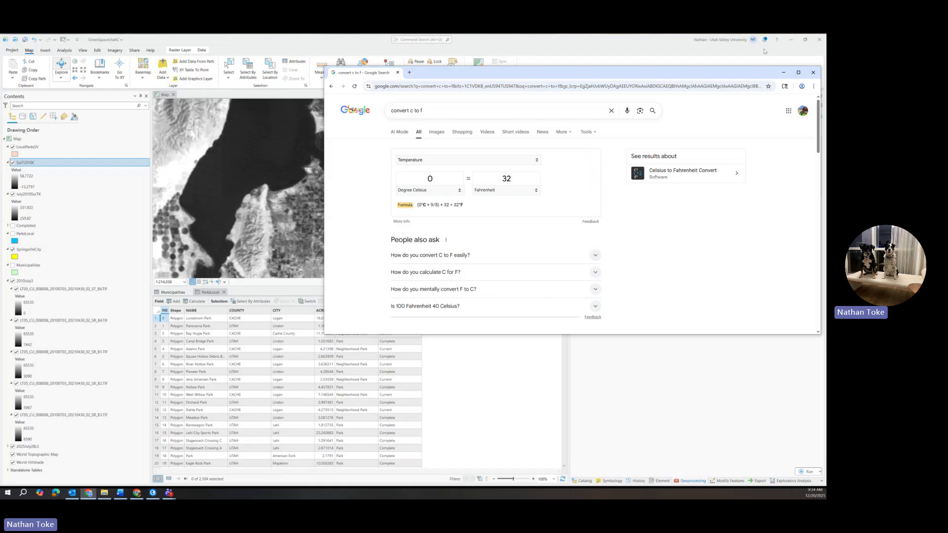
click(785, 73)
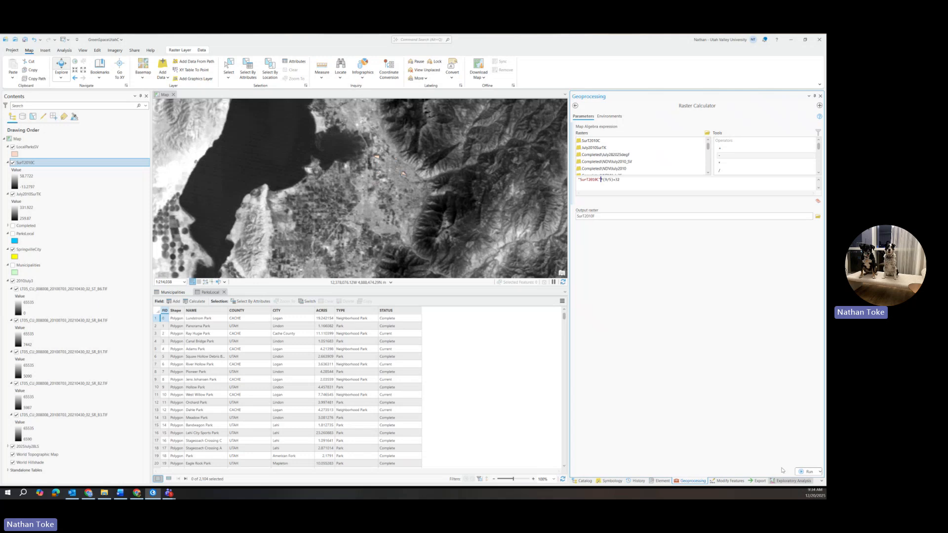
Run the Fahrenheit conversion in the Raster Calculator.
click(807, 472)
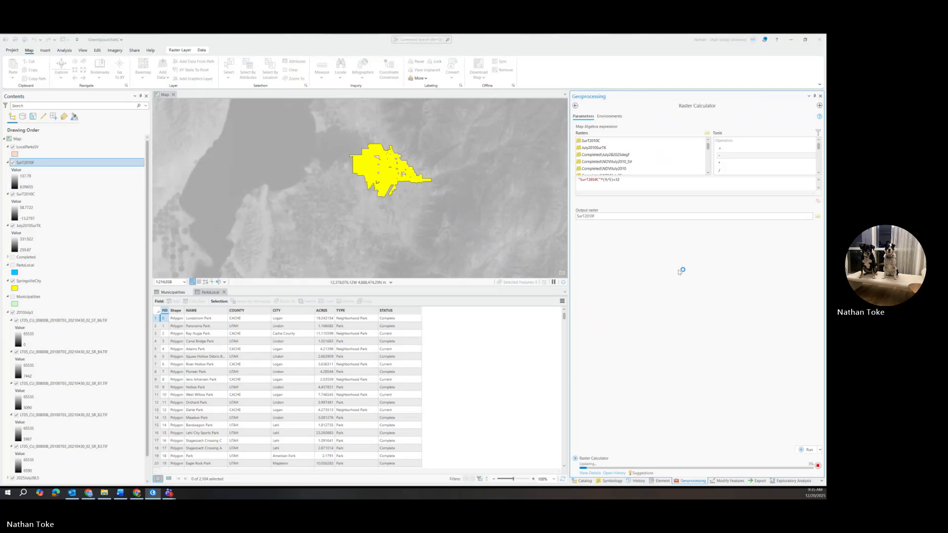
click(25, 178)
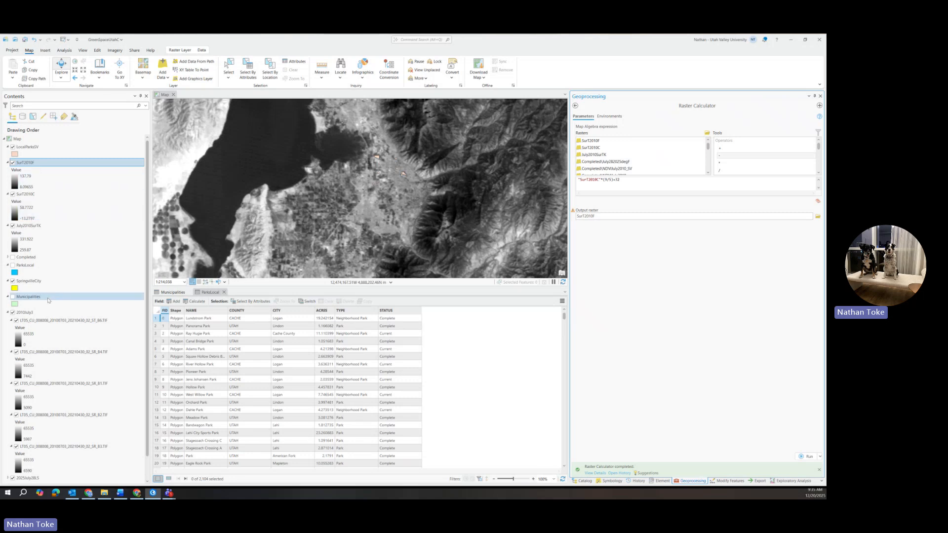
scroll(57, 326, down, 1)
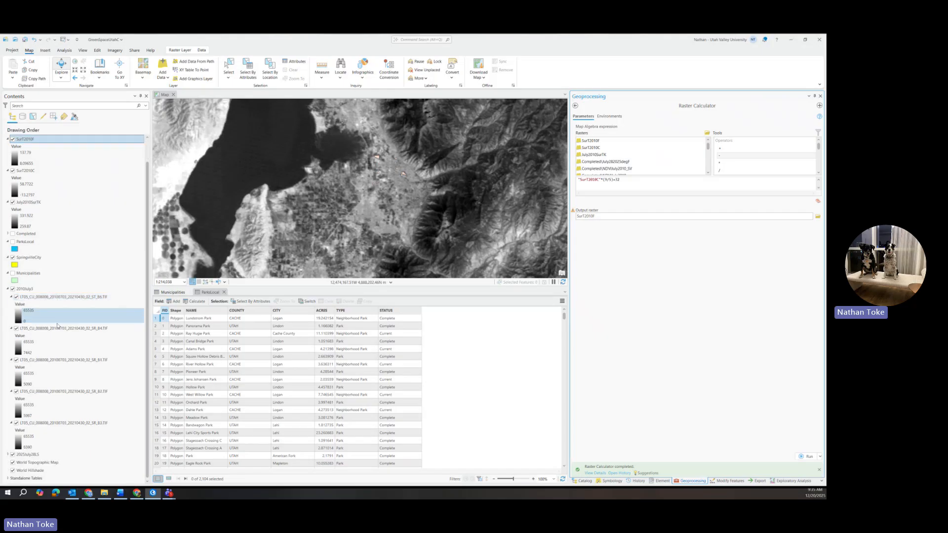
scroll(15, 213, up, 1)
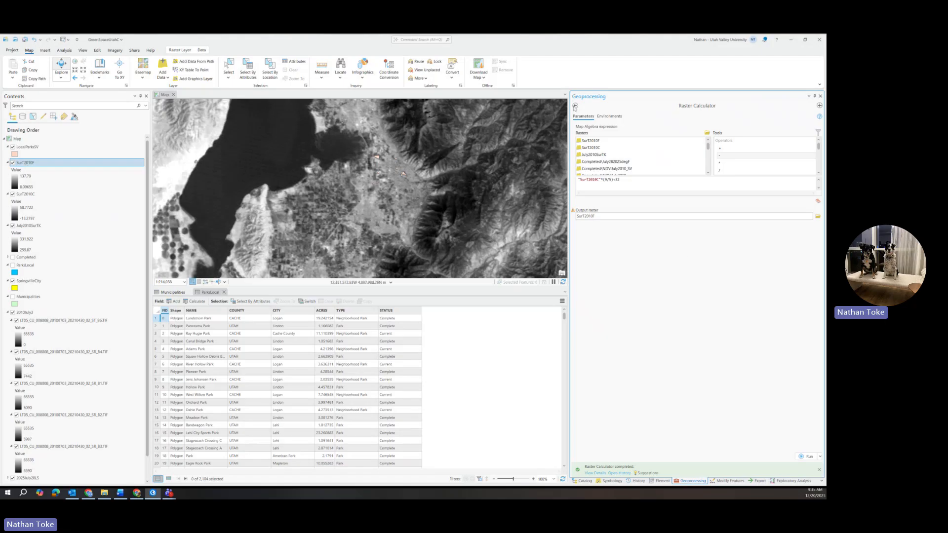
Reopen a blank Raster Calculator from the Spatial Analyst Map Algebra toolbox.
click(575, 105)
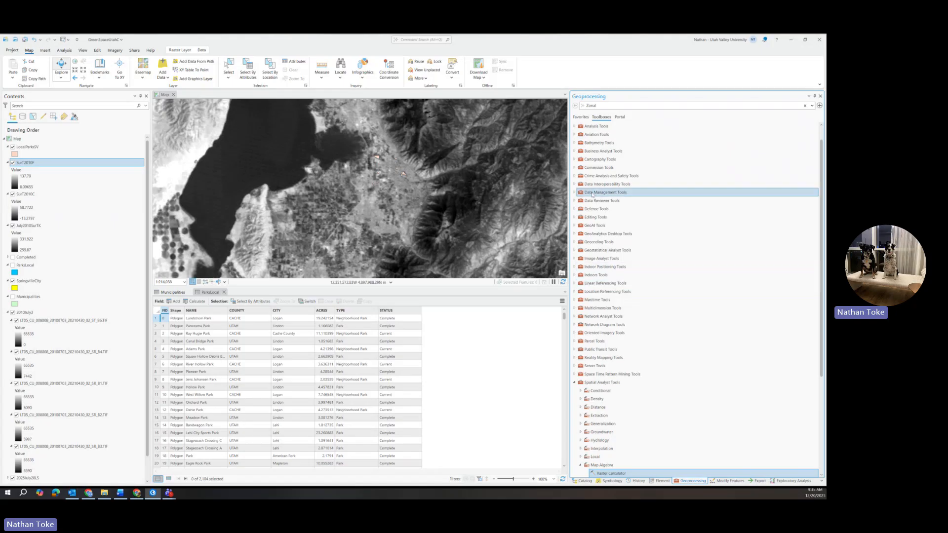
click(605, 474)
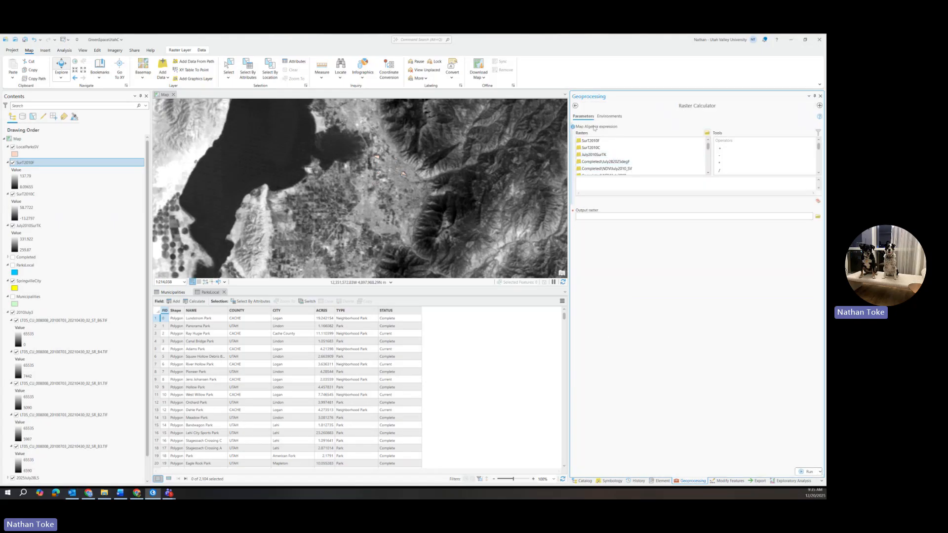
click(575, 104)
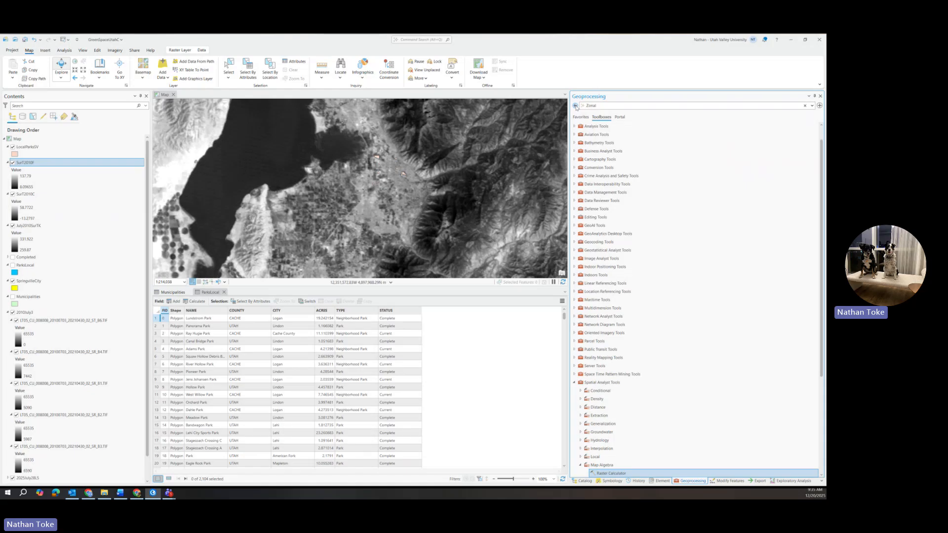
click(621, 105)
text(NDVI)
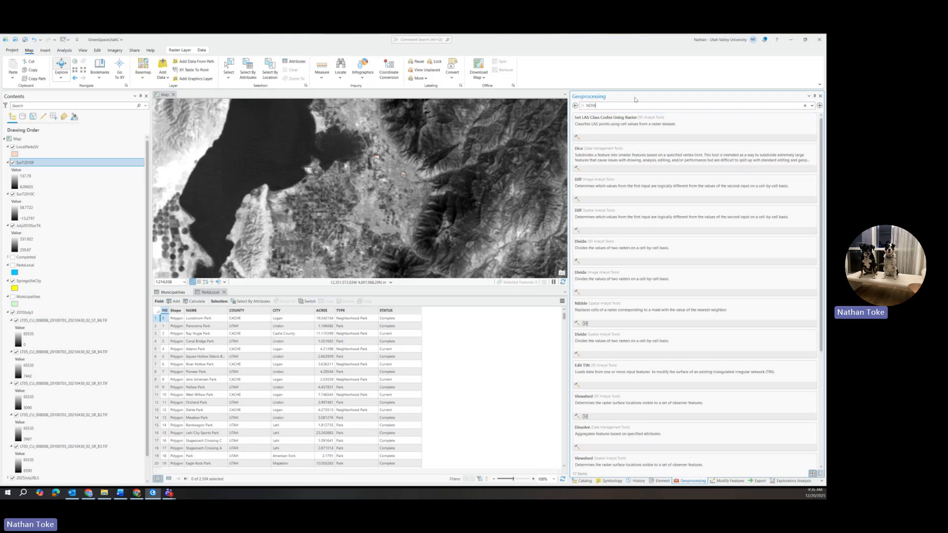
click(575, 105)
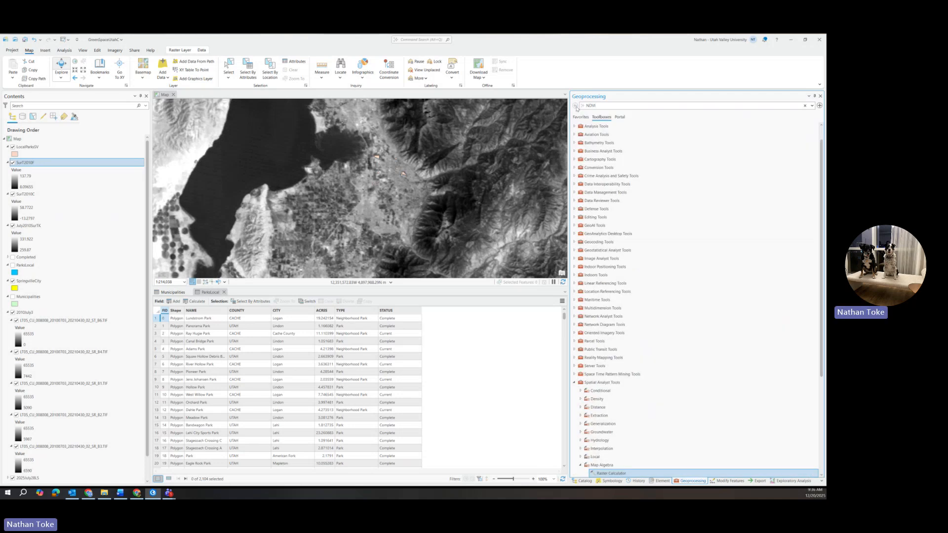
double_click(608, 473)
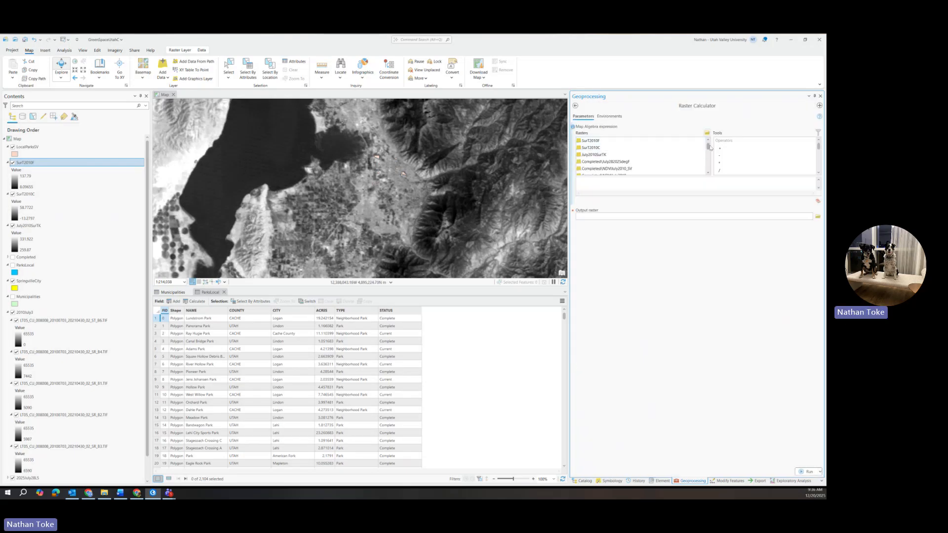
Build the NDVI expression ("2010July3 SR_B4" - "SR_B3") / ("SR_B4" + "SR_B3") from the Landsat 2010 band rasters.
drag(709, 148, 710, 160)
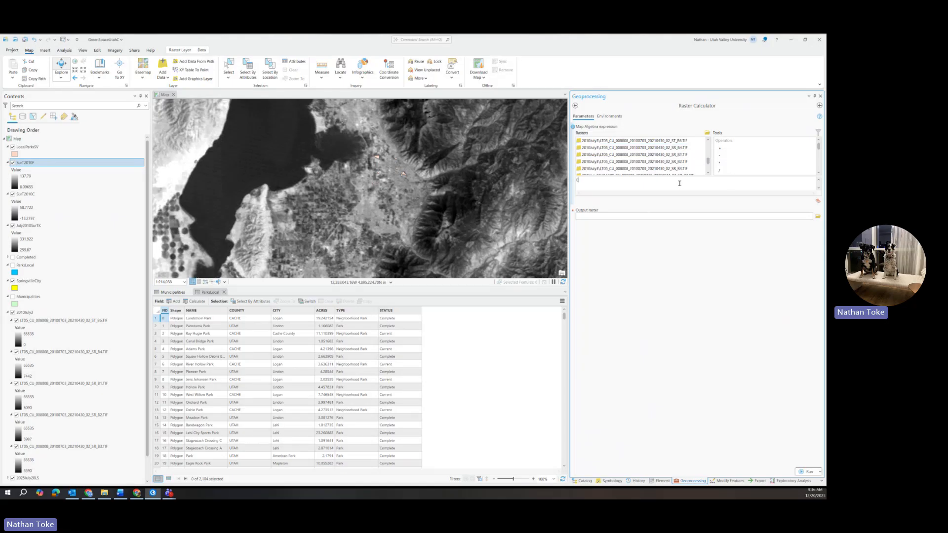
click(677, 148)
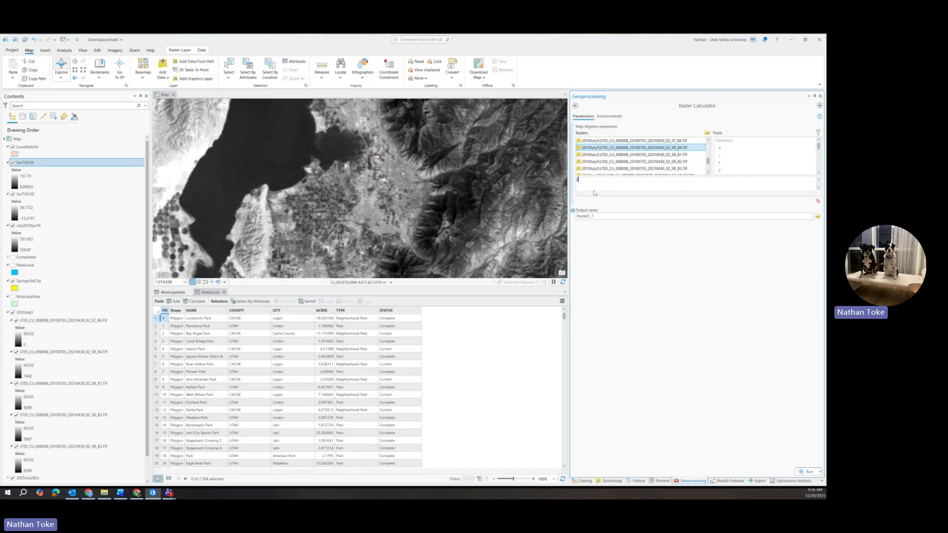
double_click(670, 148)
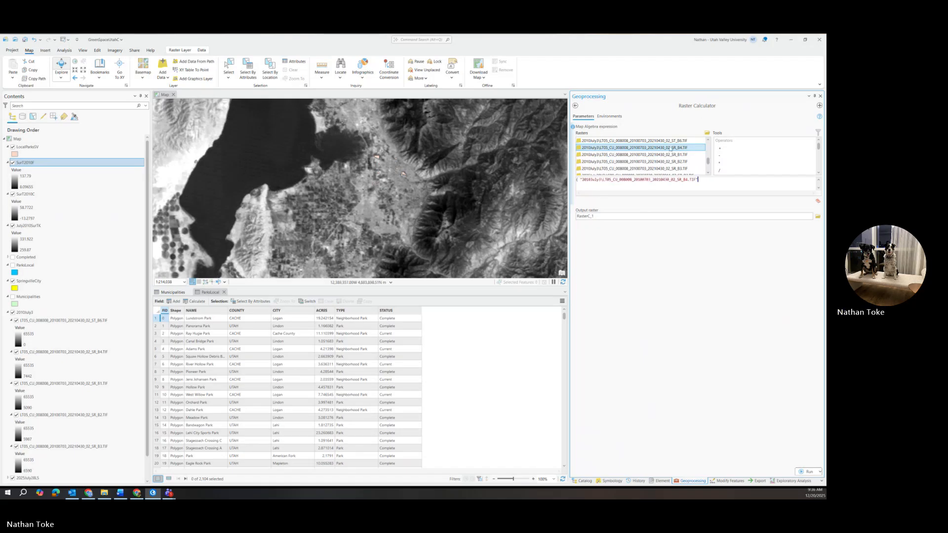
double_click(719, 155)
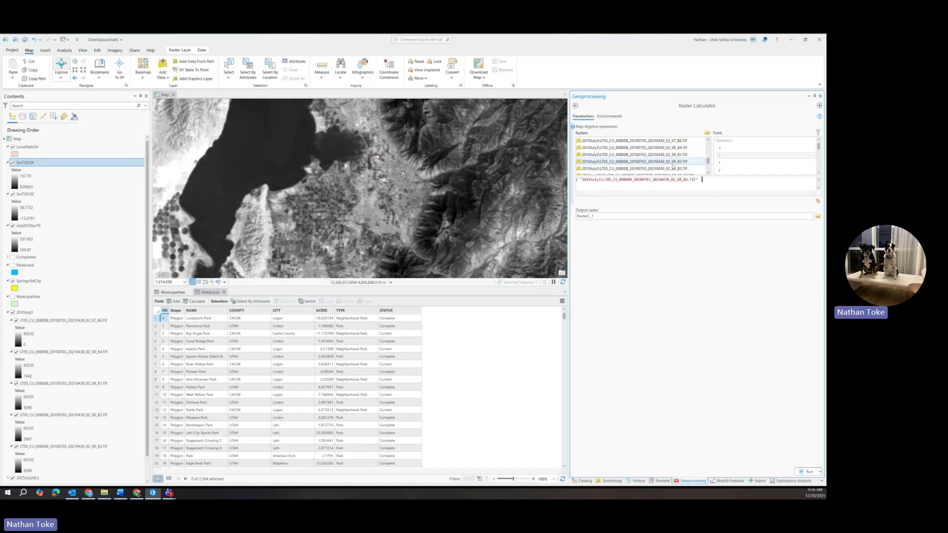
double_click(669, 168)
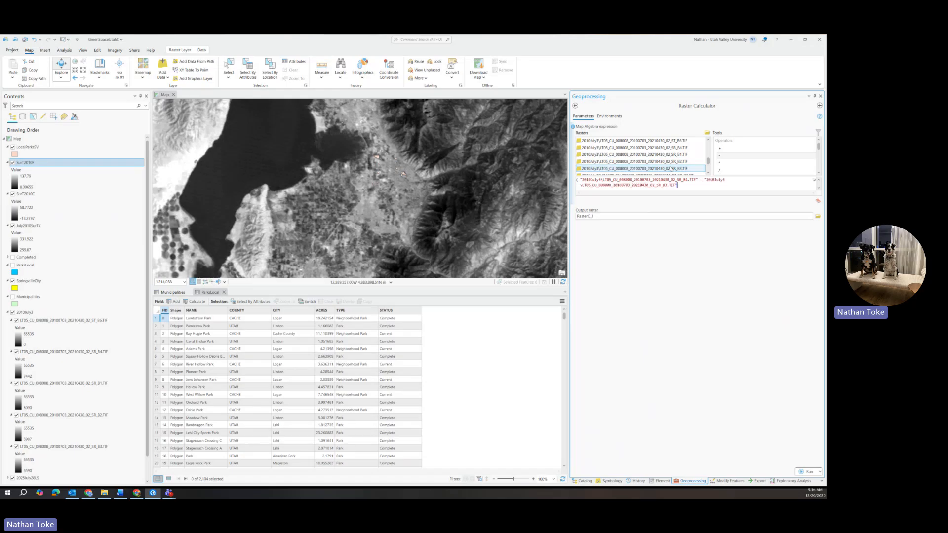
text())
double_click(718, 170)
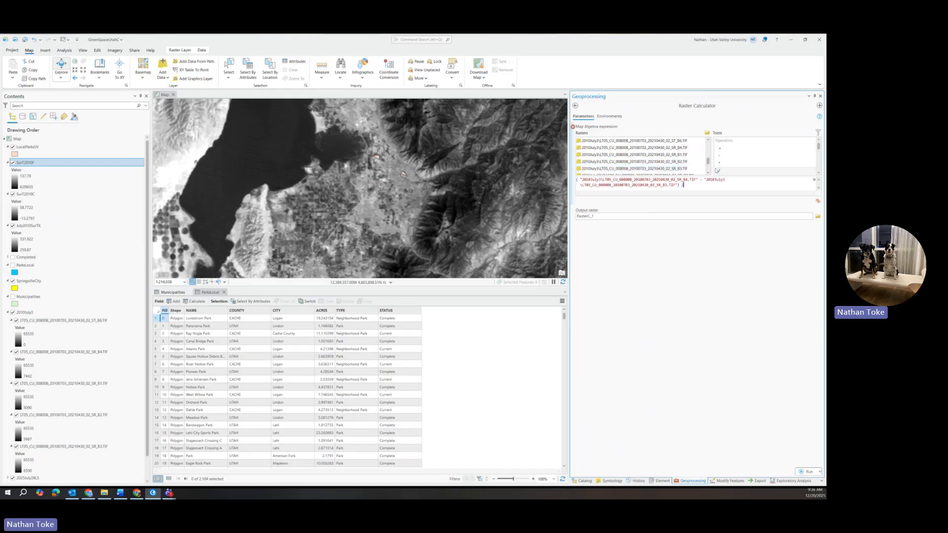
text(()
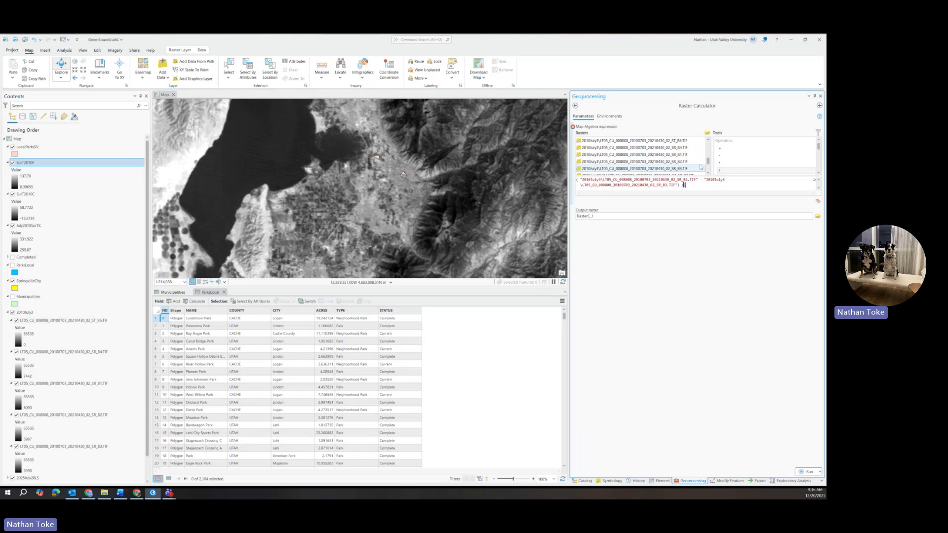
click(681, 148)
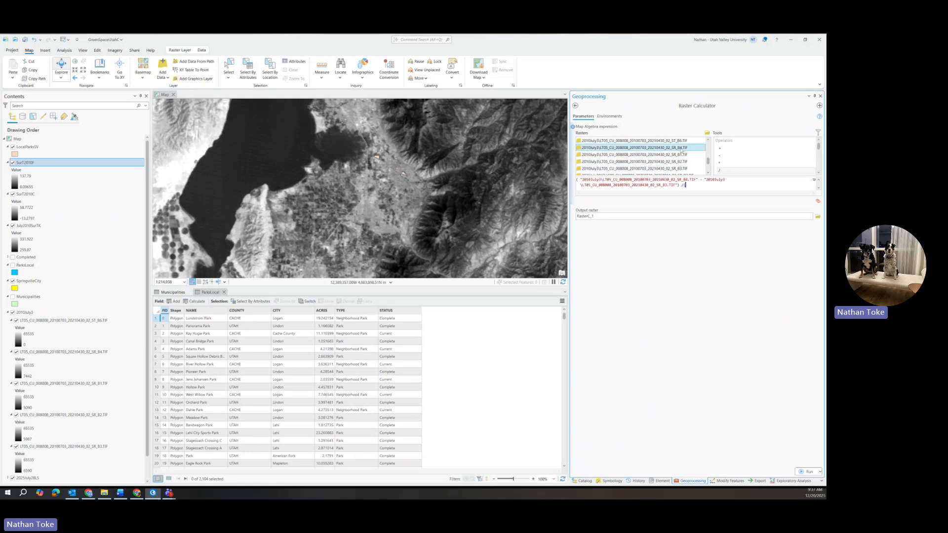
double_click(681, 148)
double_click(719, 148)
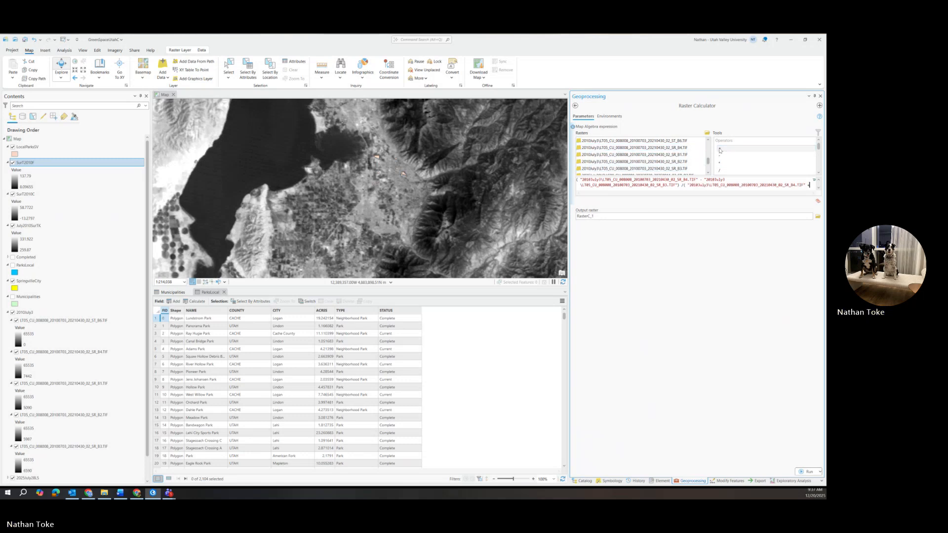
double_click(666, 169)
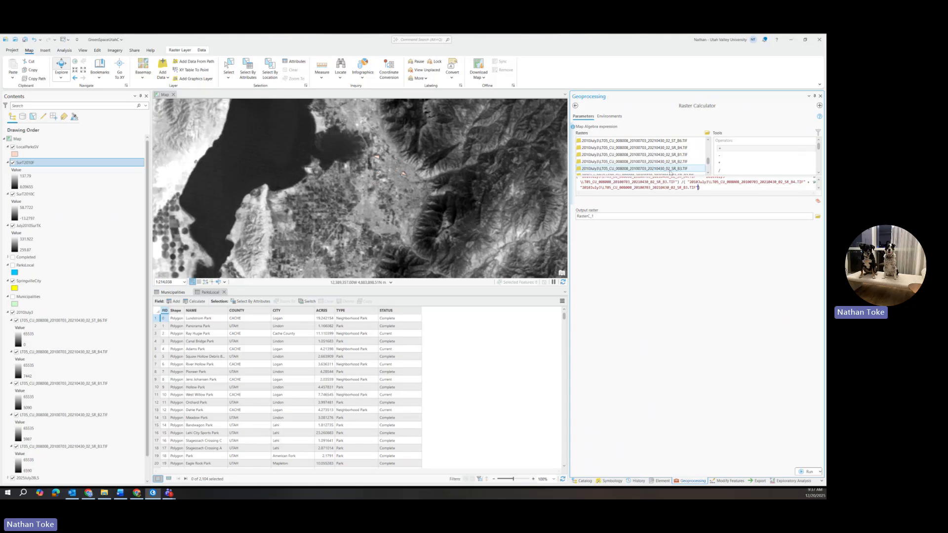
Name the NDVI output raster NDVI2010848.
click(597, 218)
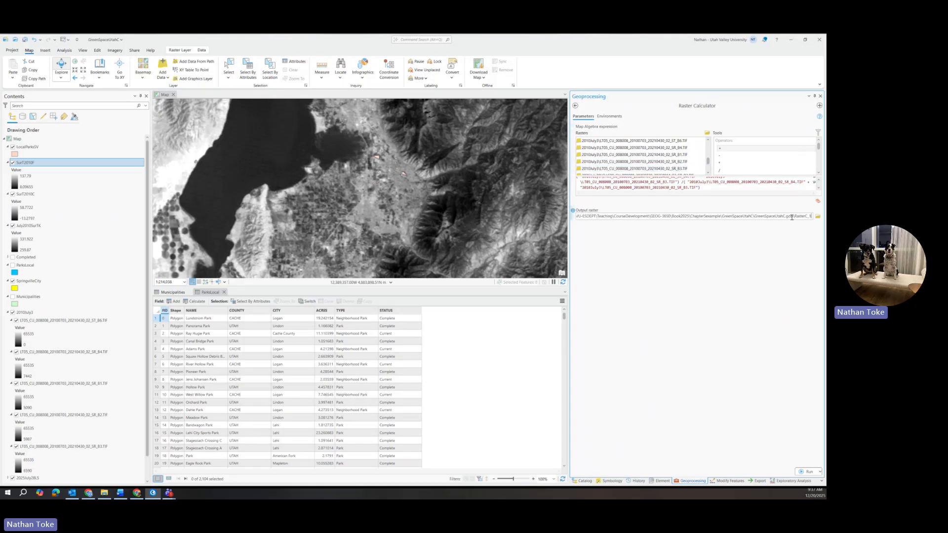
drag(792, 217, 820, 219)
text(NDV)
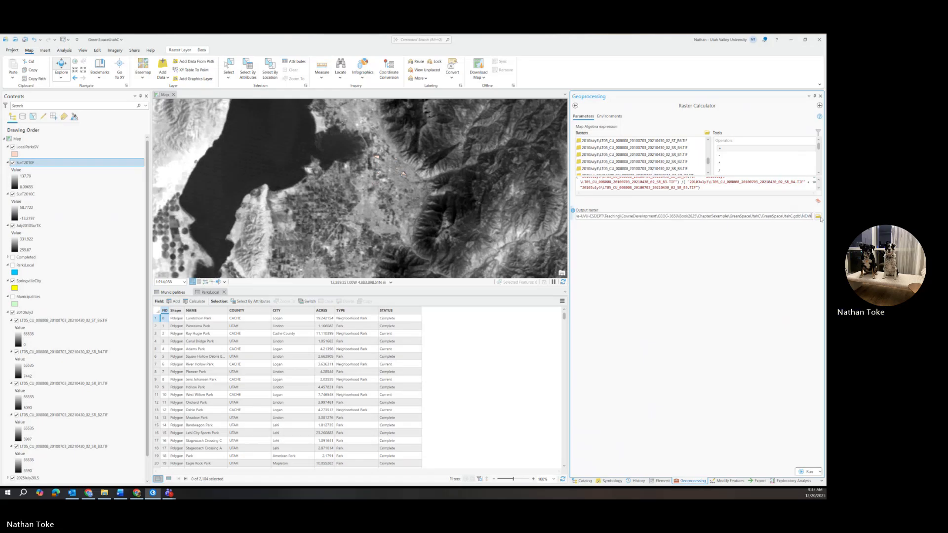
text(I201)
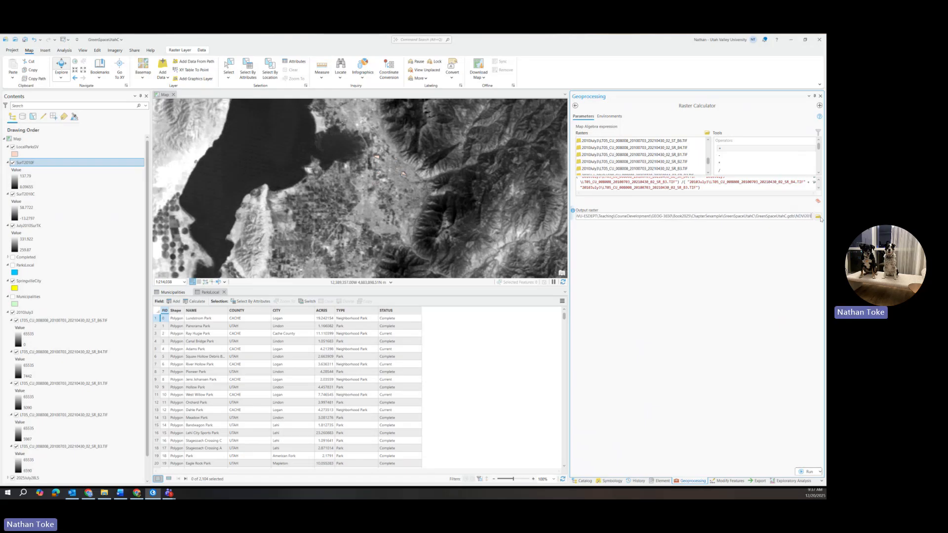
text(0)
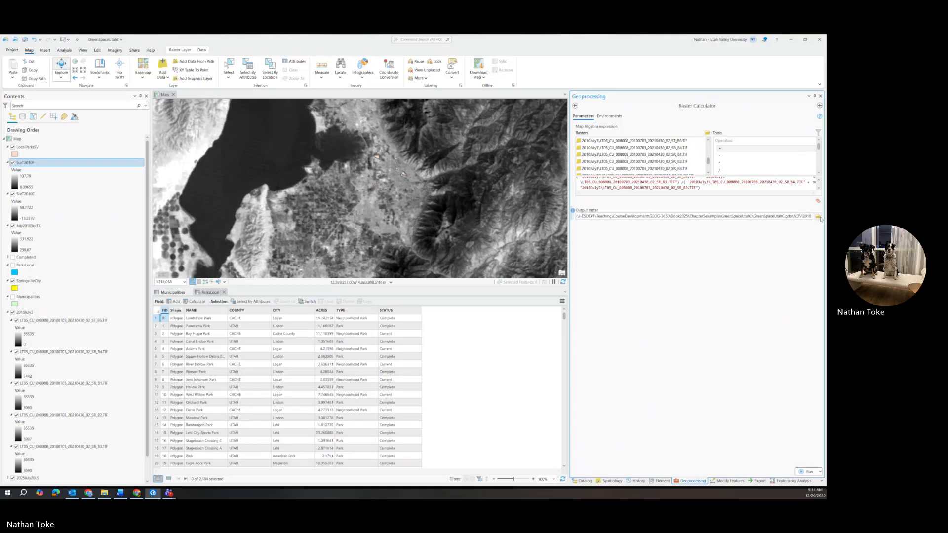
text(84)
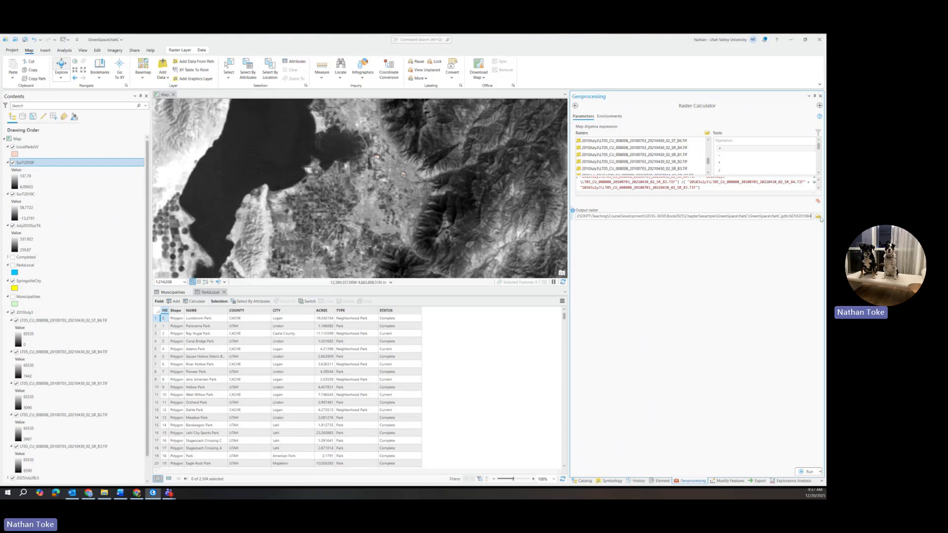
text(83)
click(780, 256)
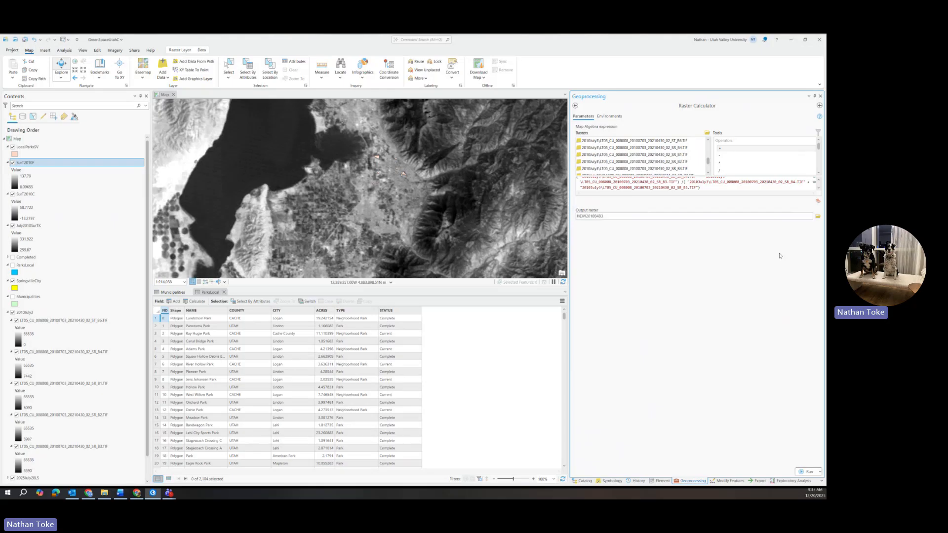
Run the NDVI calculation and examine the resulting NDVI raster across the valley and lake shore.
click(805, 471)
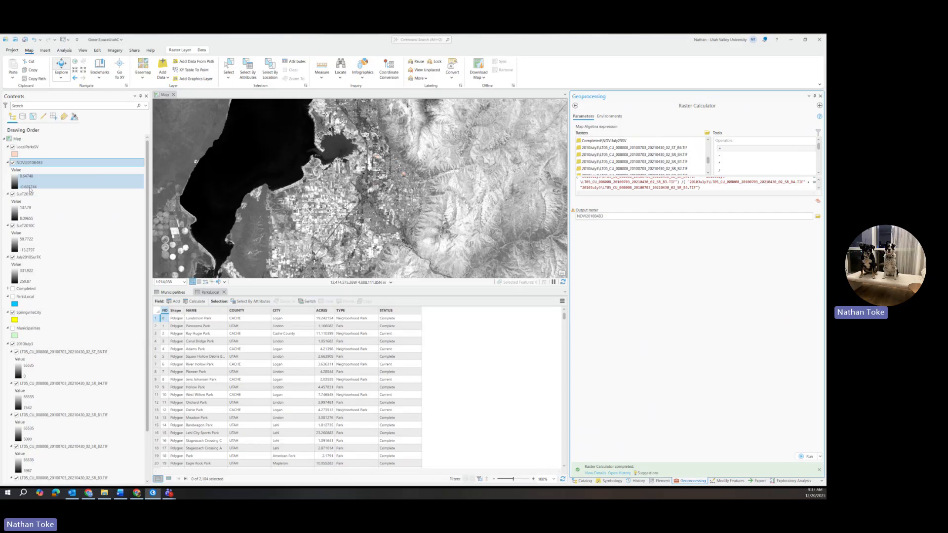
scroll(262, 243, up, 1)
scroll(261, 242, up, 2)
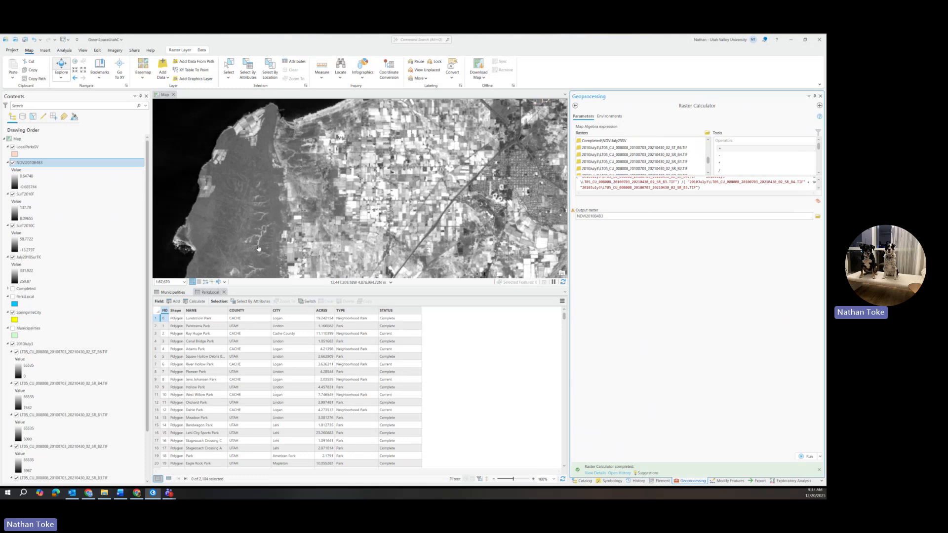
scroll(258, 244, down, 2)
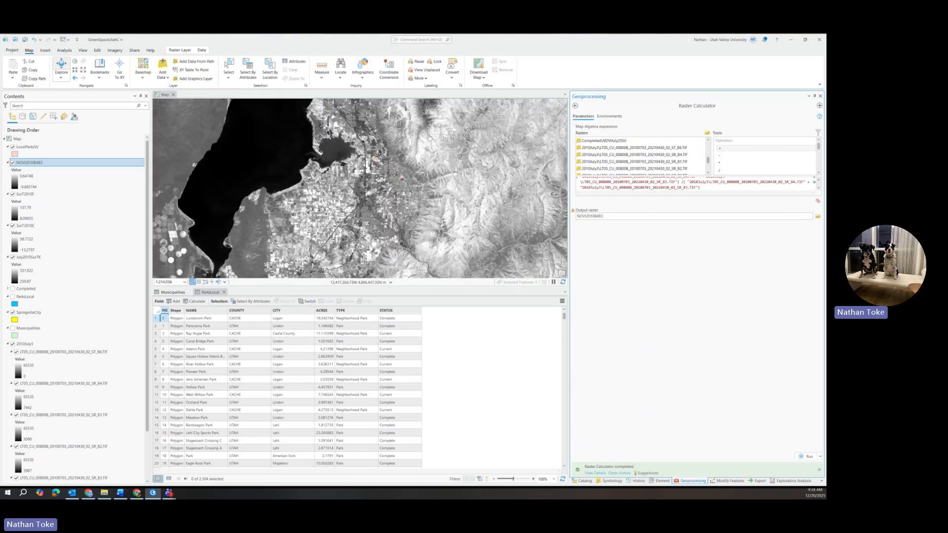
drag(429, 137, 399, 304)
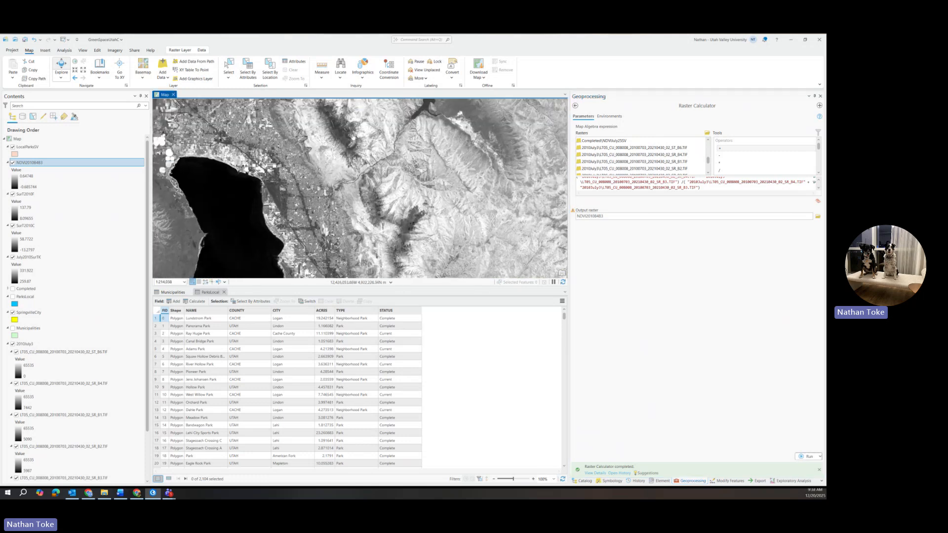
drag(357, 136, 349, 167)
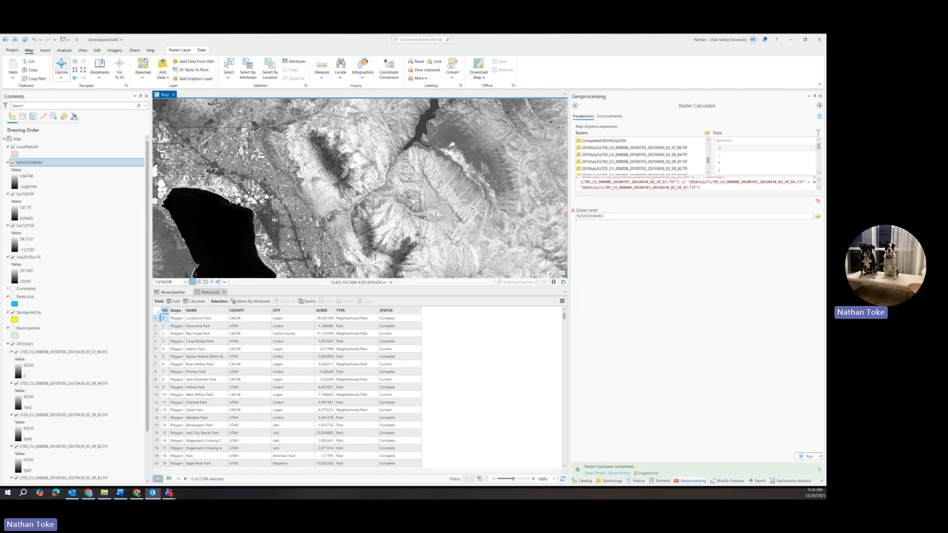
drag(348, 250, 342, 188)
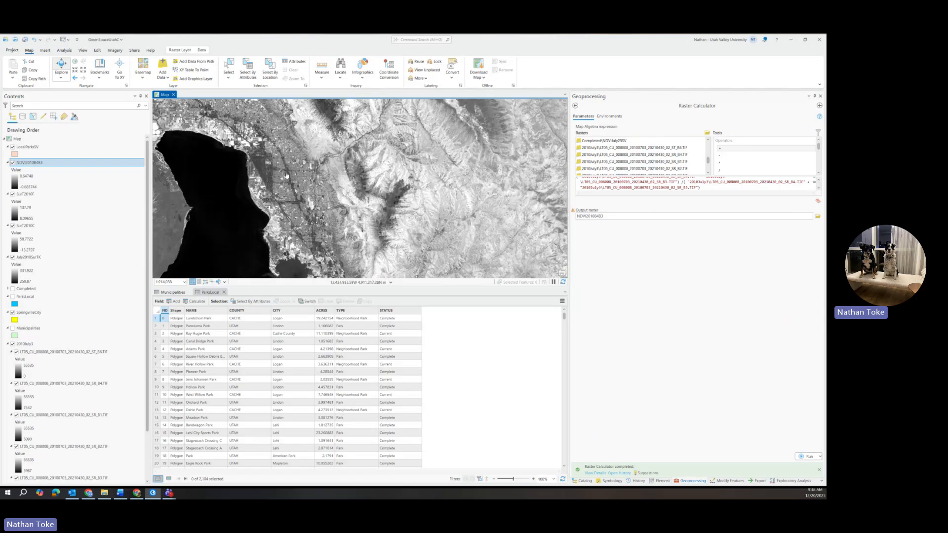
scroll(286, 175, up, 4)
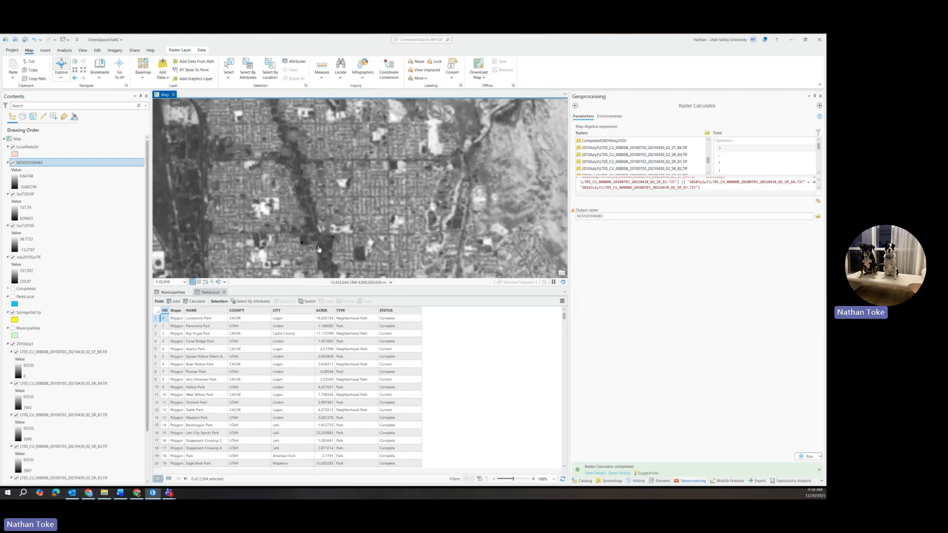
scroll(299, 177, down, 4)
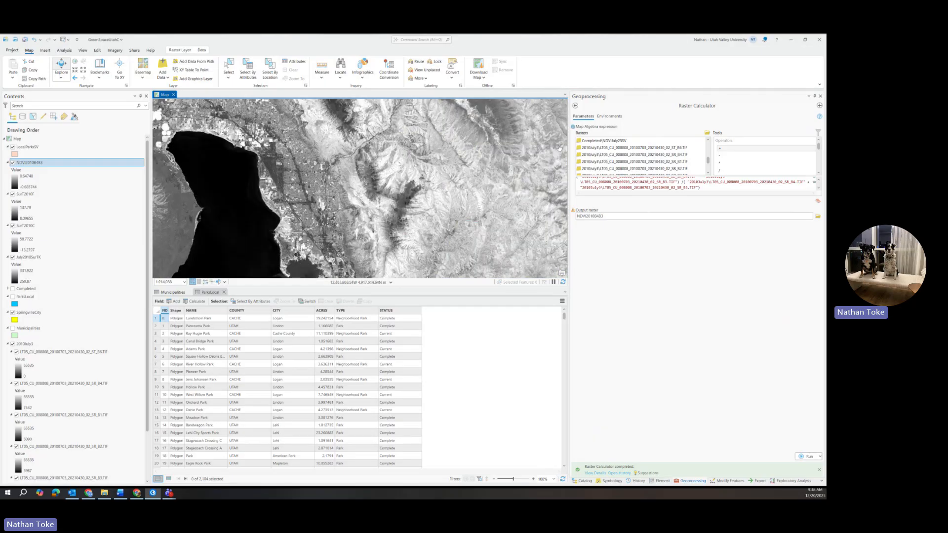
Open the NDVI layer's symbology and apply the Brown to Blue Green Diverging, Bright color scheme.
right_click(47, 164)
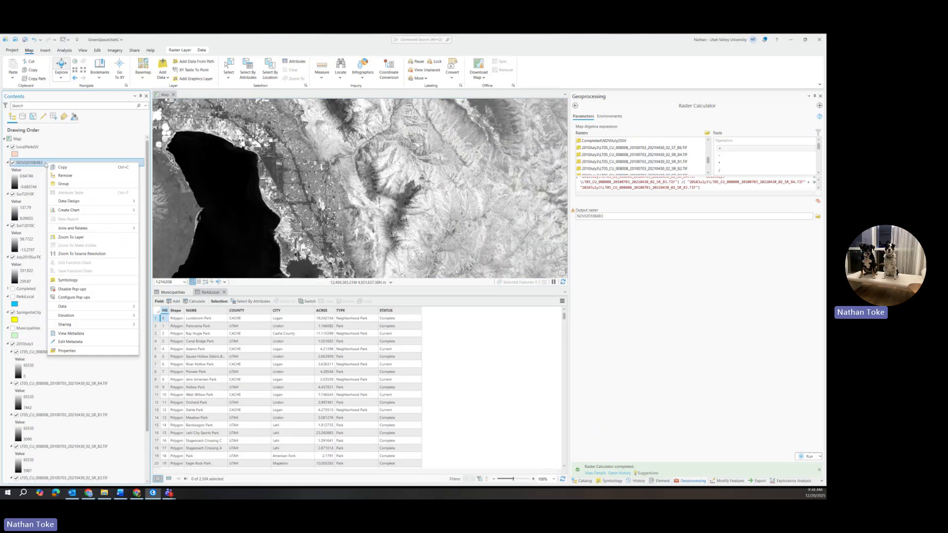
click(67, 280)
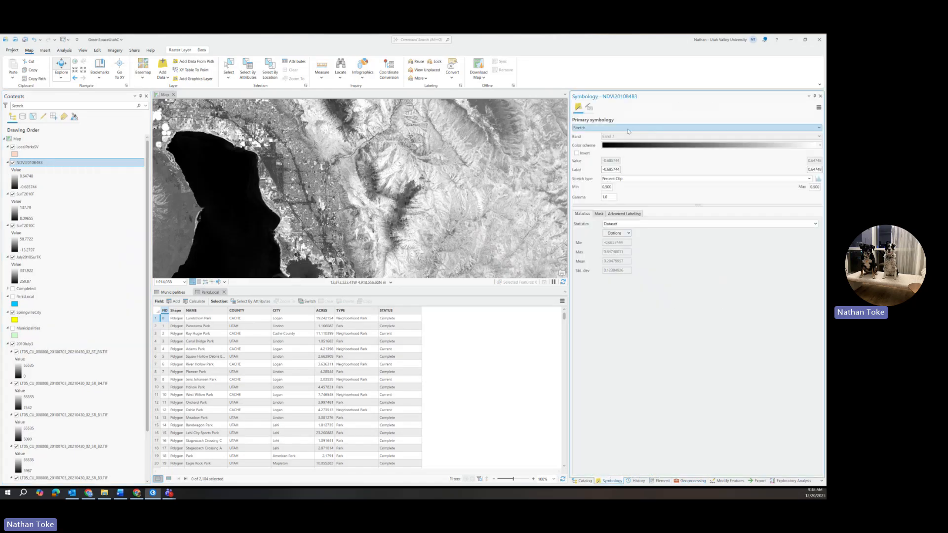
click(667, 127)
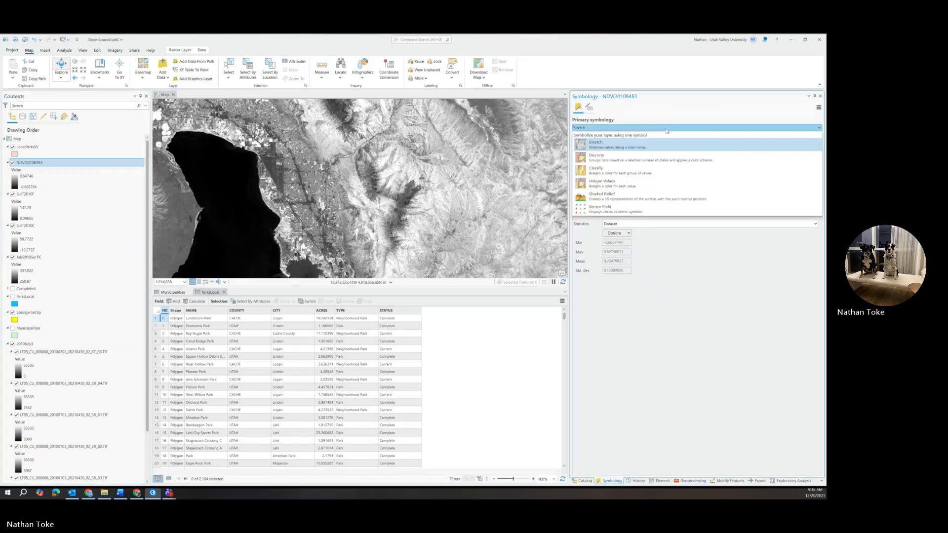
click(666, 130)
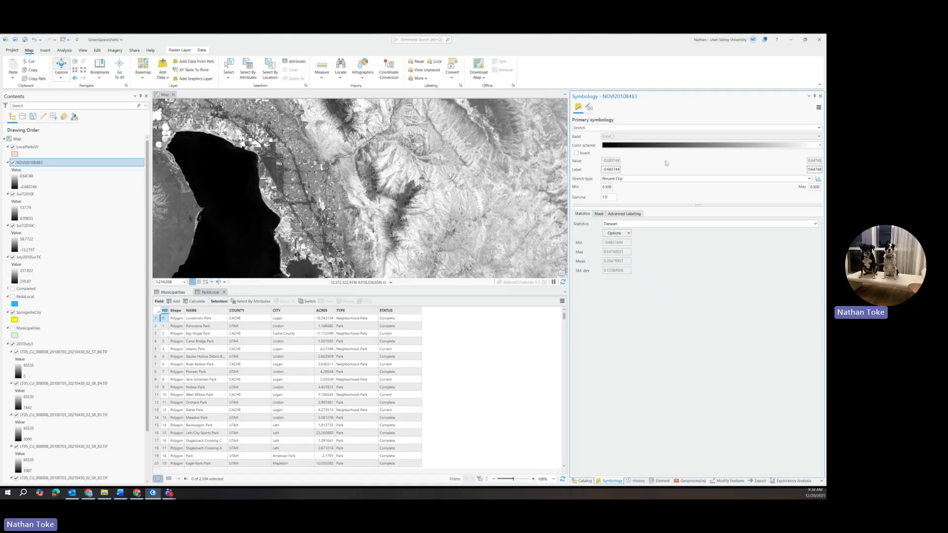
click(659, 147)
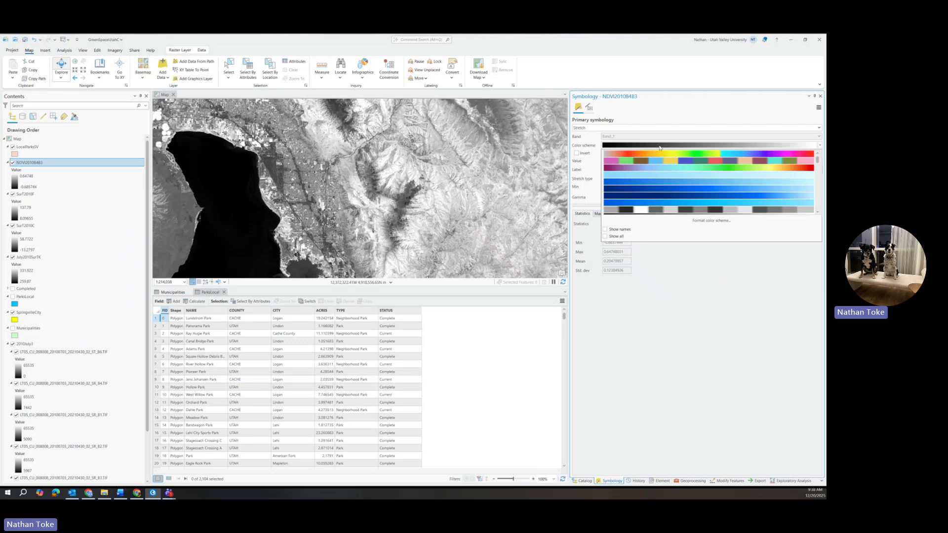
scroll(664, 166, down, 2)
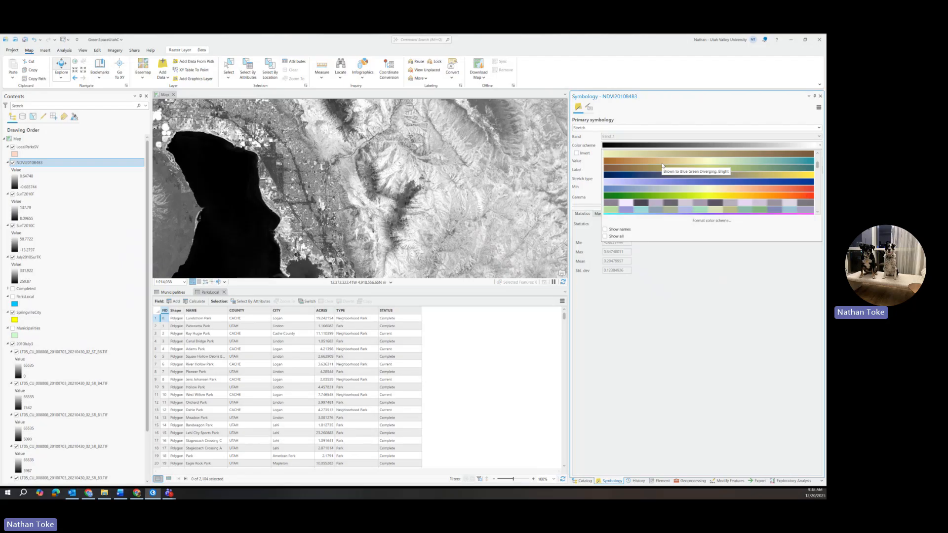
click(662, 165)
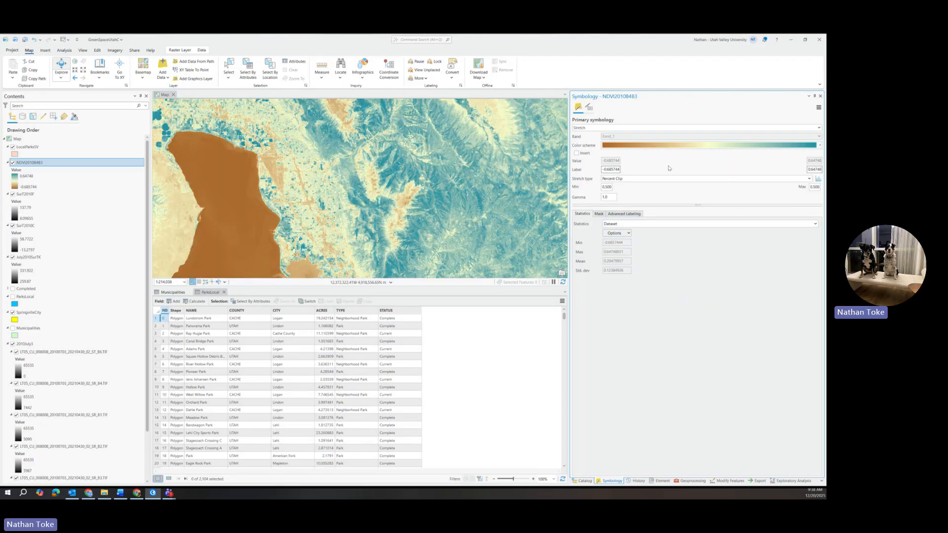
Set the NDVI layer's stretch type to Standard Deviation.
click(302, 203)
drag(302, 203, 337, 104)
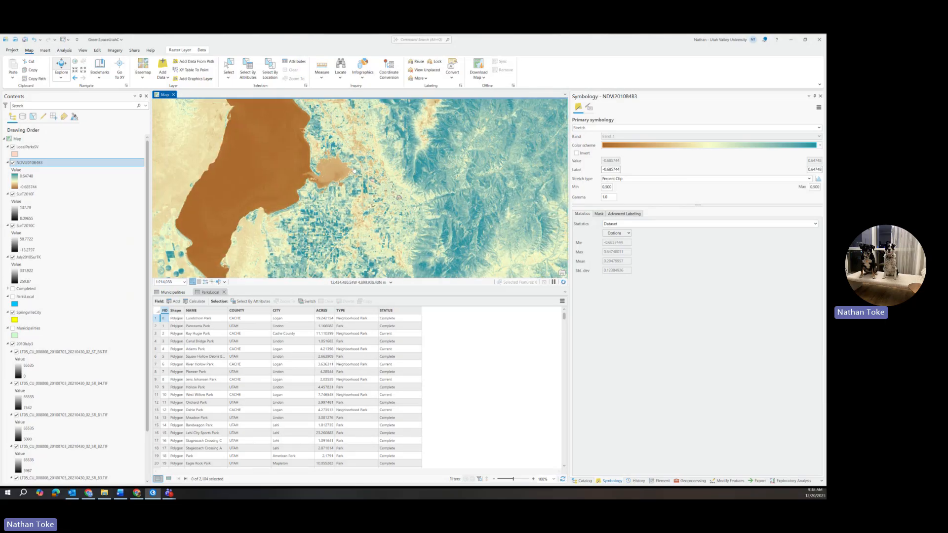
click(720, 179)
click(639, 248)
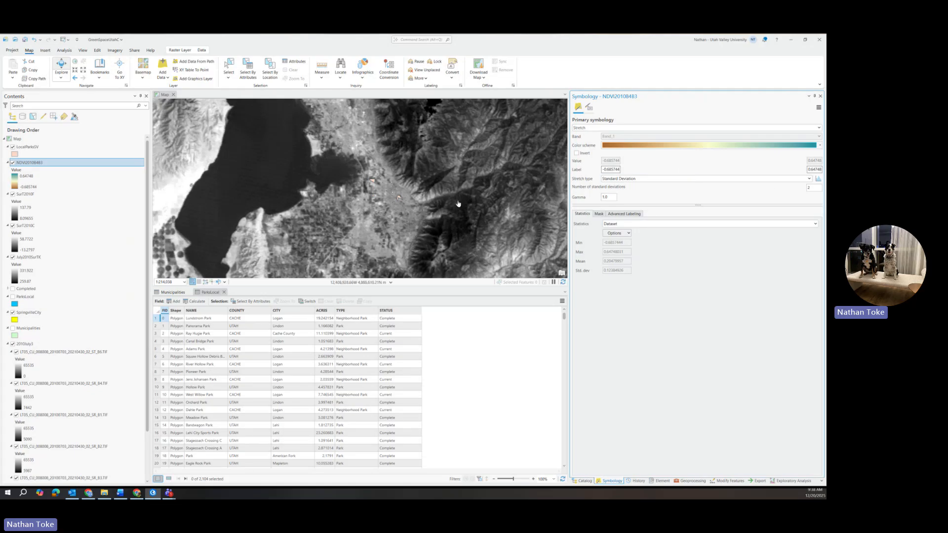
Set the number of standard deviations for the NDVI stretch to 1.
scroll(360, 203, up, 3)
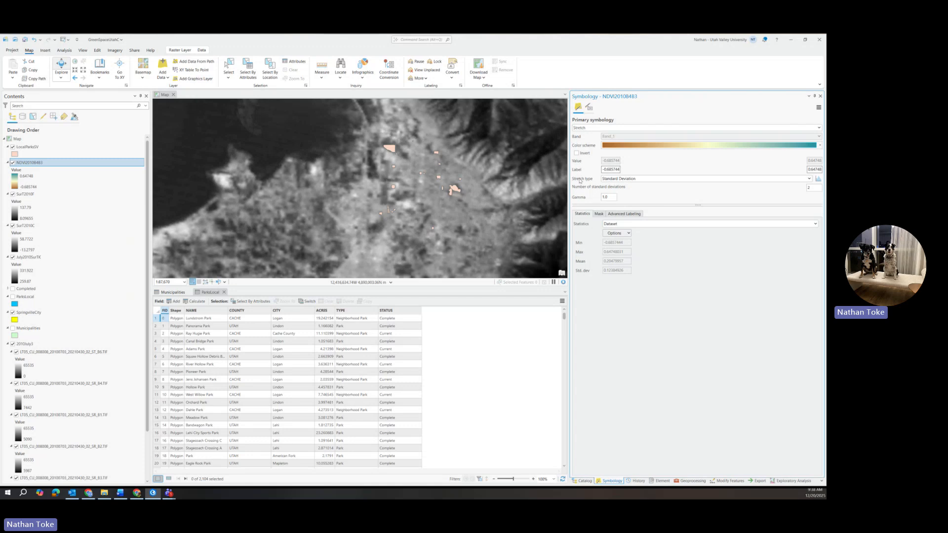
double_click(809, 188)
text(1)
key(Return)
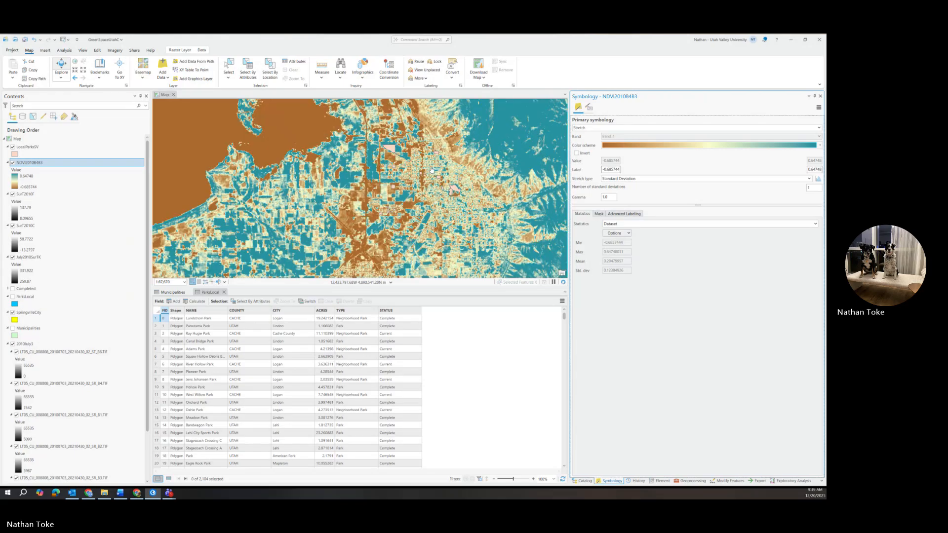
Reset the number of standard deviations for the NDVI stretch to 2.
scroll(434, 187, down, 2)
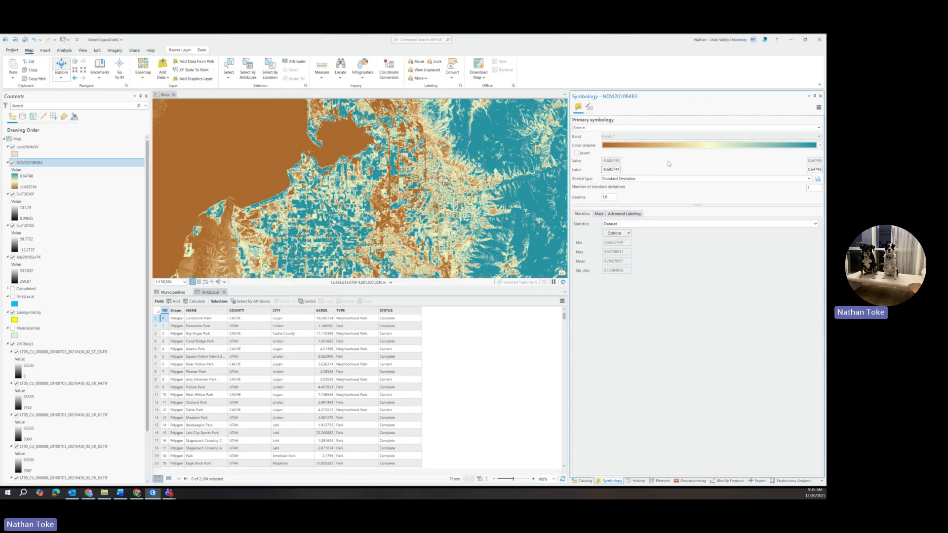
drag(814, 188, 794, 187)
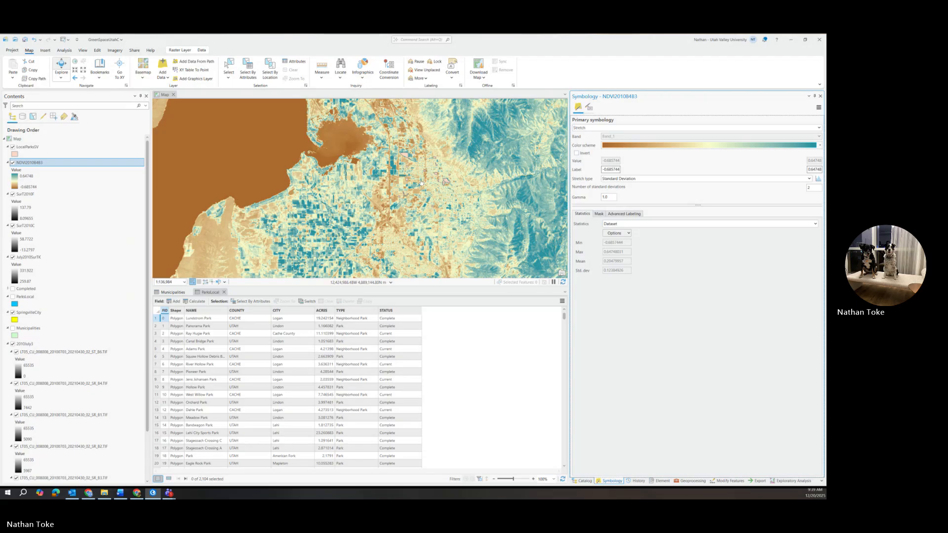
scroll(363, 176, down, 2)
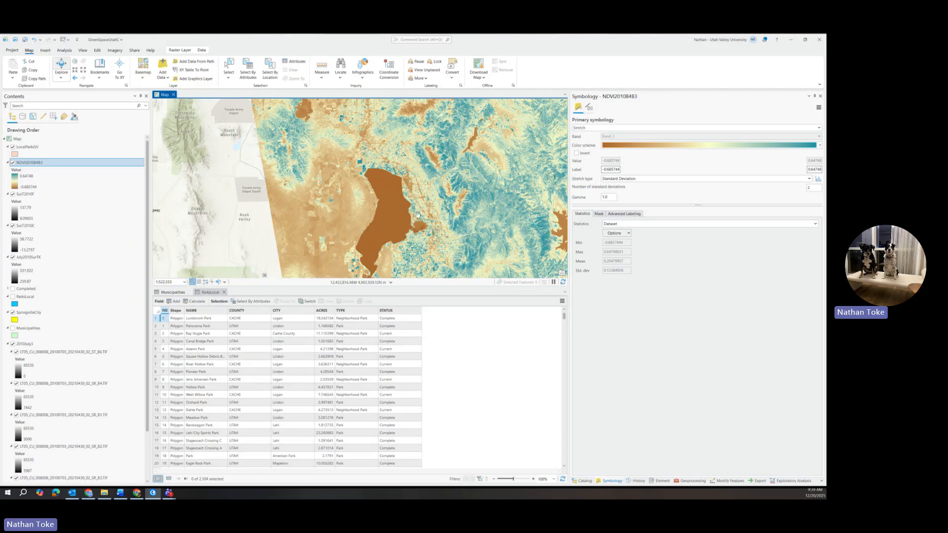
Select the SurT2010F layer and hide the NDVI, SurT2010C and July2010SurTK layers.
click(25, 194)
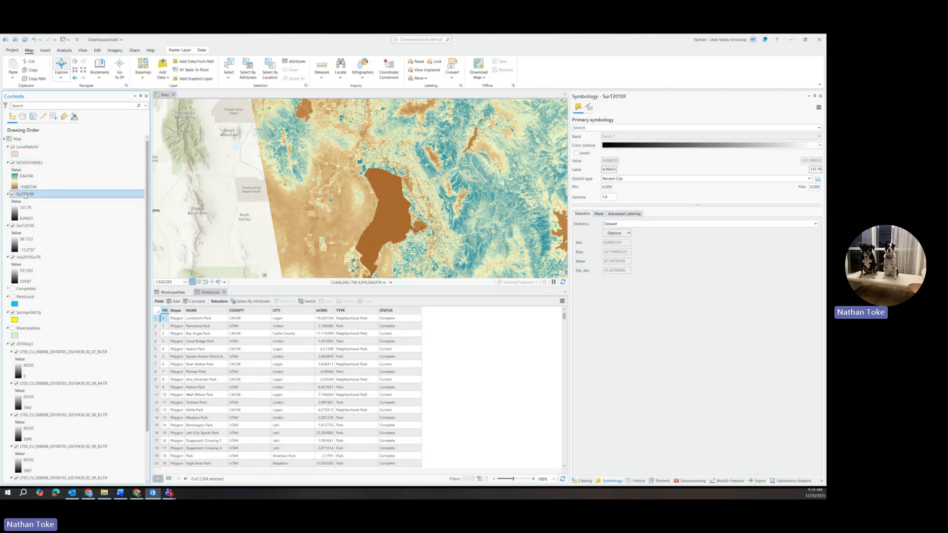
click(13, 162)
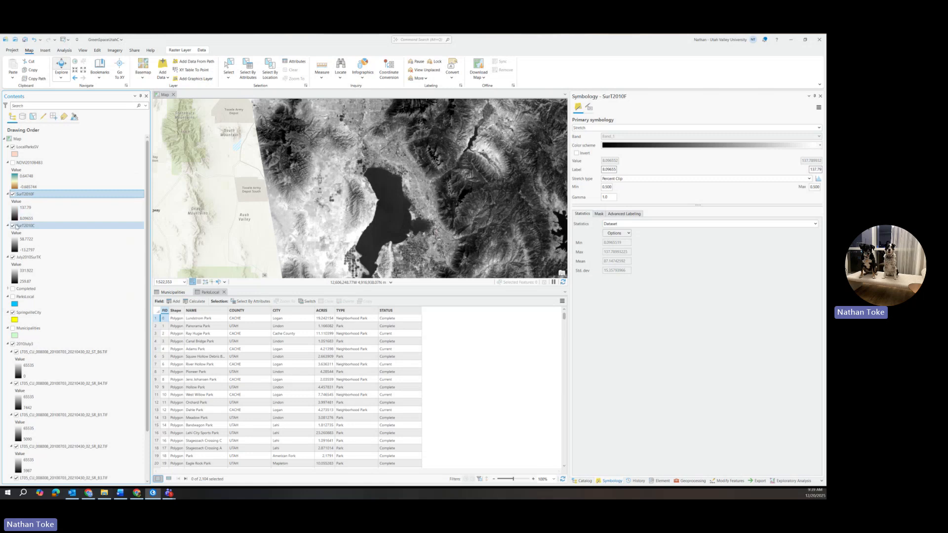
click(13, 226)
click(13, 257)
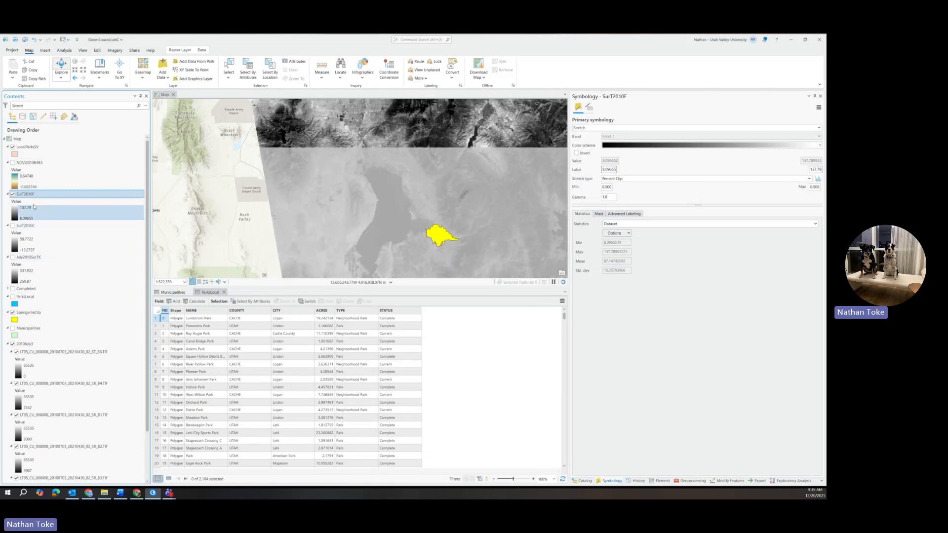
Give the SurT2010F layer a full-spectrum color scheme and a Standard Deviation stretch.
click(676, 145)
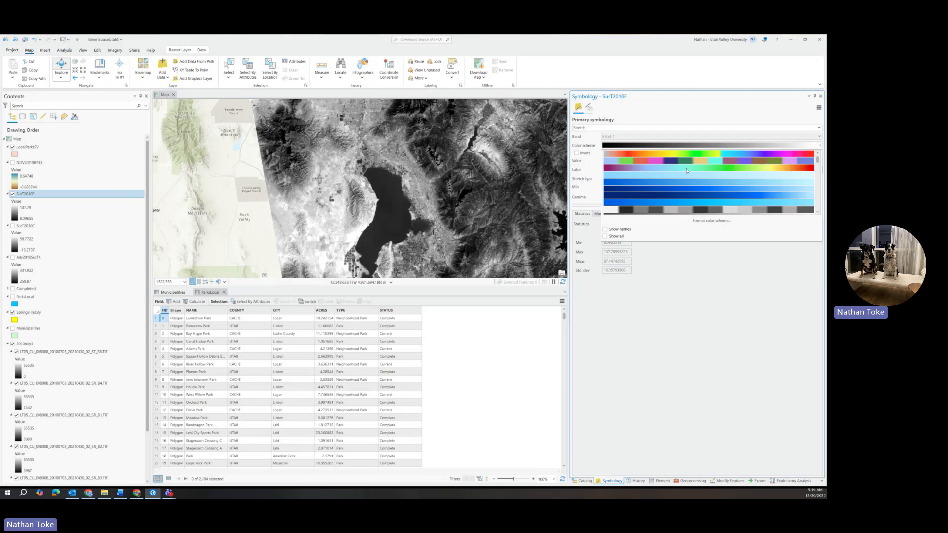
click(686, 169)
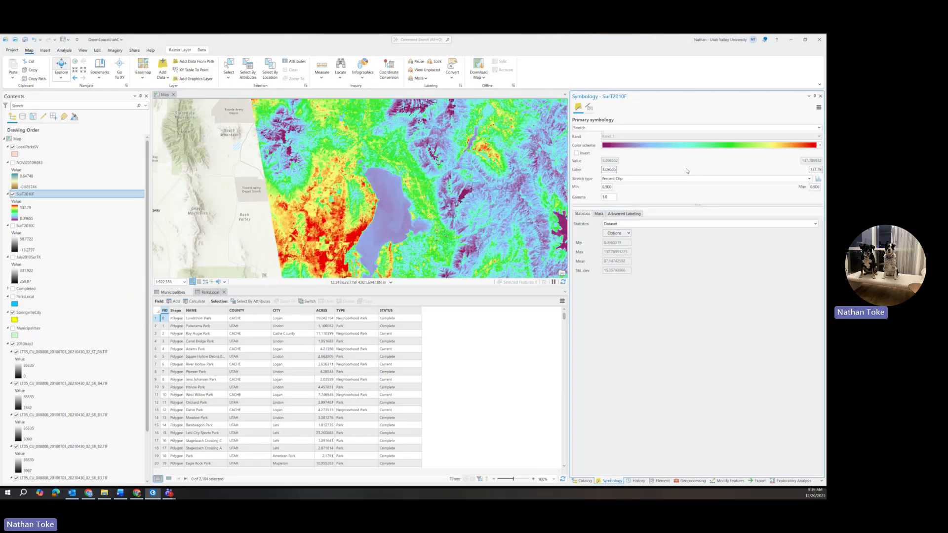
click(711, 178)
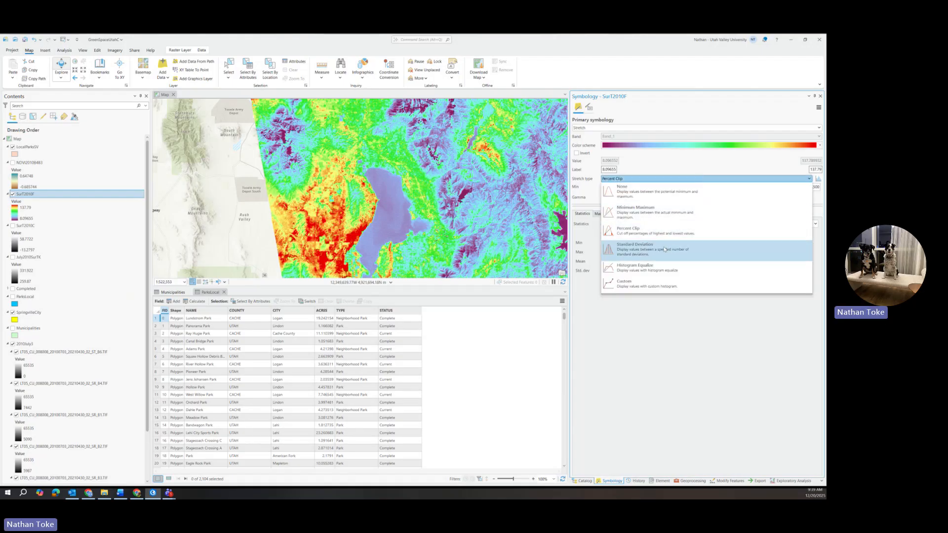
click(664, 249)
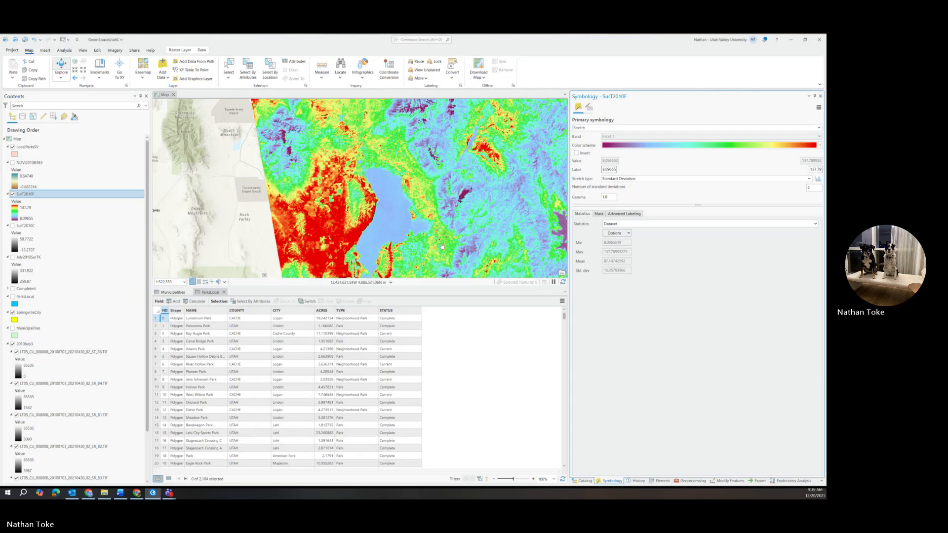
Examine the Fahrenheit surface temperature pattern across the urban areas and mountains.
drag(442, 246, 412, 137)
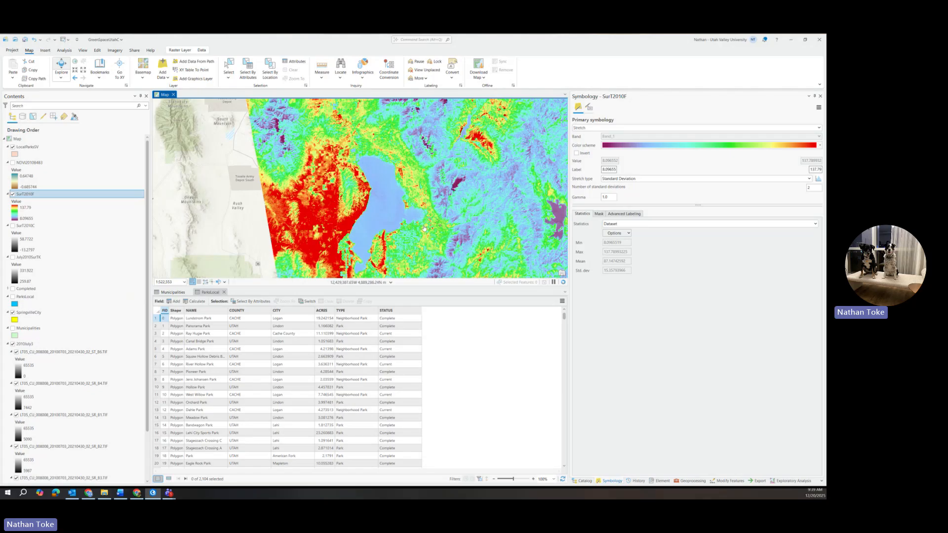
scroll(424, 228, up, 2)
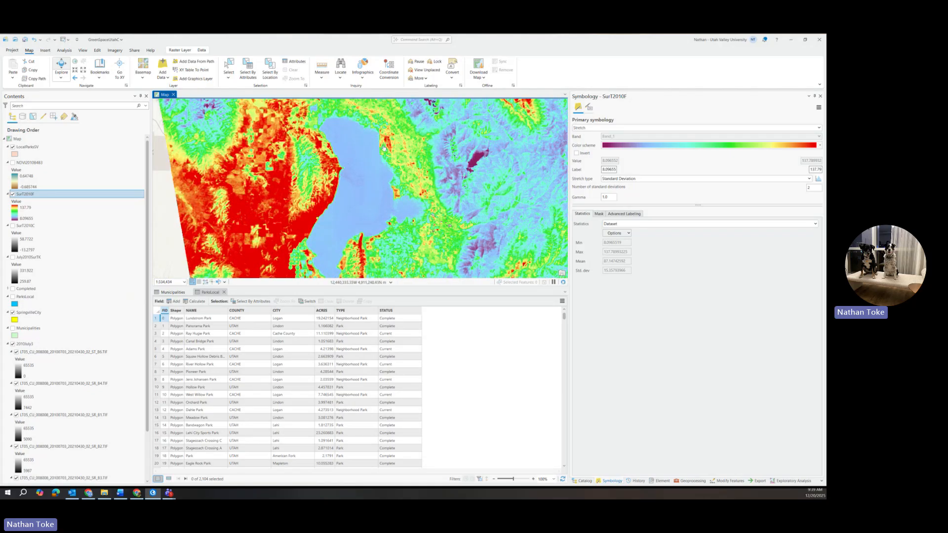
scroll(427, 203, up, 4)
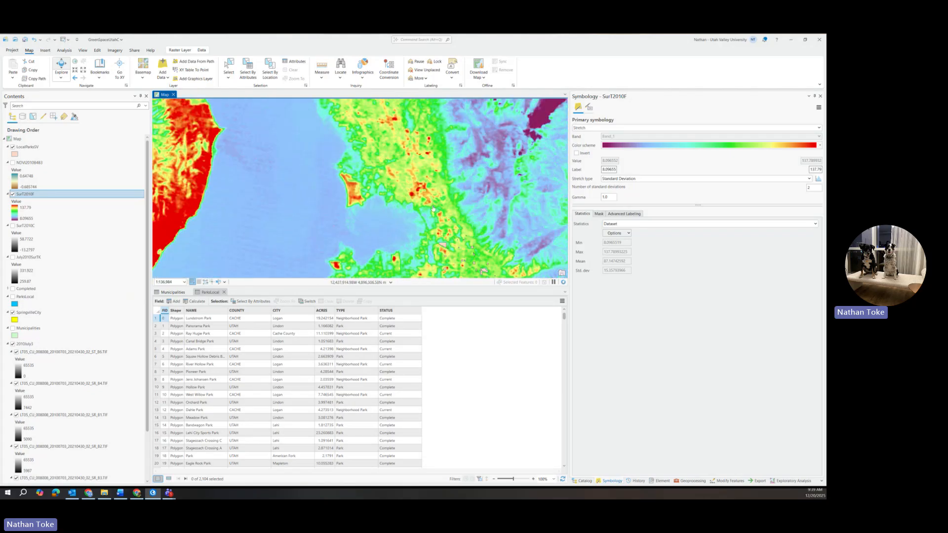
drag(433, 208, 399, 140)
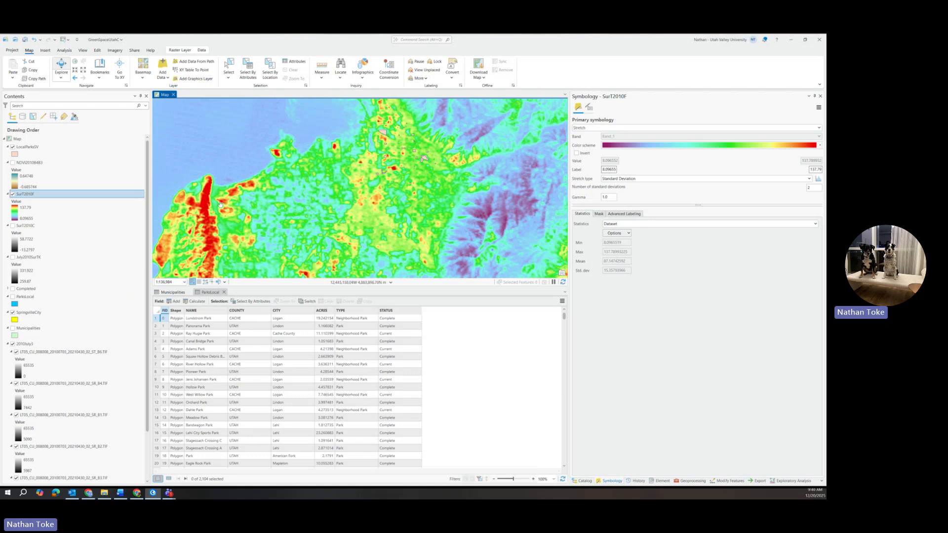
drag(219, 217, 290, 102)
scroll(278, 218, down, 2)
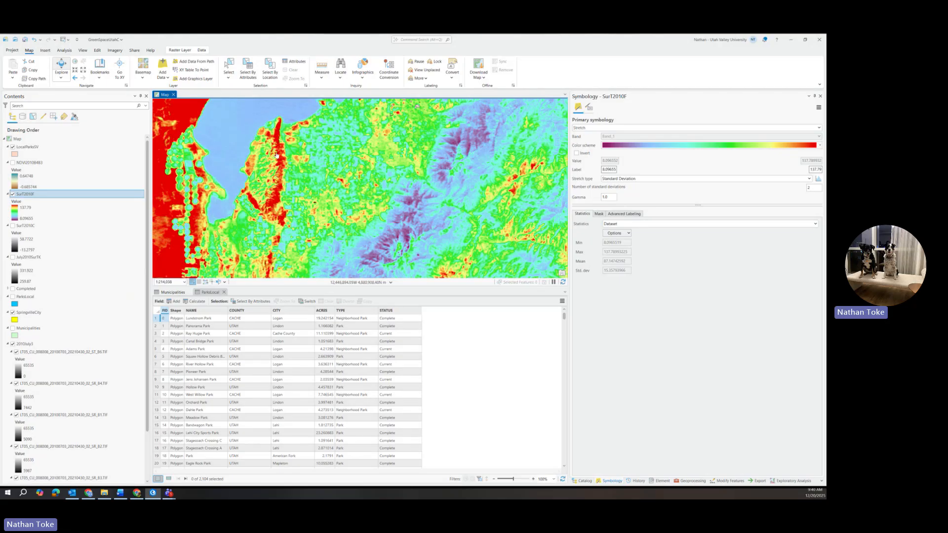
scroll(277, 155, down, 2)
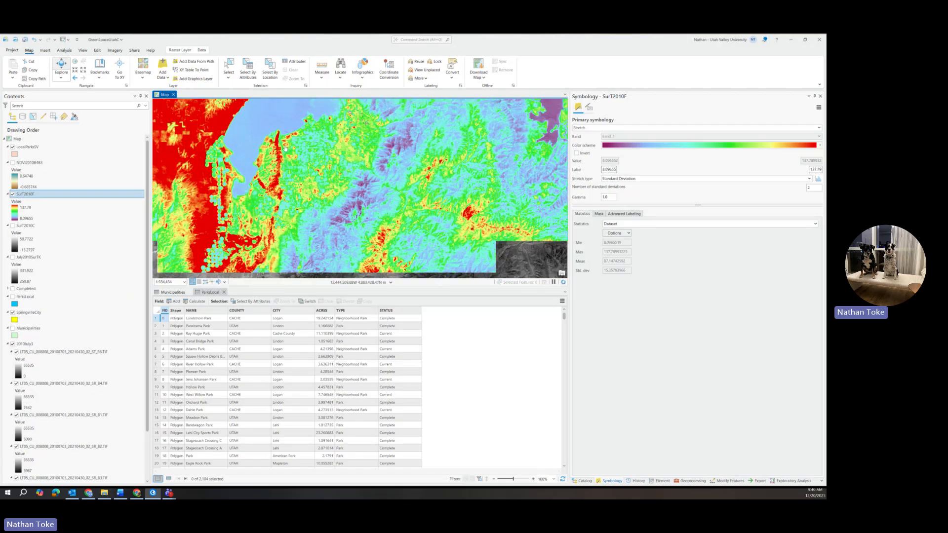
Examine the Fahrenheit surface temperature pattern around the lake, valley floor and surrounding mountains.
drag(285, 142, 280, 235)
scroll(307, 243, down, 2)
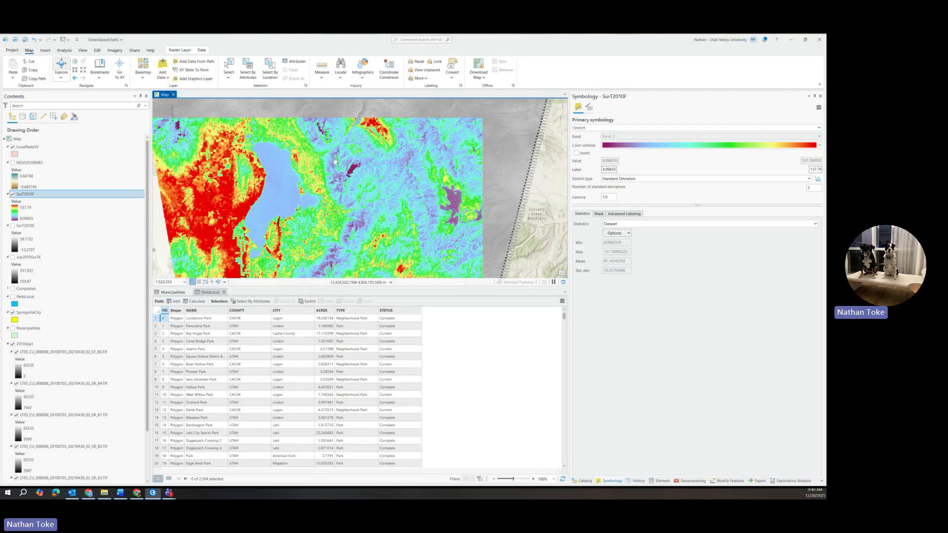
drag(369, 170, 369, 239)
drag(299, 153, 326, 239)
drag(308, 179, 393, 118)
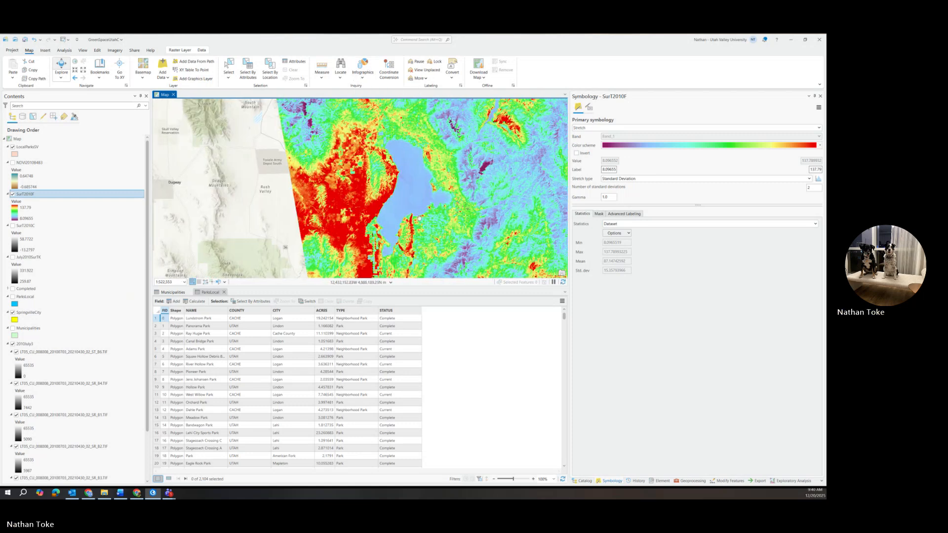
drag(445, 221, 414, 220)
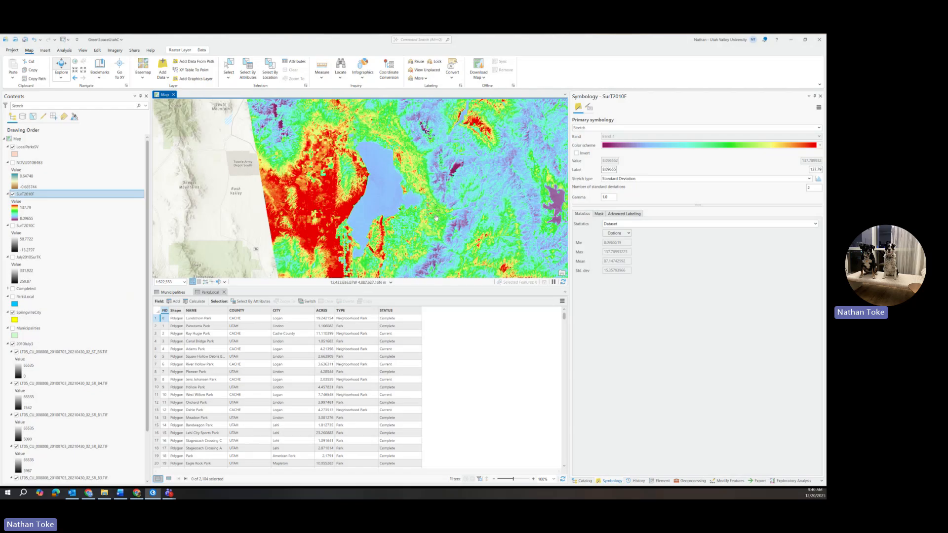
scroll(436, 218, up, 3)
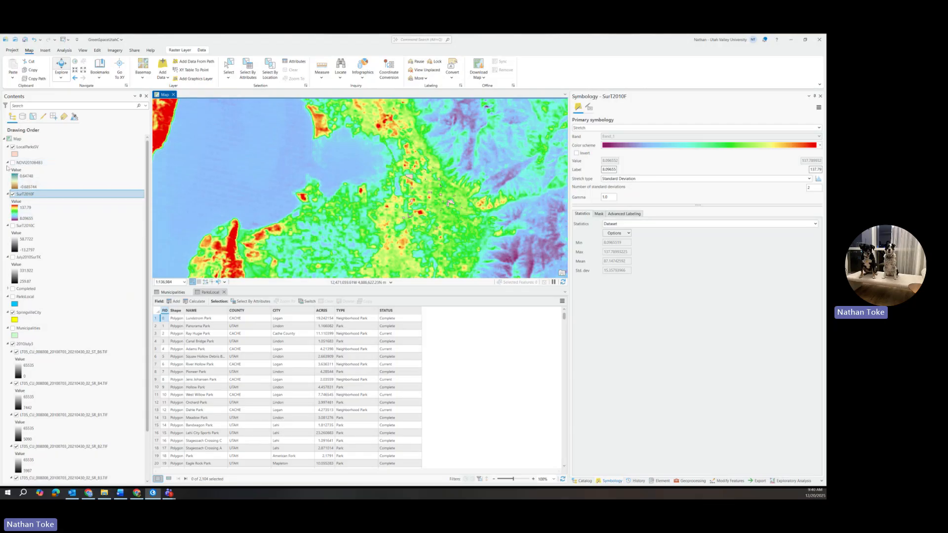
Show the NDVI2010B4B3 layer and open Clip Raster as a batch tool with Input Raster as the batch parameter.
click(13, 163)
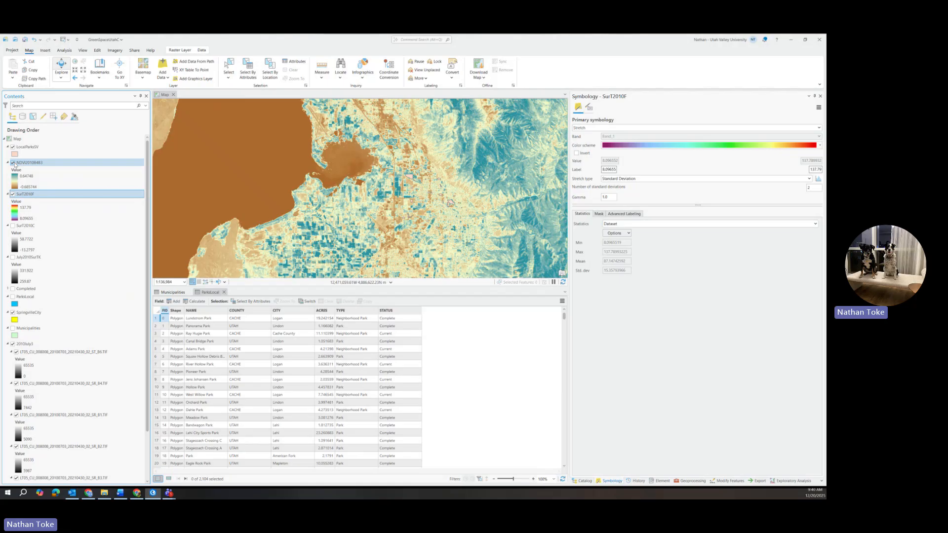
click(682, 481)
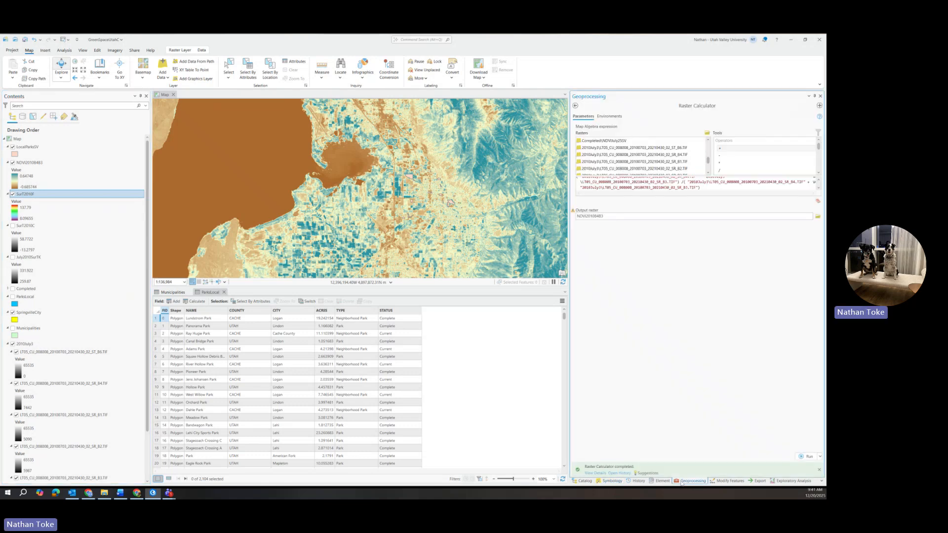
click(575, 106)
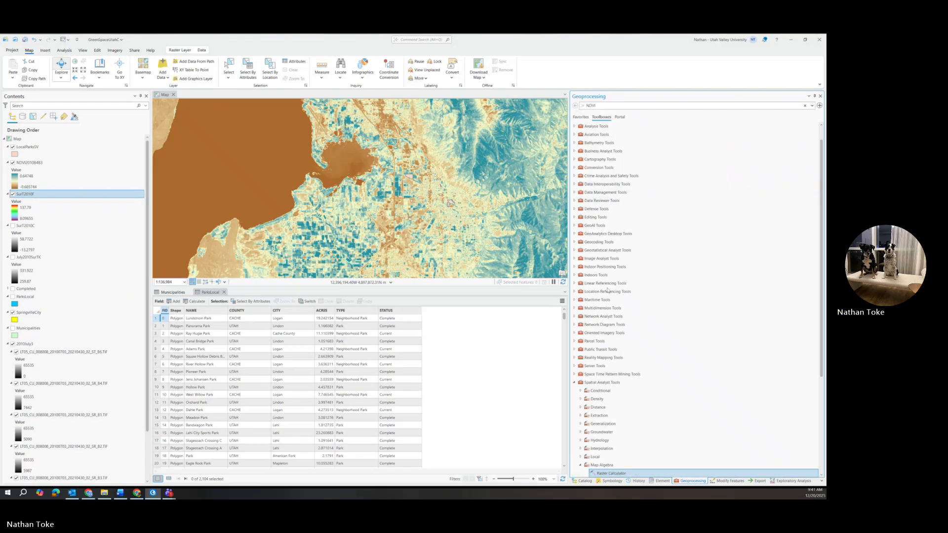
click(575, 382)
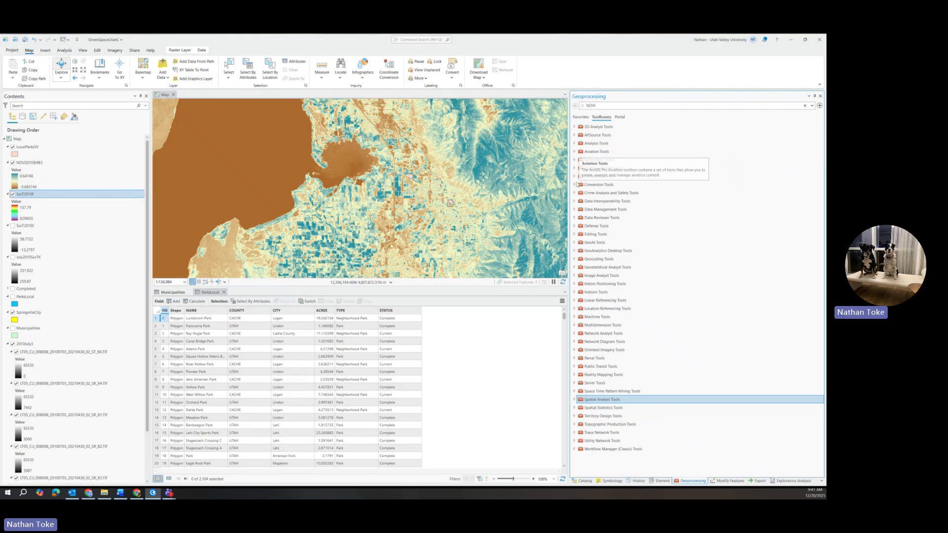
click(574, 209)
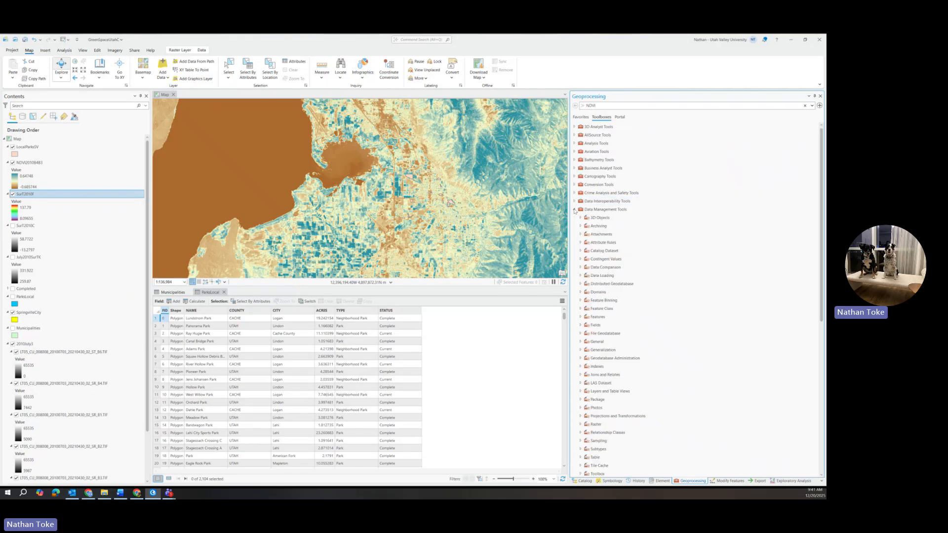
scroll(582, 393, down, 1)
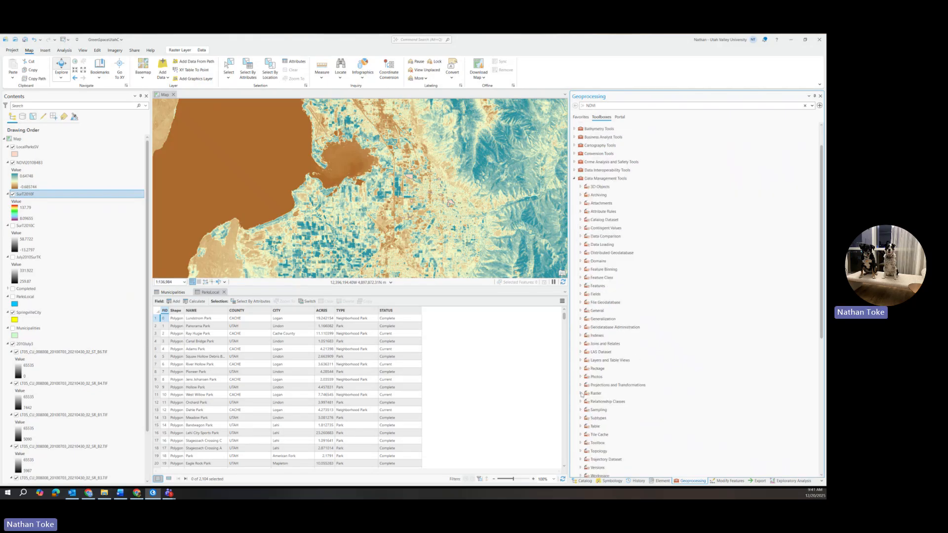
click(580, 393)
scroll(583, 394, down, 1)
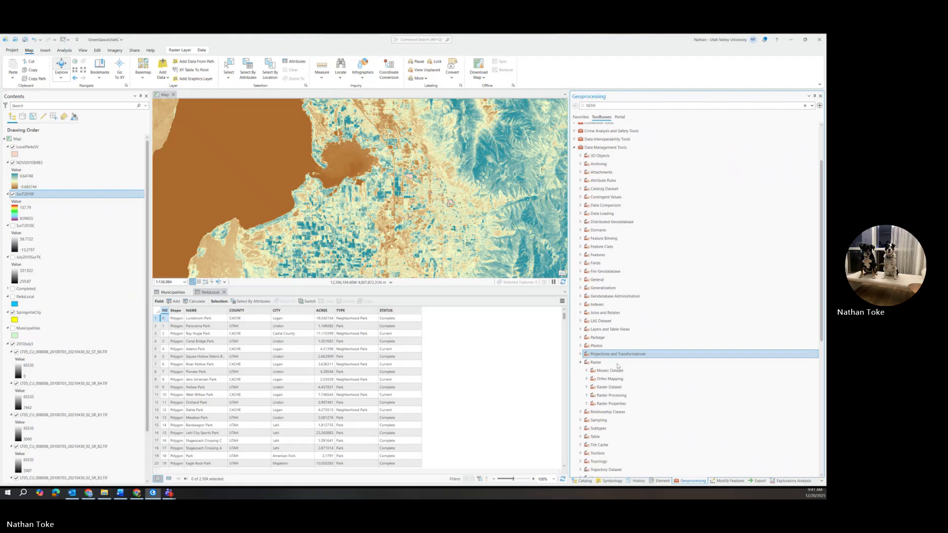
click(587, 395)
scroll(592, 390, down, 1)
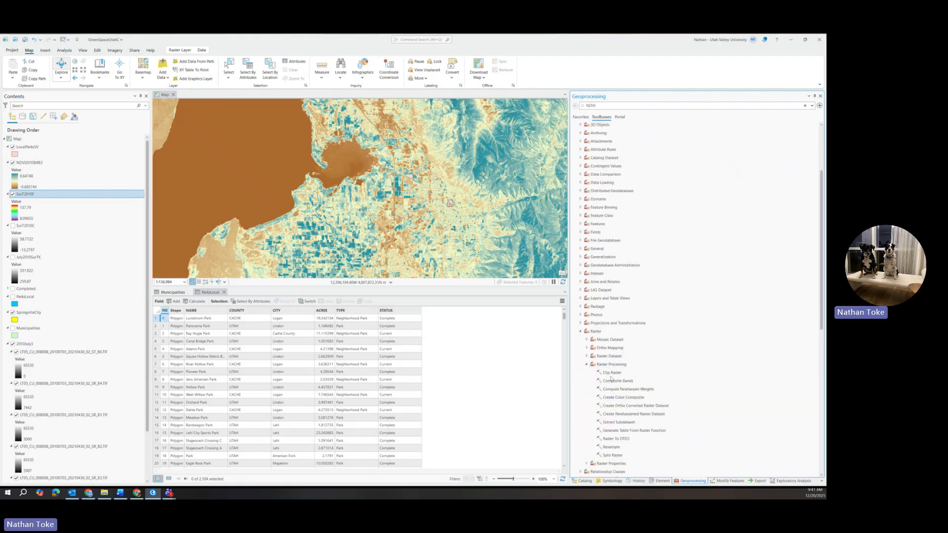
double_click(610, 374)
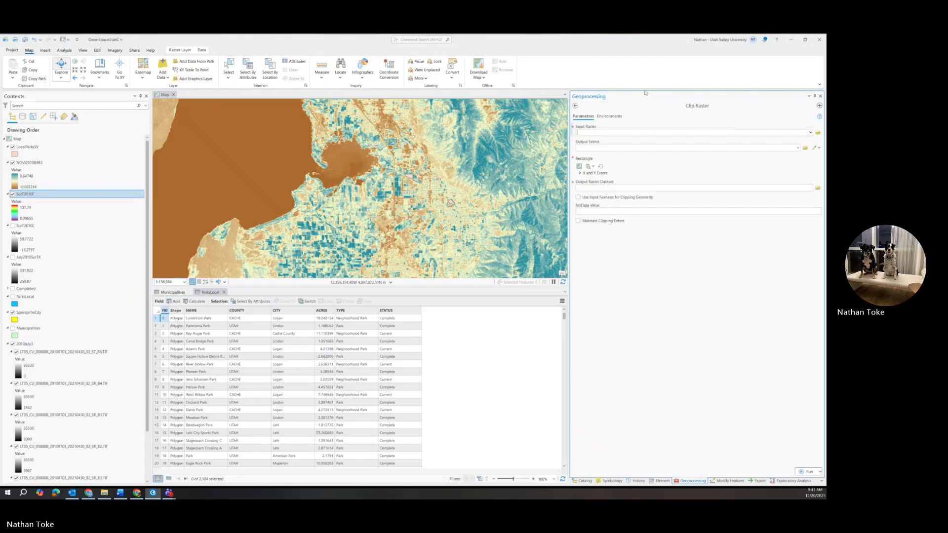
click(575, 106)
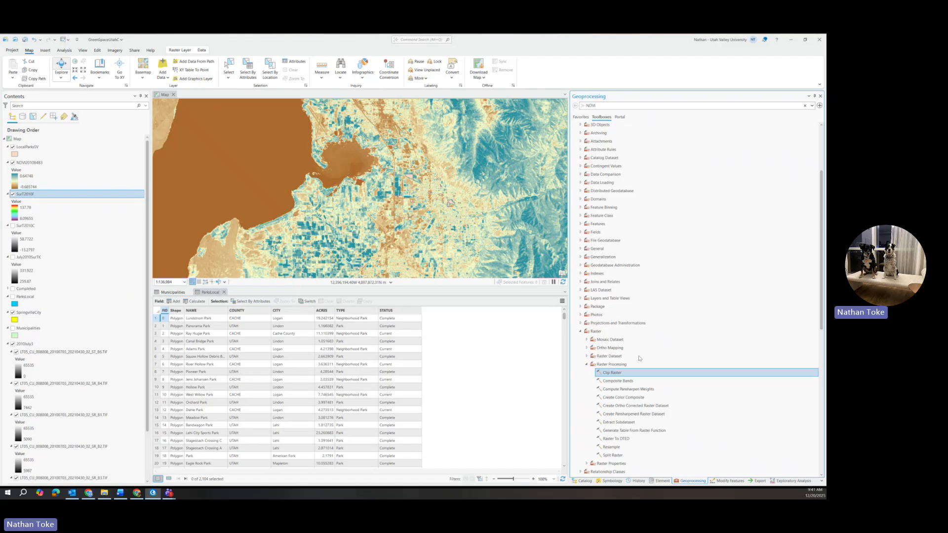
right_click(612, 374)
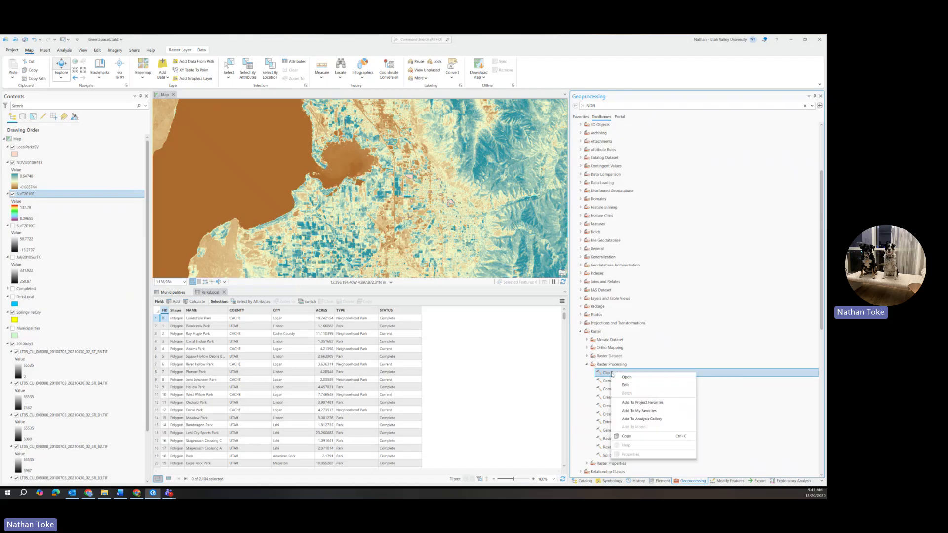
click(626, 394)
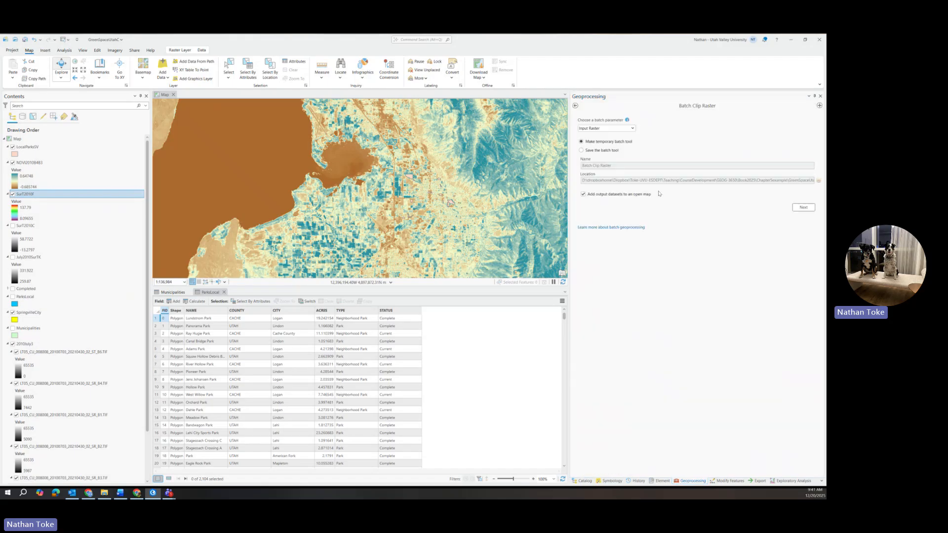
click(803, 207)
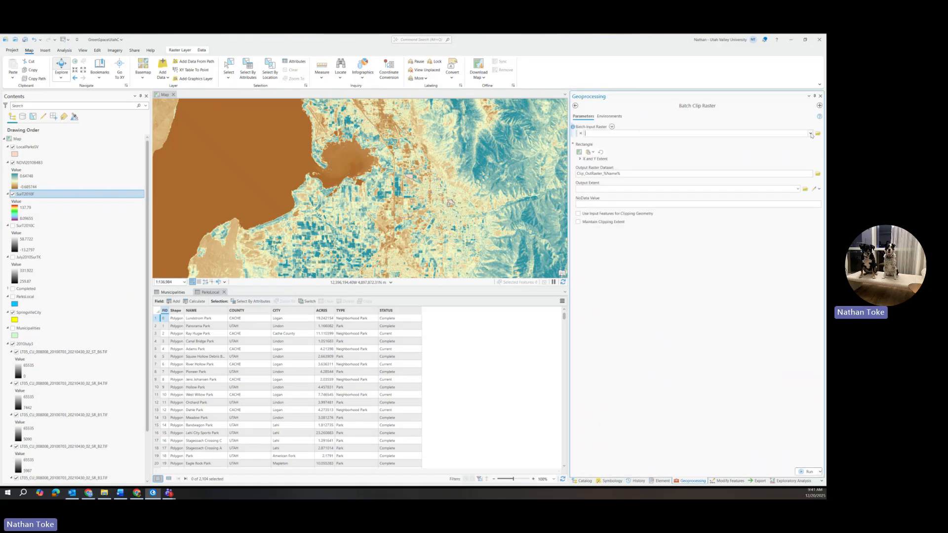
Add NDVI2010B4B3 and SurT2010F as the batch input rasters.
click(810, 134)
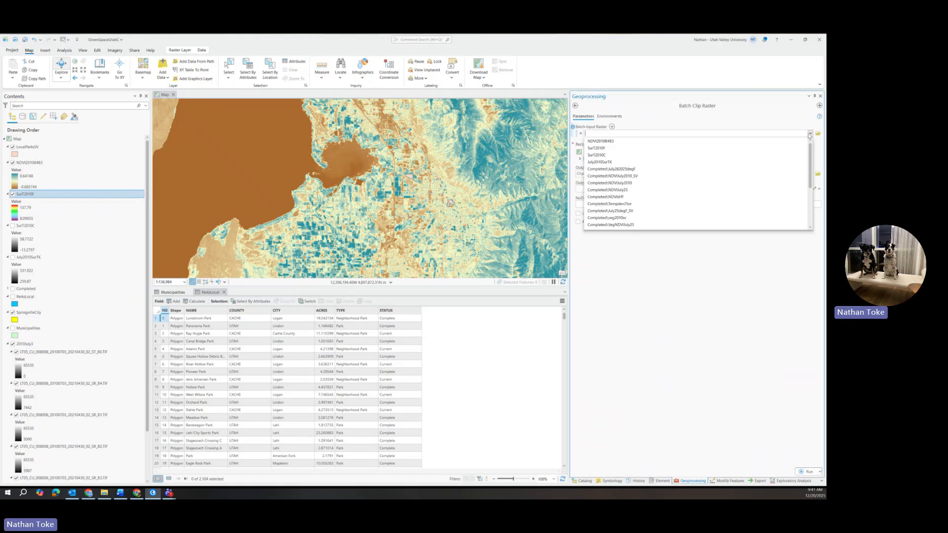
click(611, 142)
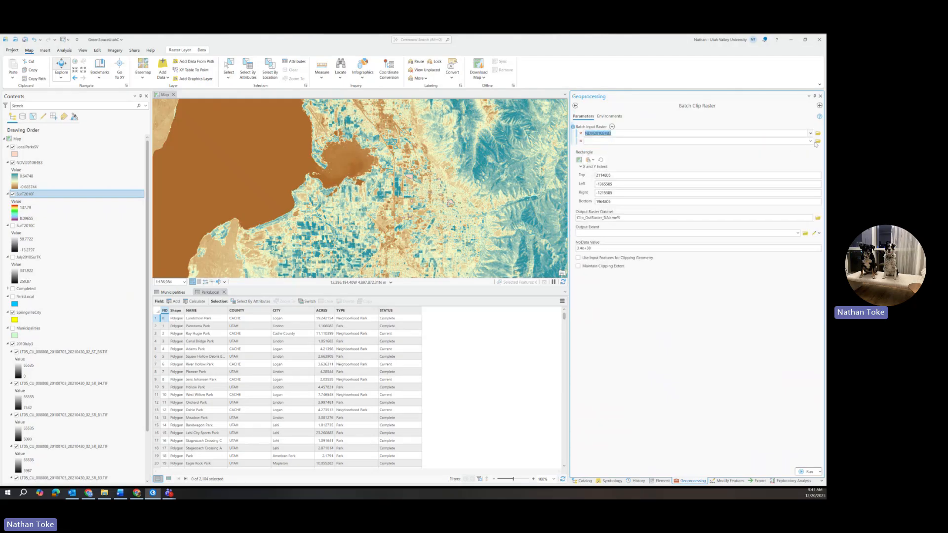
click(810, 141)
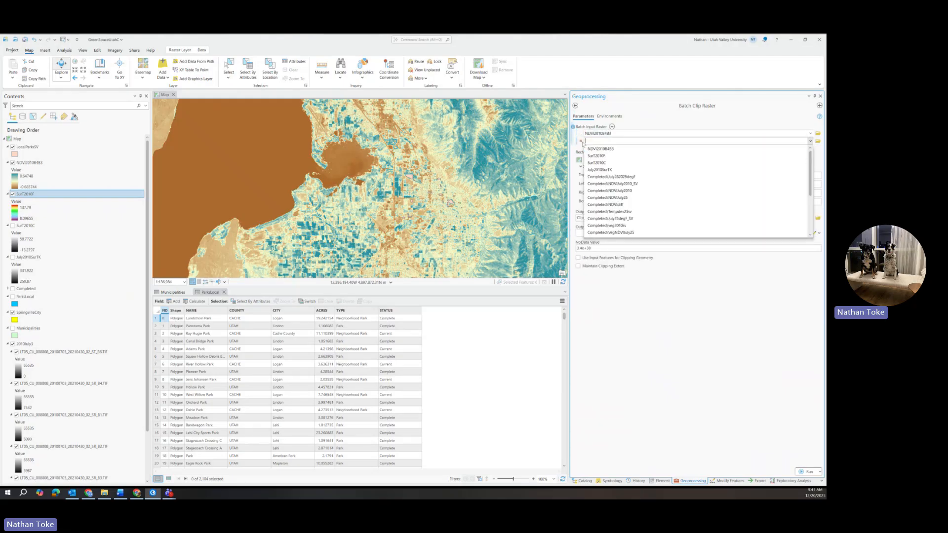
click(600, 156)
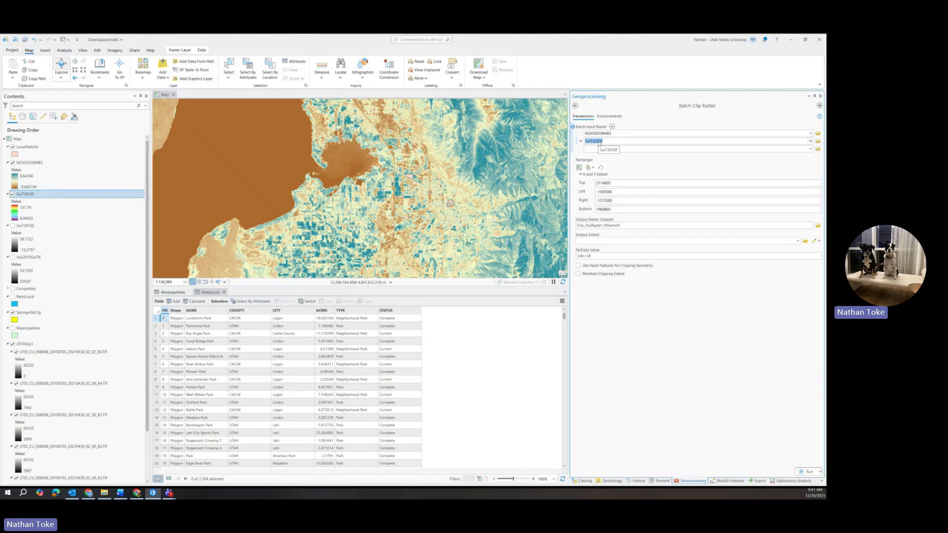
click(810, 149)
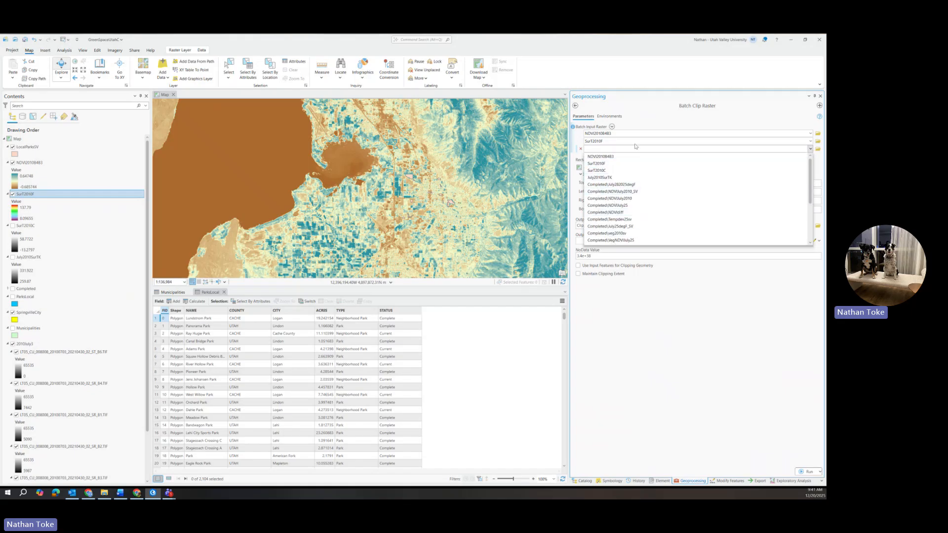
click(658, 120)
click(607, 148)
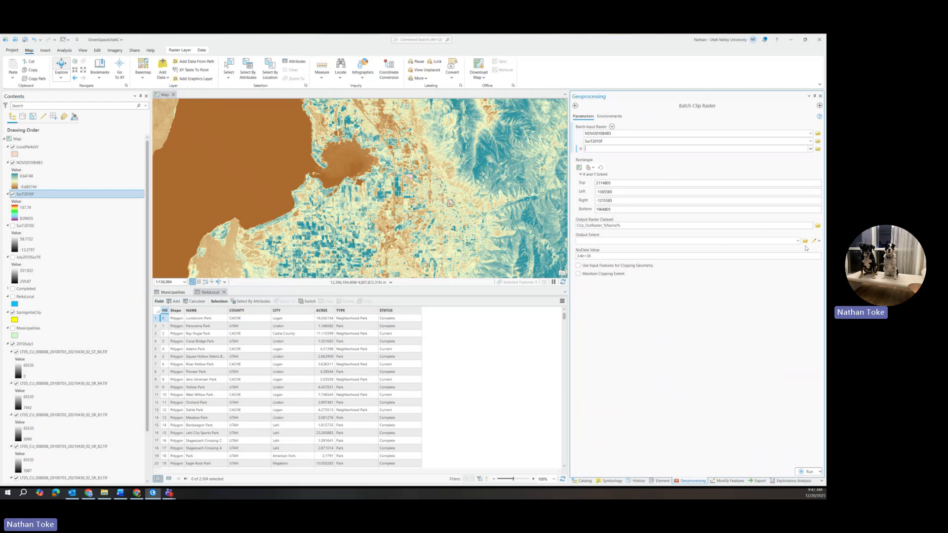
Set the clip's output extent to the SpringvilleCity layer.
click(594, 241)
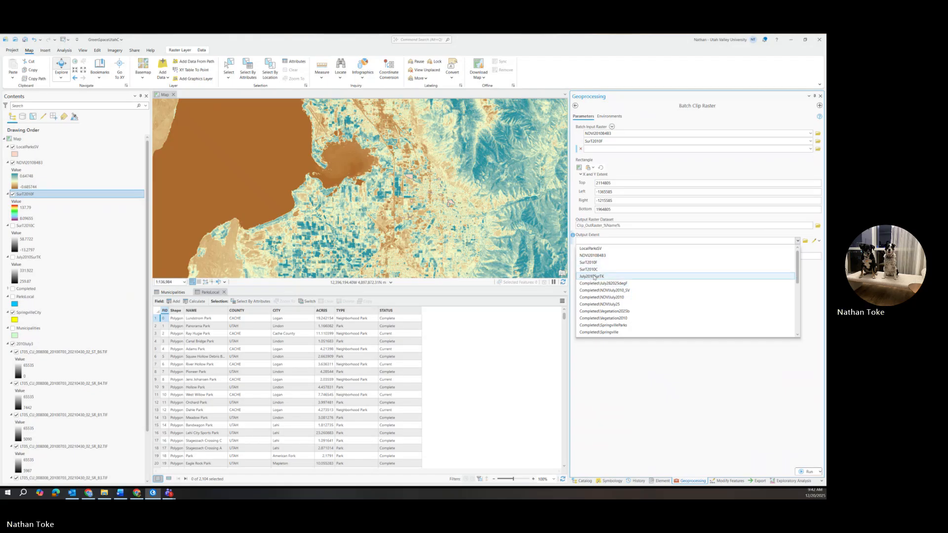
scroll(593, 277, down, 3)
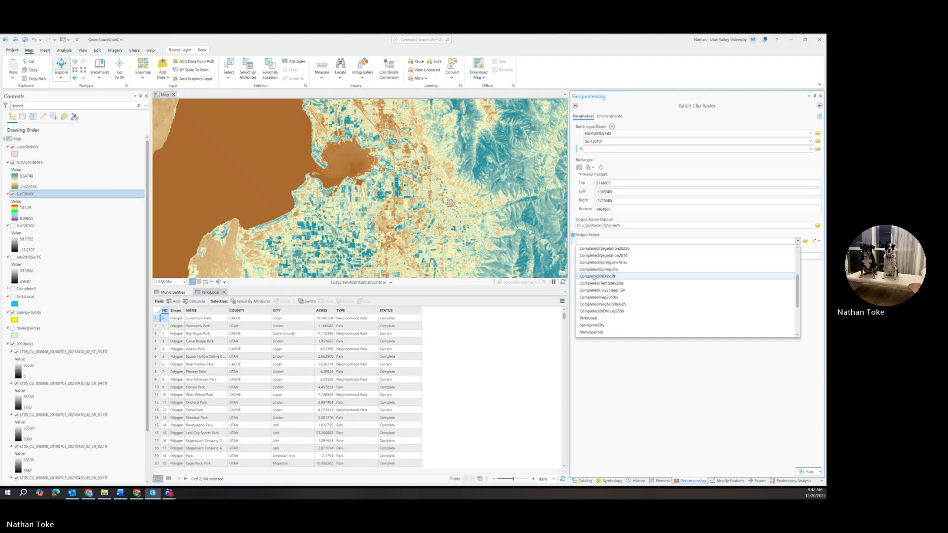
click(590, 326)
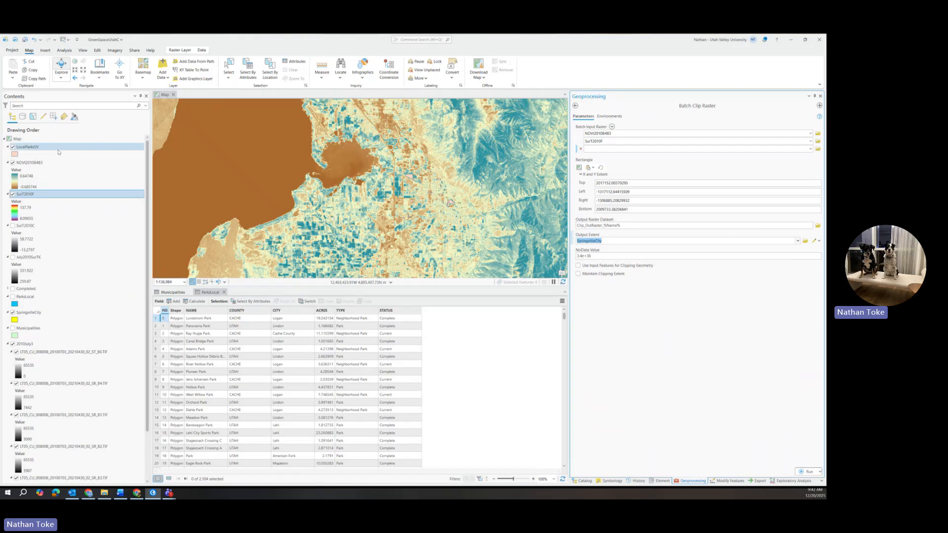
Move the SpringvilleCity layer to the top of the drawing order and enable Use Input Features for Clipping Geometry.
scroll(57, 178, down, 2)
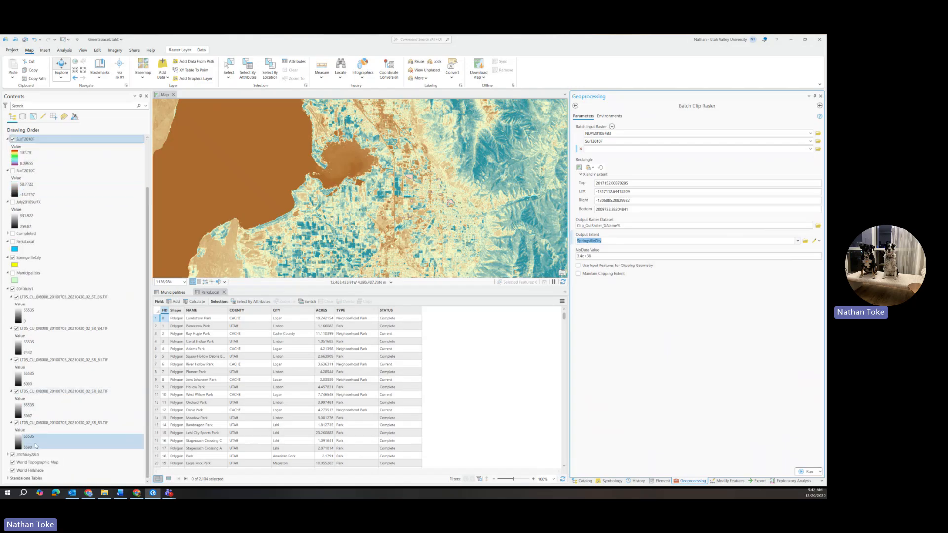
drag(21, 259, 33, 148)
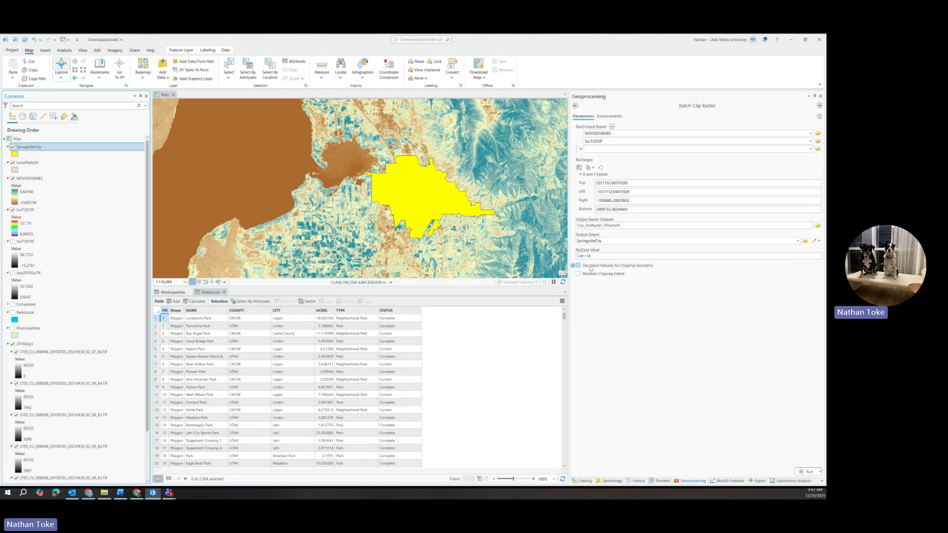
click(579, 267)
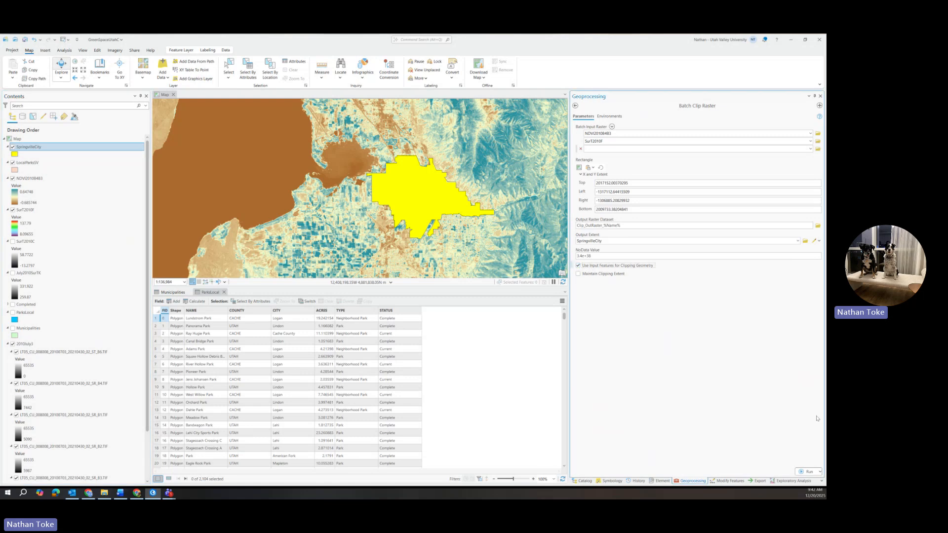
Set the output raster name to %Name%clip and run the batch clip.
click(804, 472)
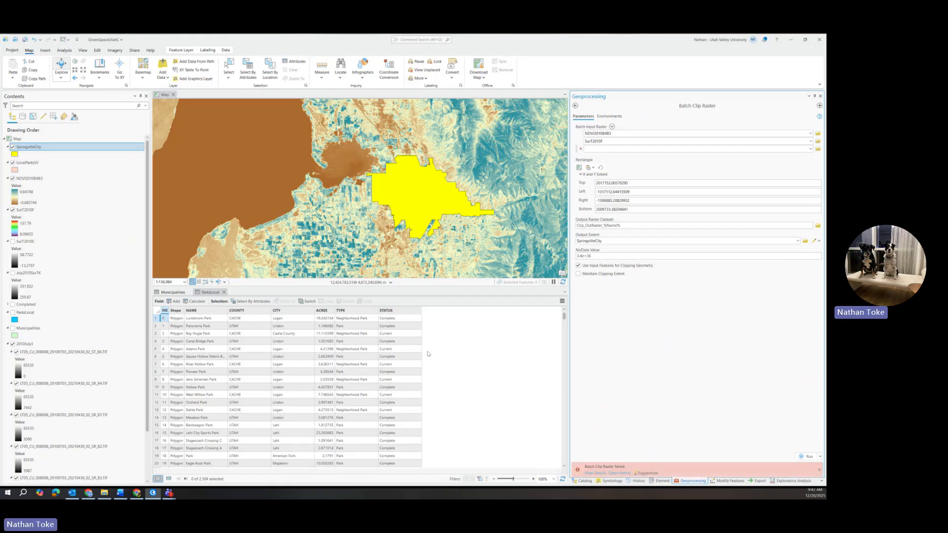
click(604, 226)
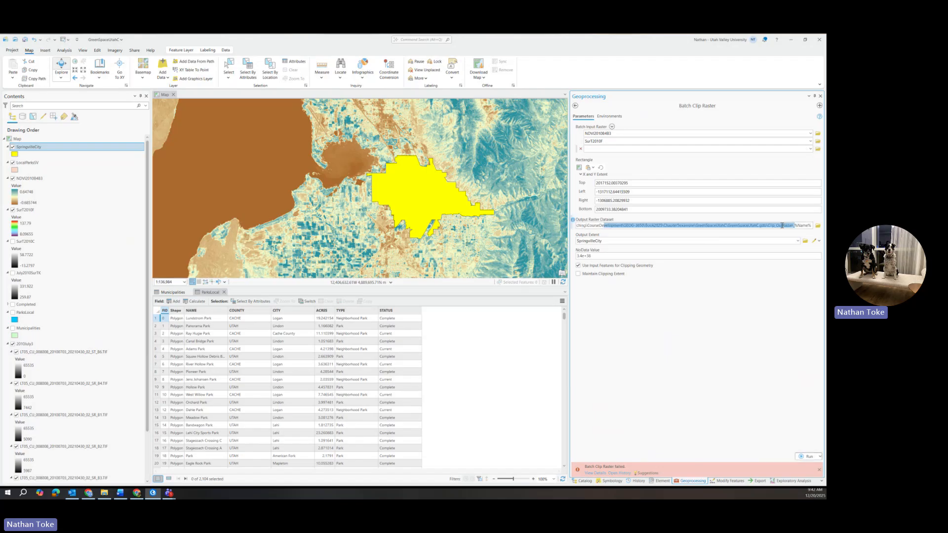
drag(767, 226, 795, 225)
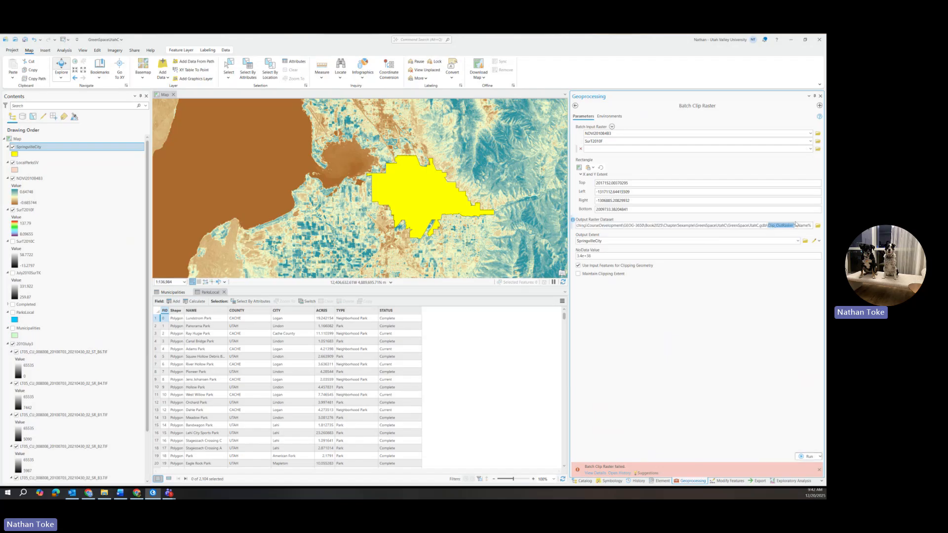
key(BackSpace)
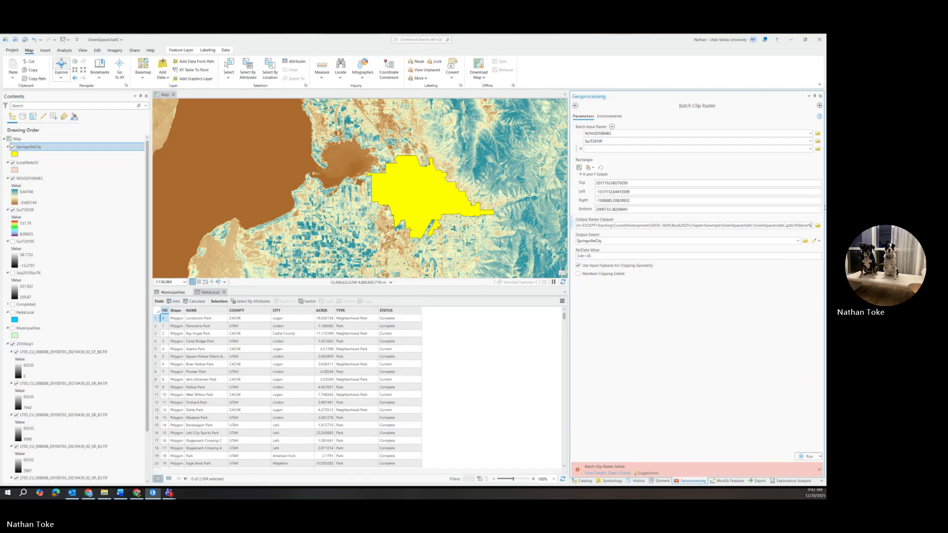
text(clip)
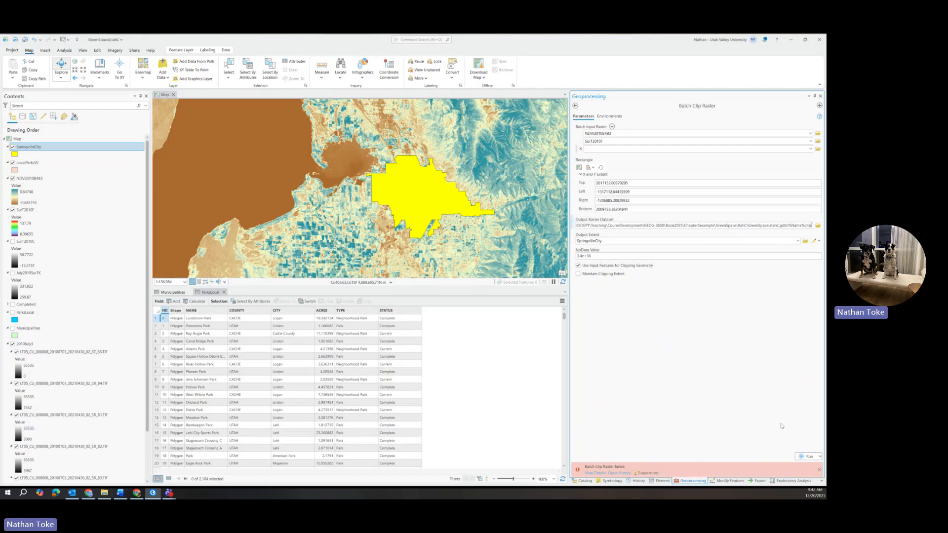
click(804, 456)
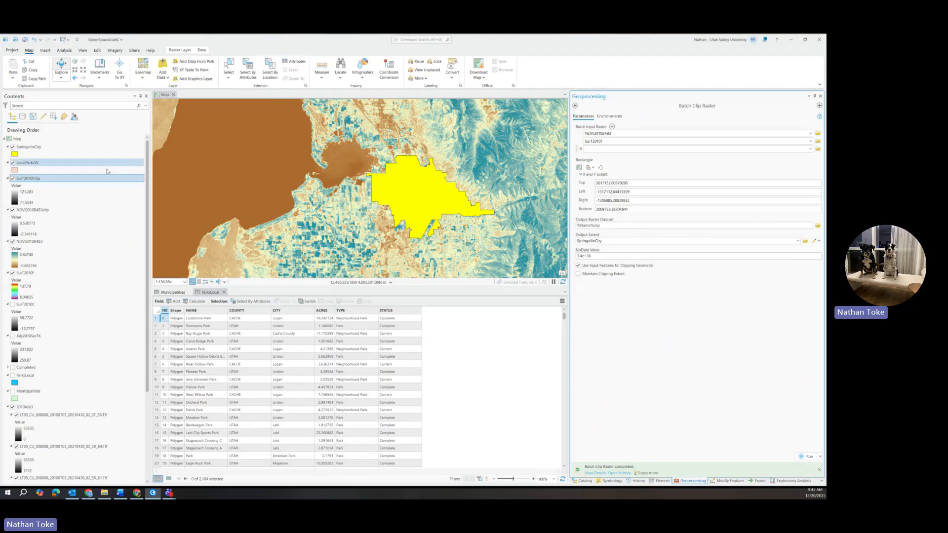
Hide the SpringvilleCity and LocalParksSV layers.
click(13, 147)
click(13, 162)
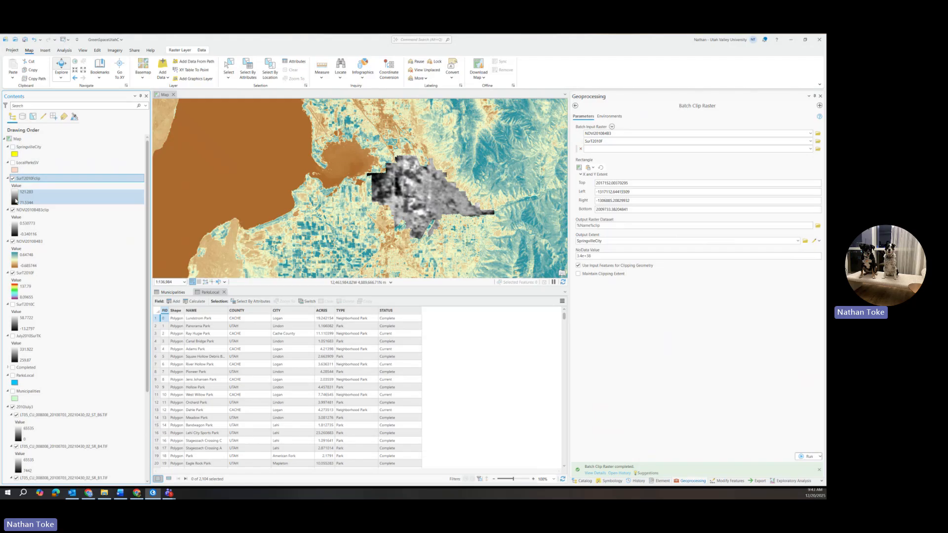
Apply the Surf2010F layer's symbology to the Surf2010Fclip layer with Apply Symbology From Layer.
click(13, 179)
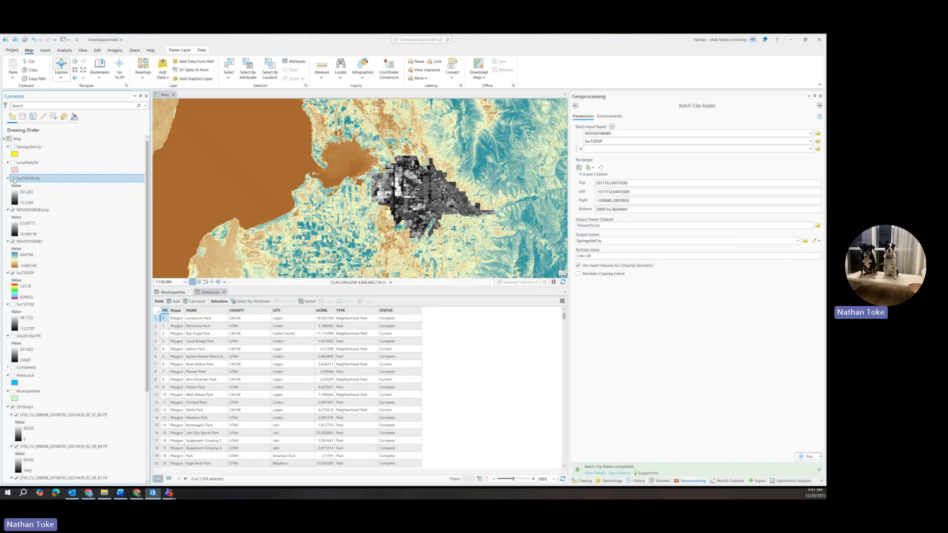
click(12, 178)
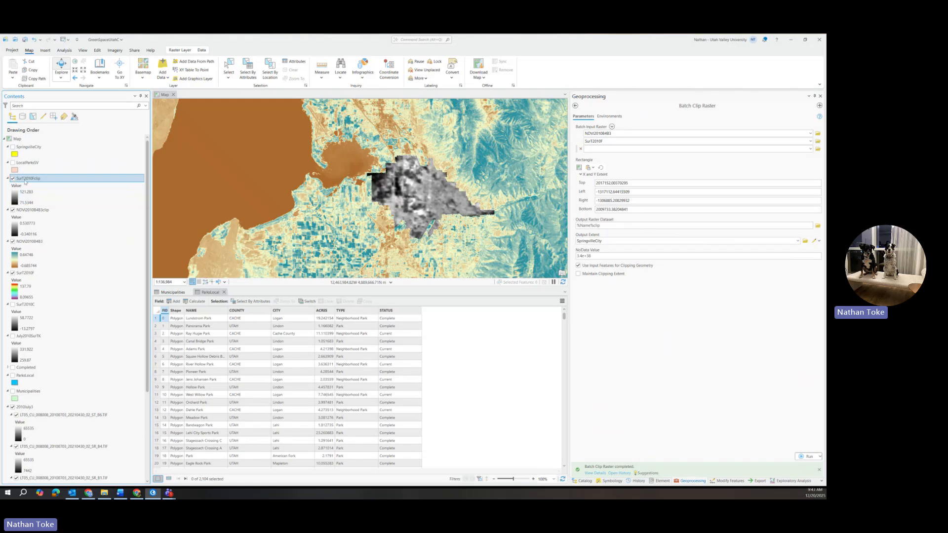
right_click(25, 182)
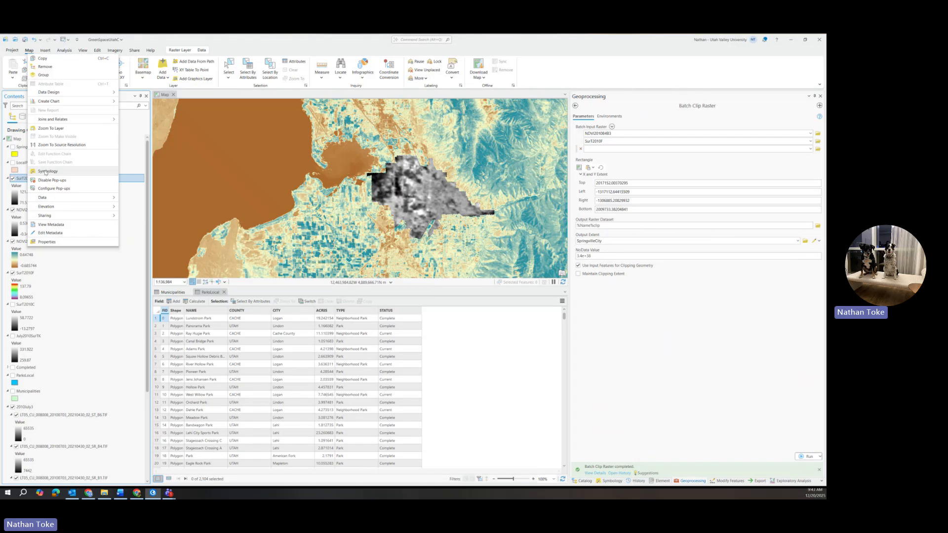
click(46, 172)
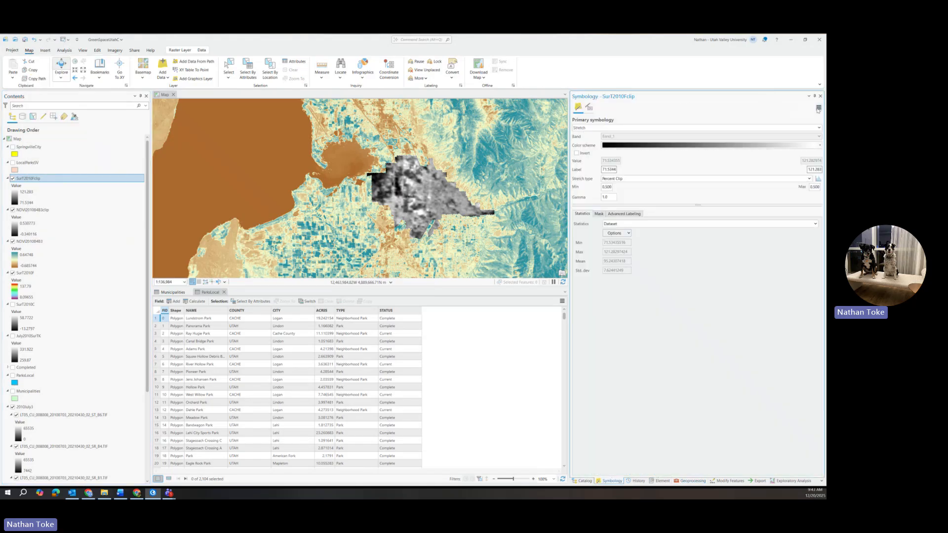
click(818, 107)
click(770, 116)
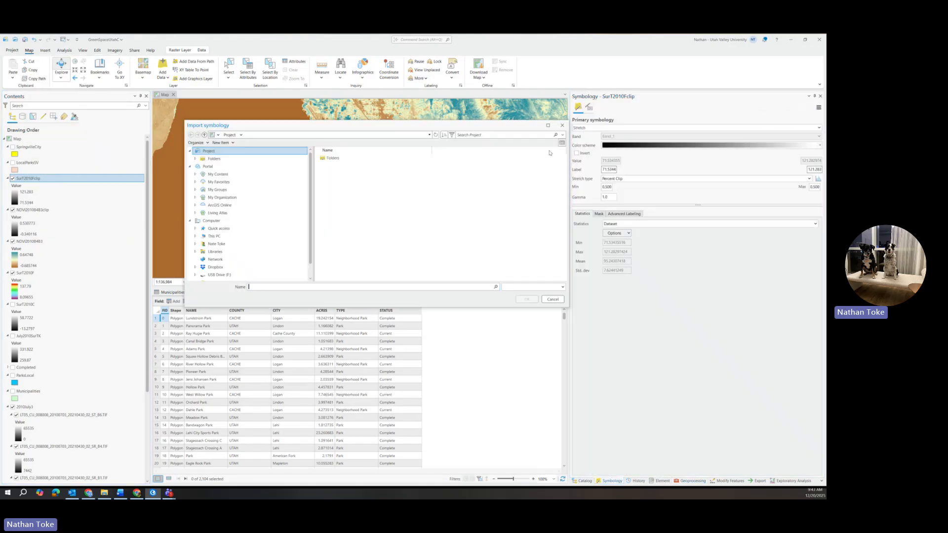
click(563, 127)
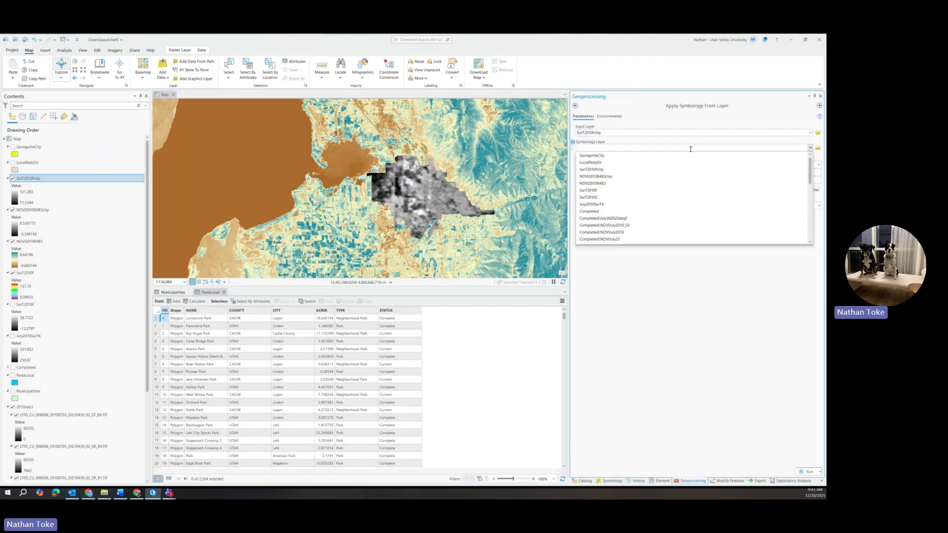
click(596, 191)
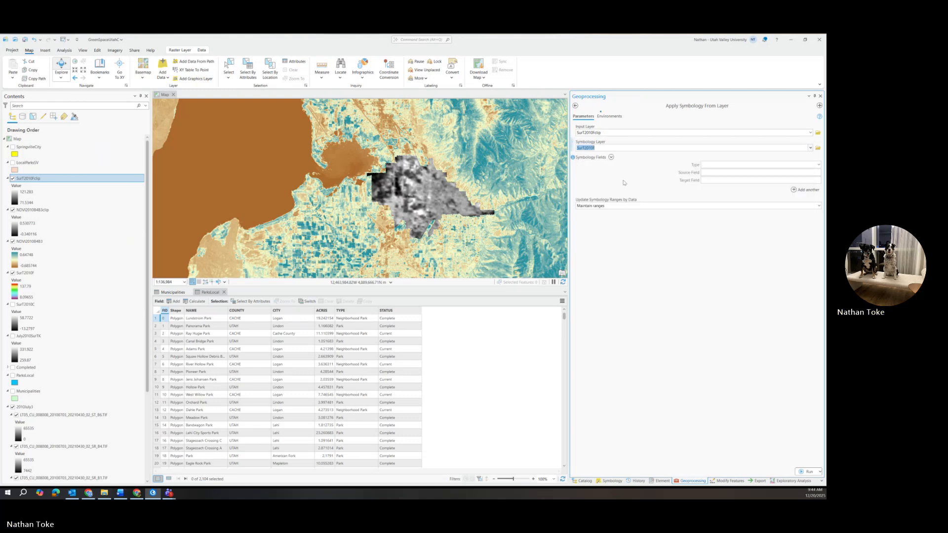
click(805, 471)
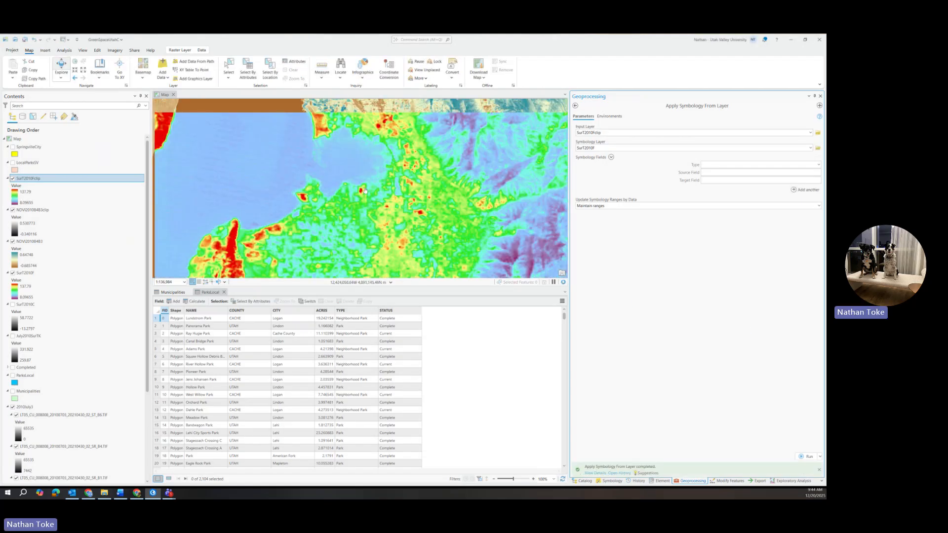
Zoom to the clipped area and set Surf2010Fclip's standard deviation stretch to 1 standard deviation.
click(13, 178)
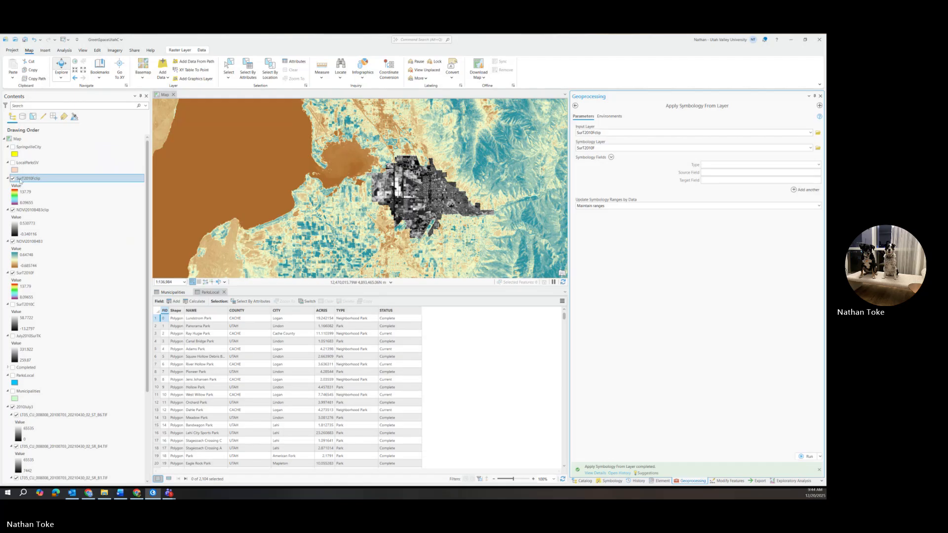
scroll(414, 198, up, 2)
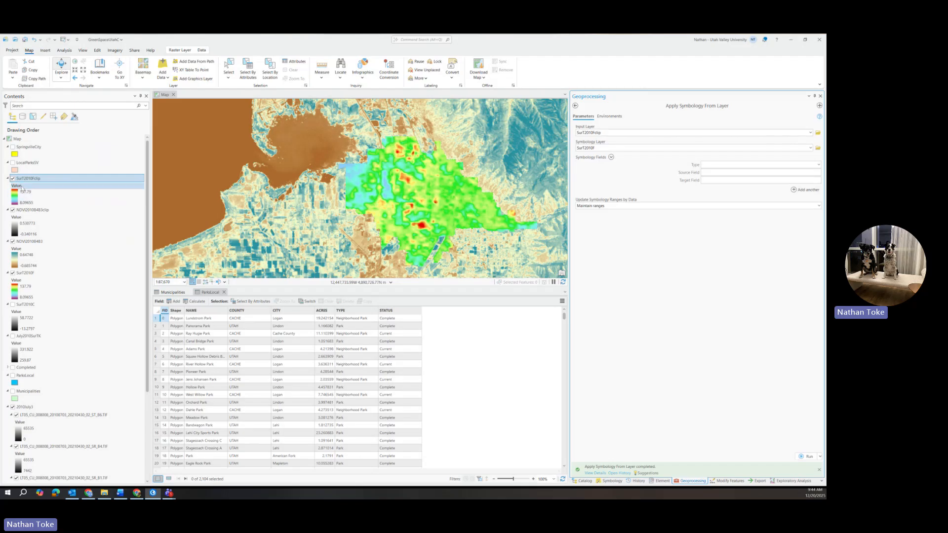
click(37, 179)
right_click(37, 179)
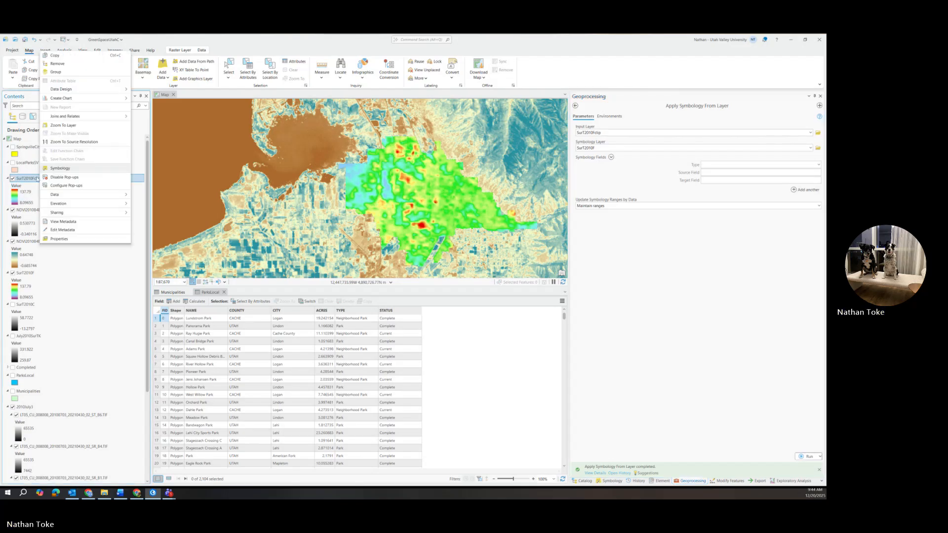
click(58, 168)
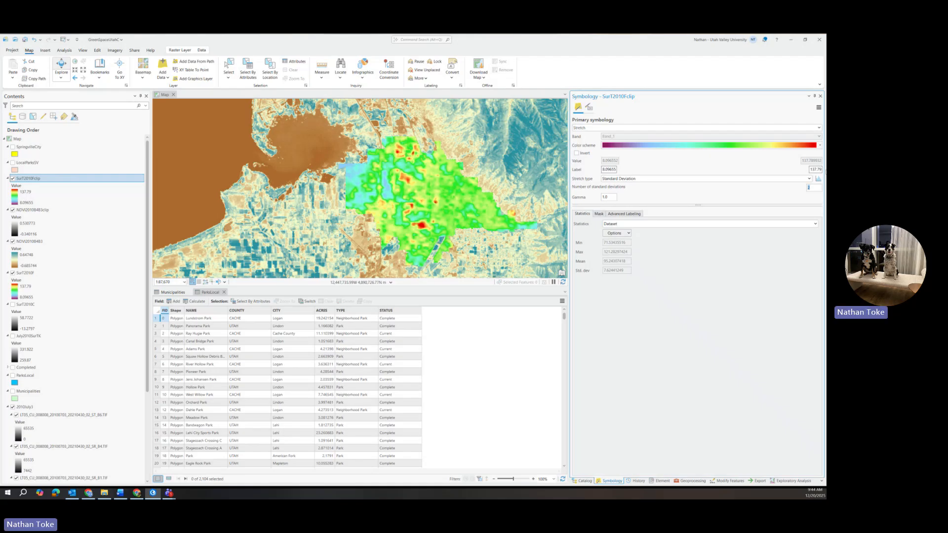
text(1)
key(Return)
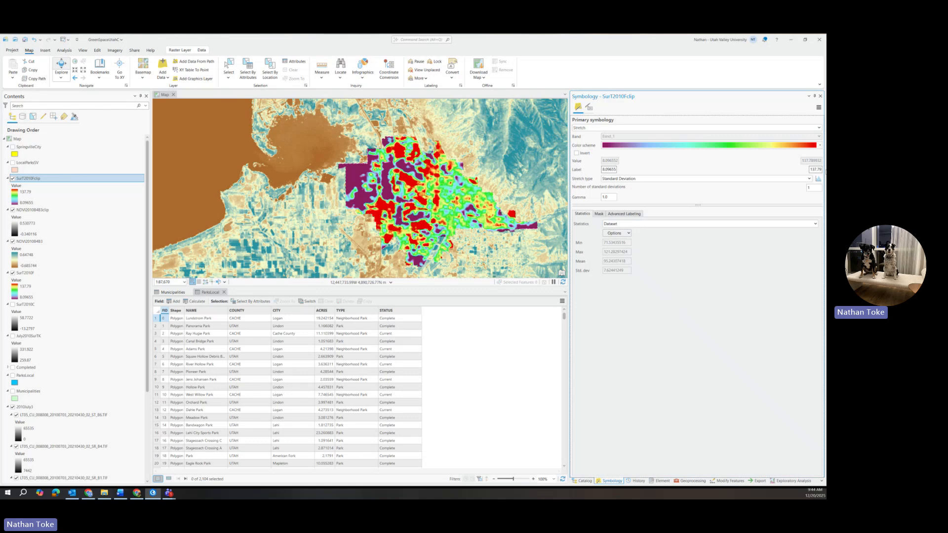
Set the number of standard deviations for Surf2010Fclip's stretch to 2.
click(806, 188)
text(2)
key(Return)
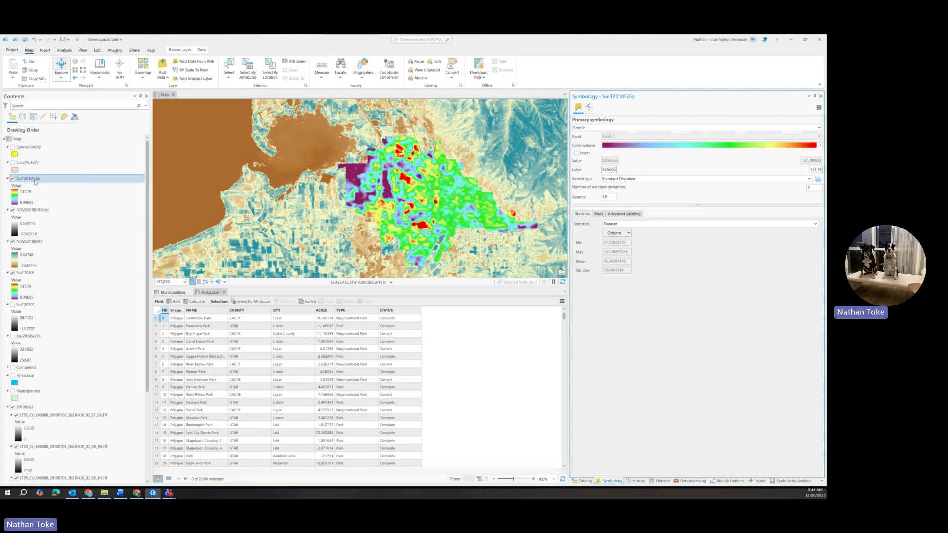
Apply the NDVI2010B483 layer's symbology to the NDVI2010B483clip layer with Apply Symbology From Layer.
click(22, 210)
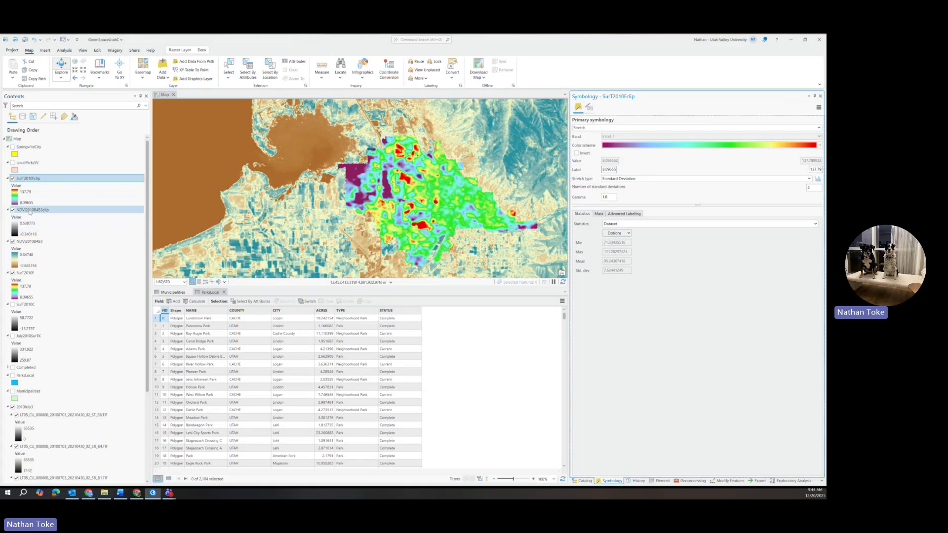
right_click(40, 210)
click(45, 202)
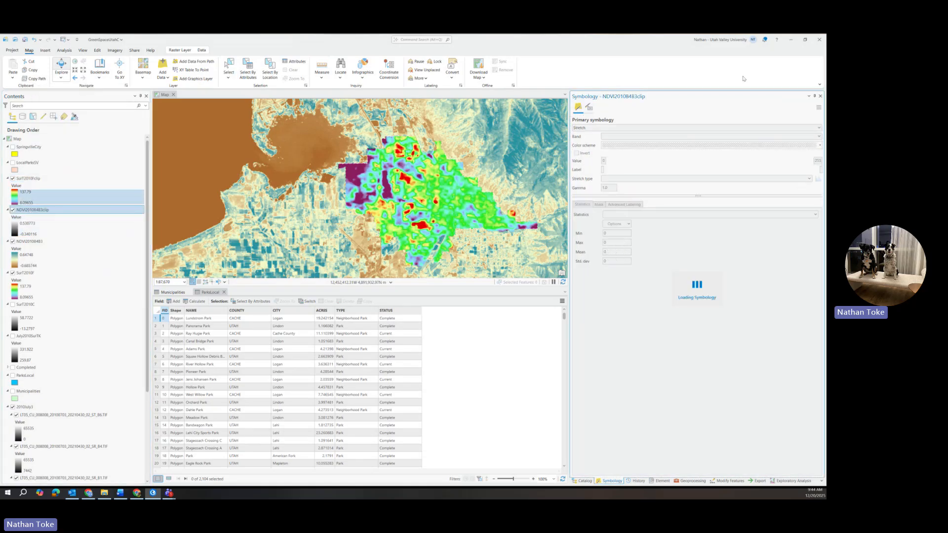
click(818, 108)
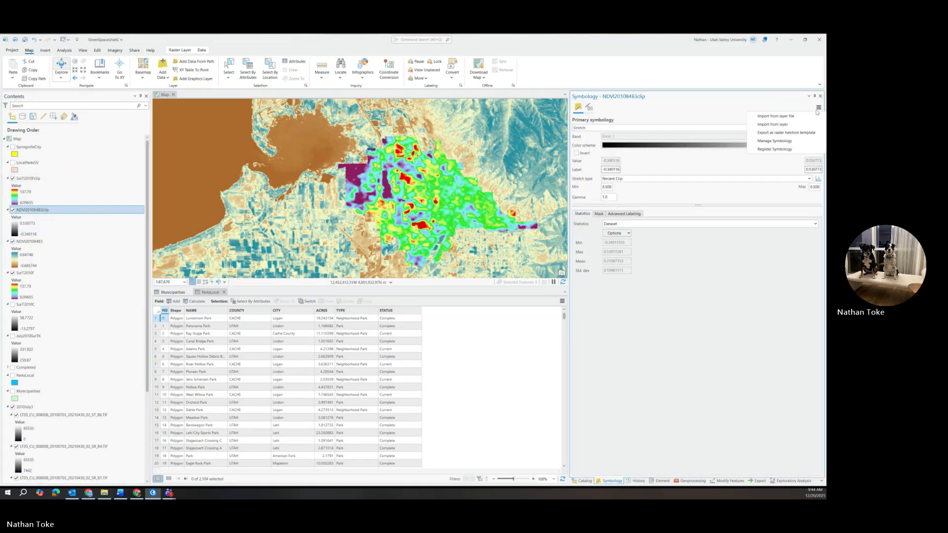
click(790, 124)
click(810, 148)
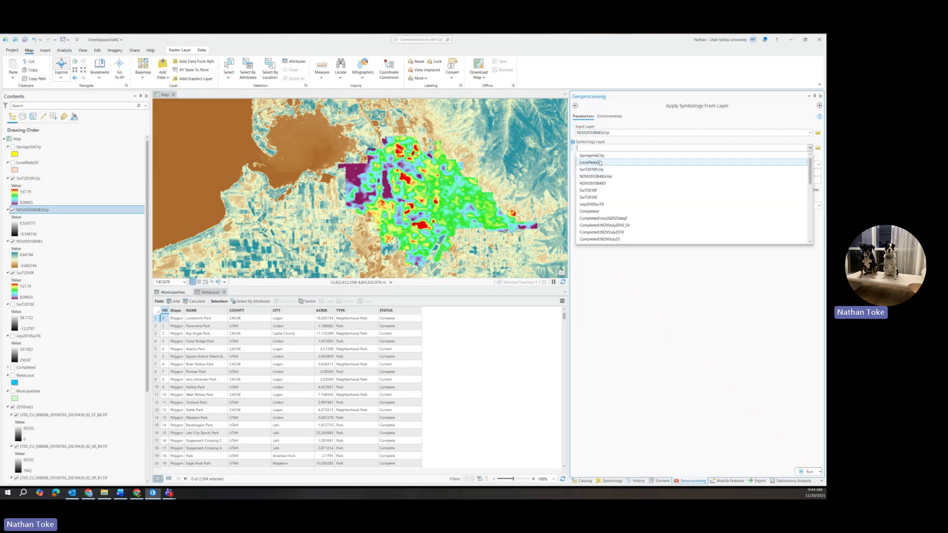
click(603, 184)
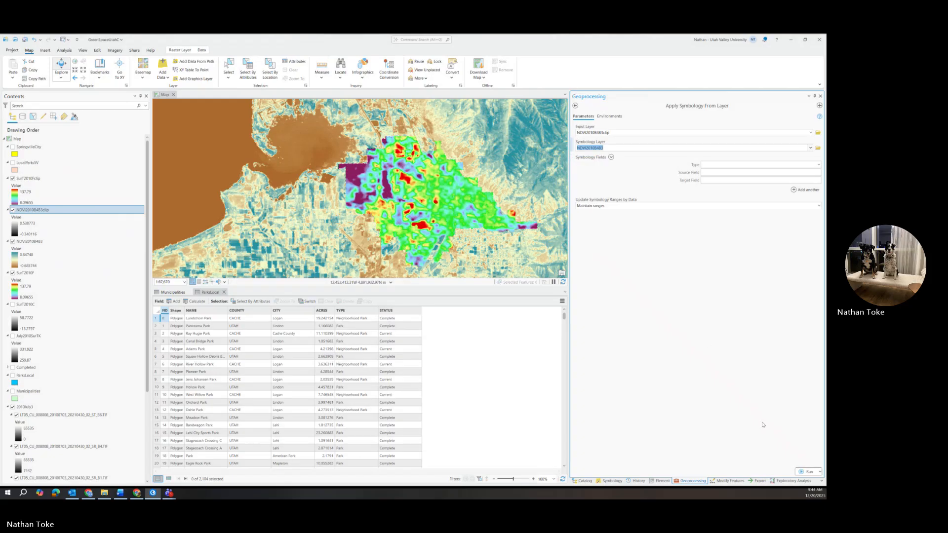
click(807, 471)
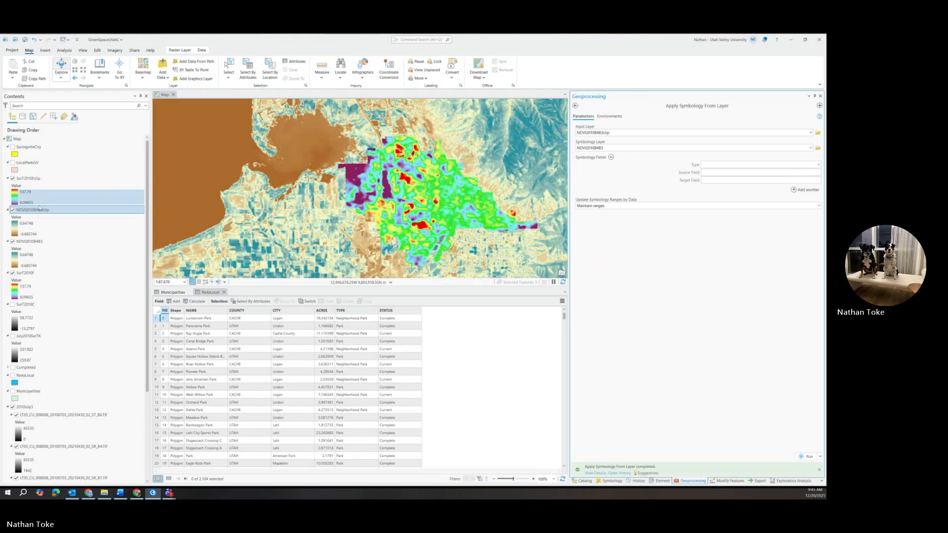
Hide the unclipped rasters and the 2010July1 group so the clipped layers display over the basemap.
click(13, 241)
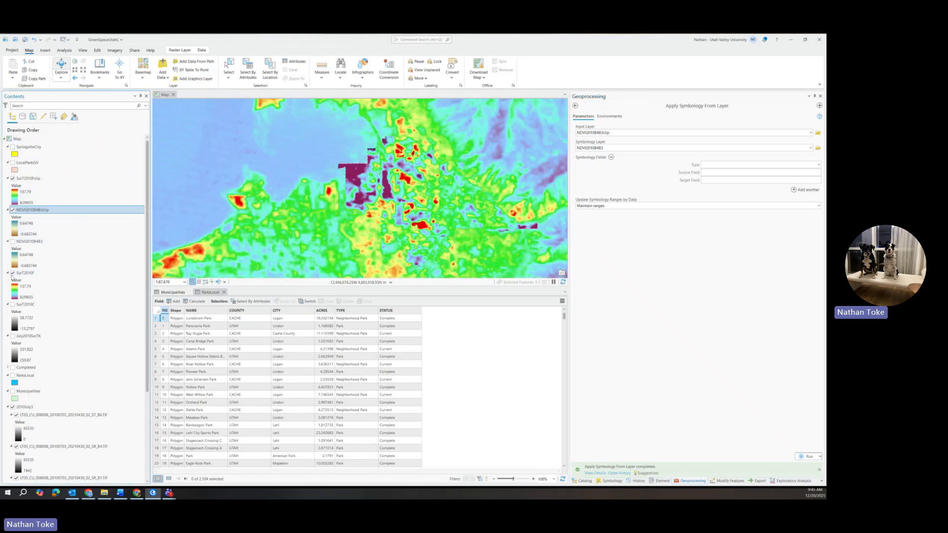
click(12, 274)
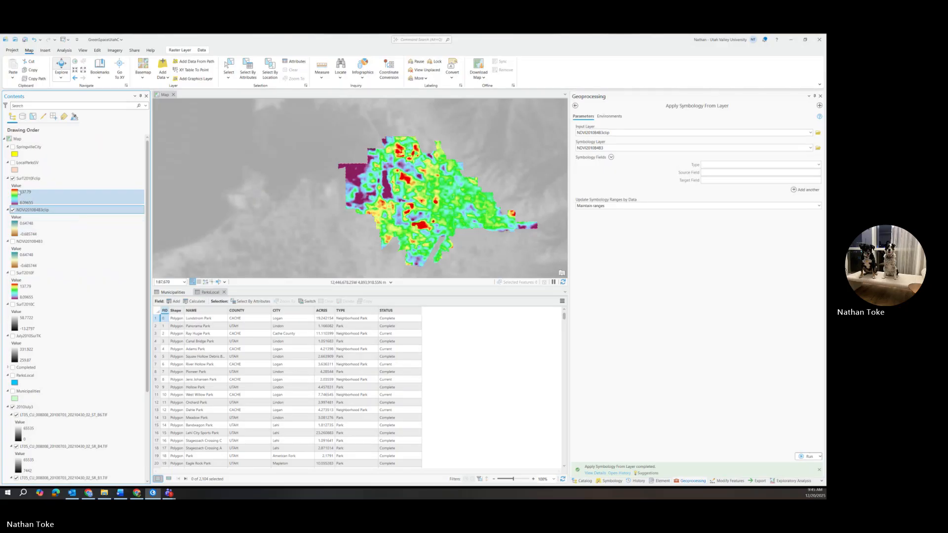
click(13, 178)
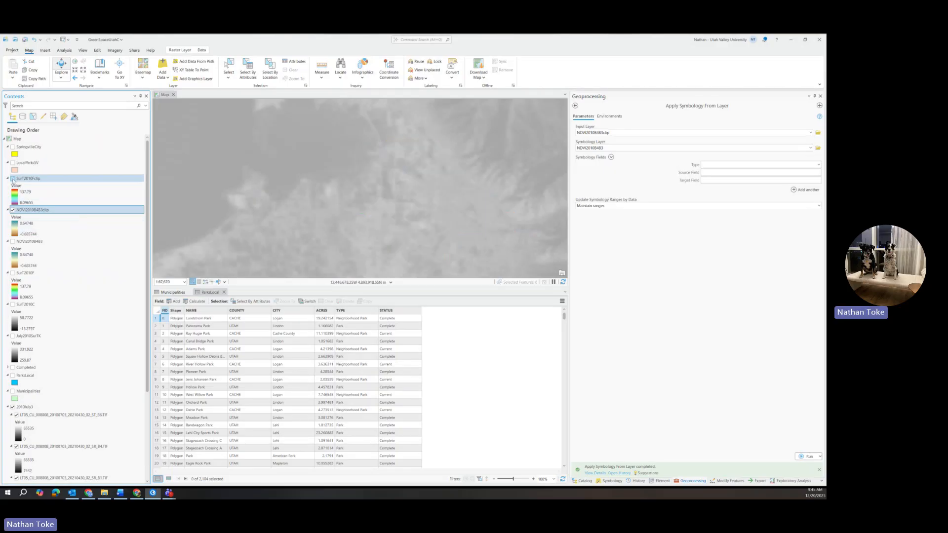
scroll(449, 186, up, 2)
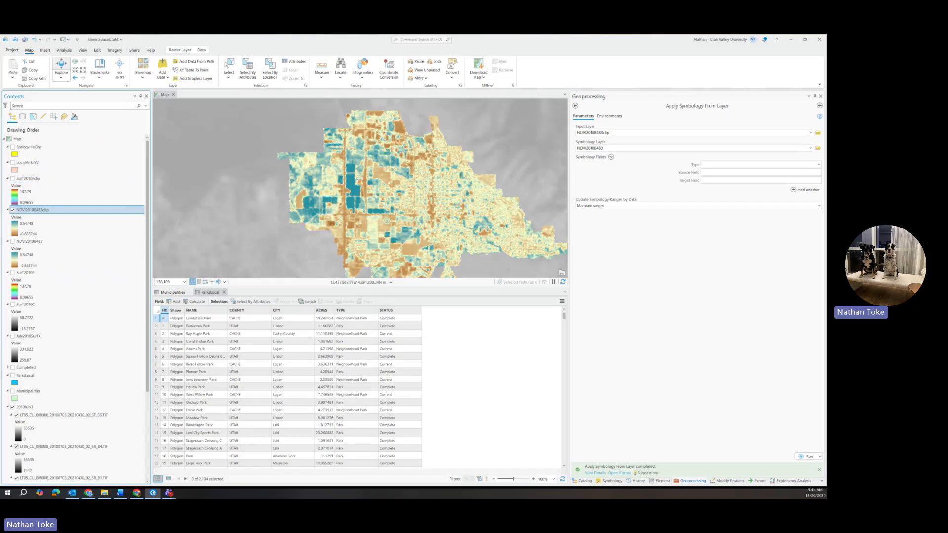
scroll(368, 223, down, 2)
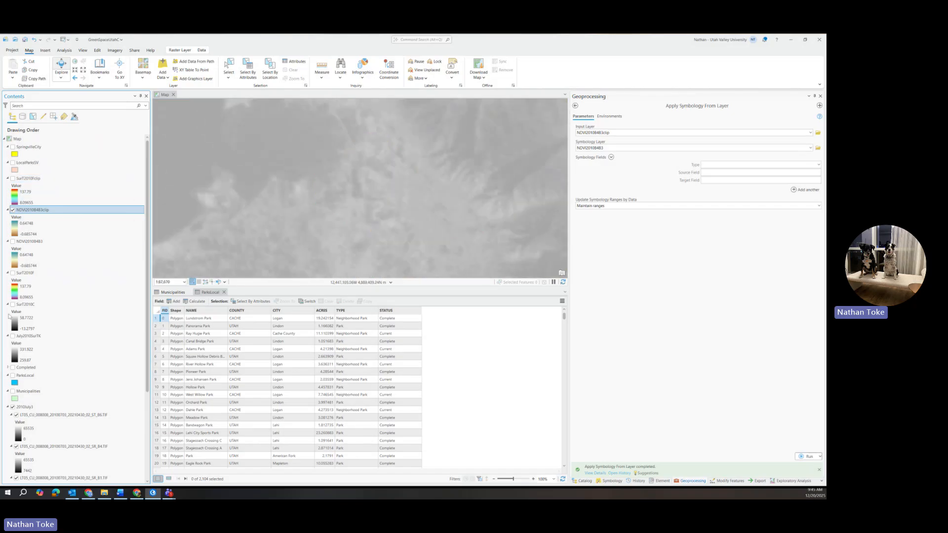
scroll(17, 366, down, 1)
click(74, 375)
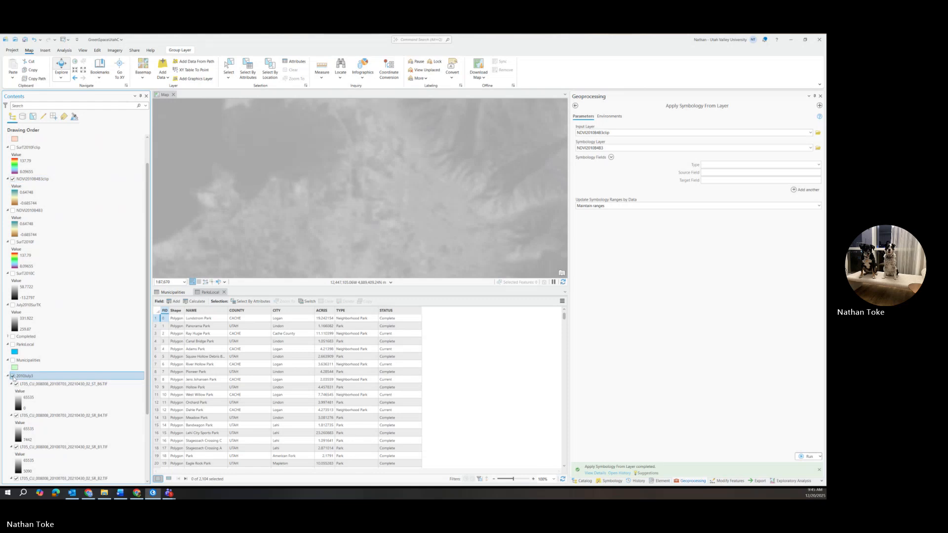
scroll(75, 324, down, 2)
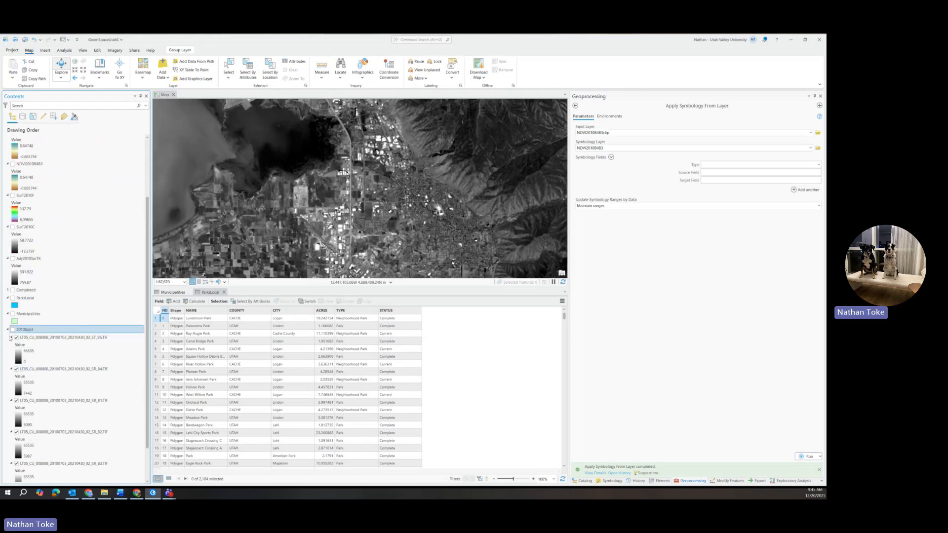
click(7, 329)
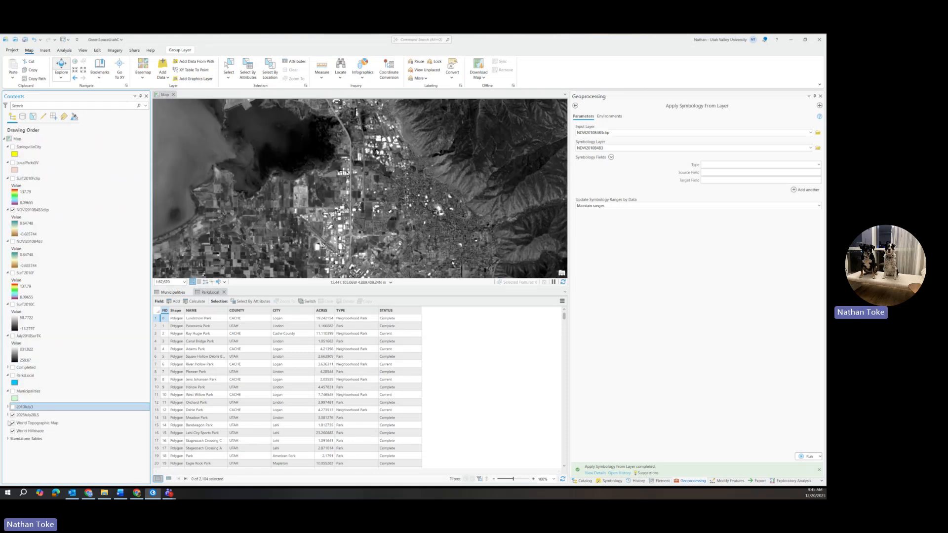
click(13, 415)
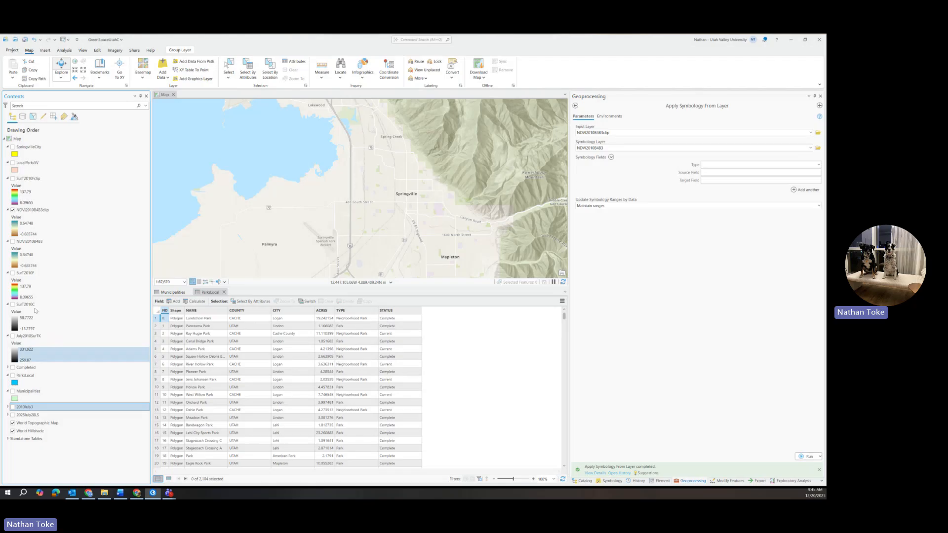
Compare the clipped surface temperature and NDVI layers by toggling their visibility.
click(13, 179)
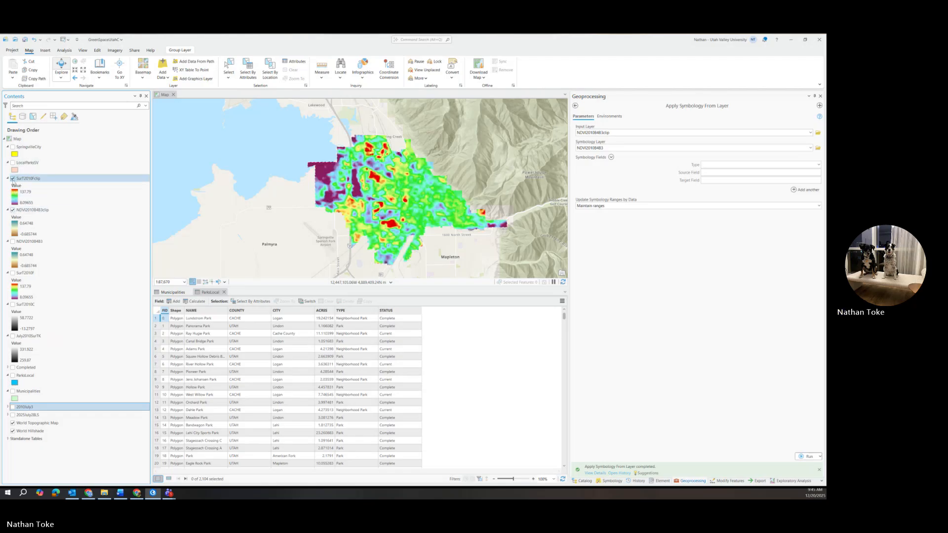
click(13, 178)
click(13, 210)
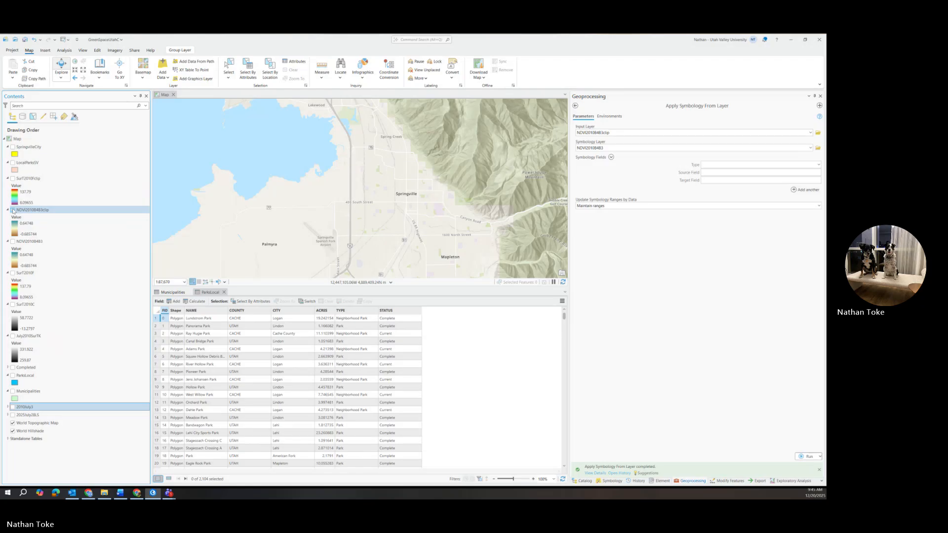
click(13, 210)
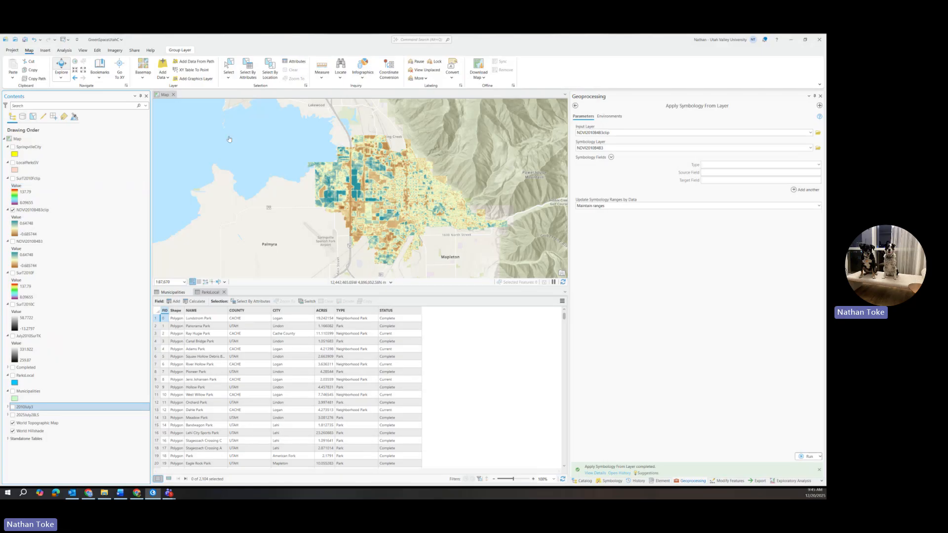
Build pyramids for the NDVI2010B483clip raster from the project catalog.
click(592, 472)
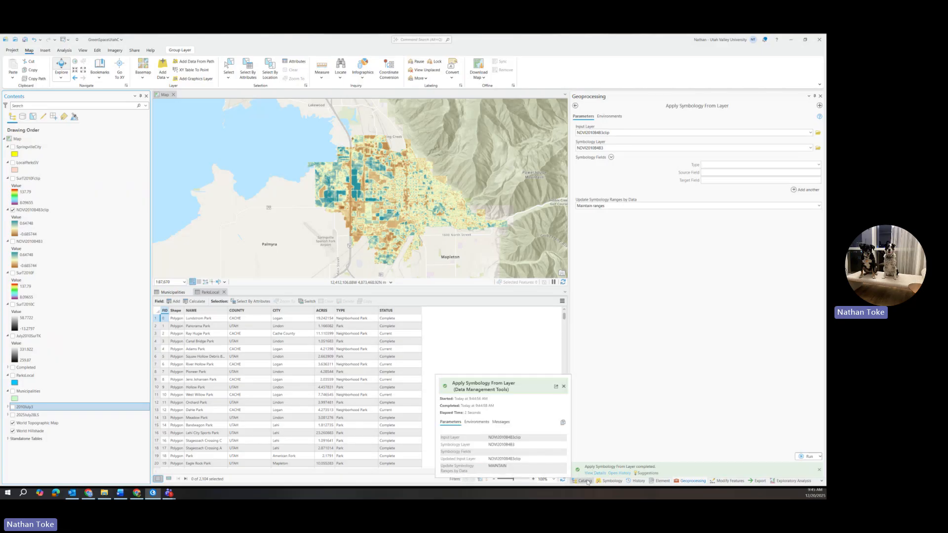
click(585, 481)
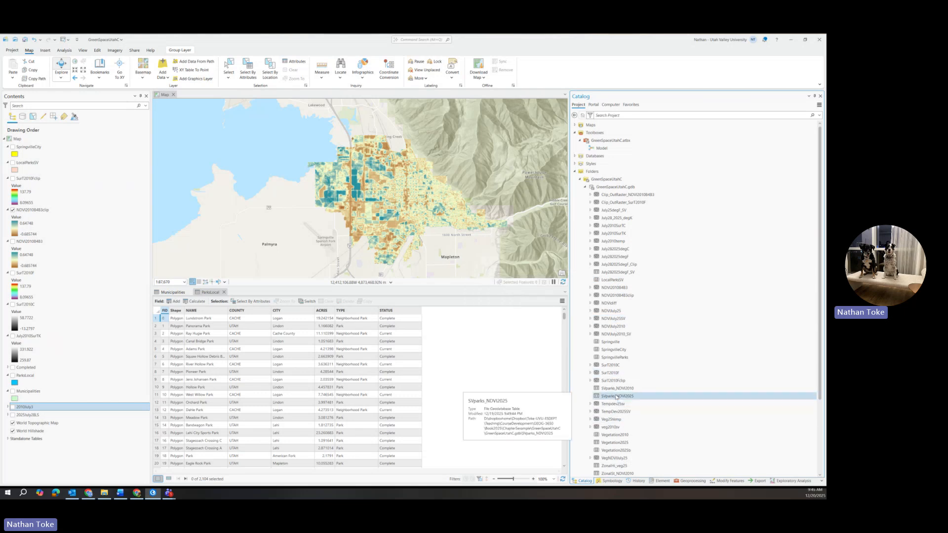
right_click(611, 296)
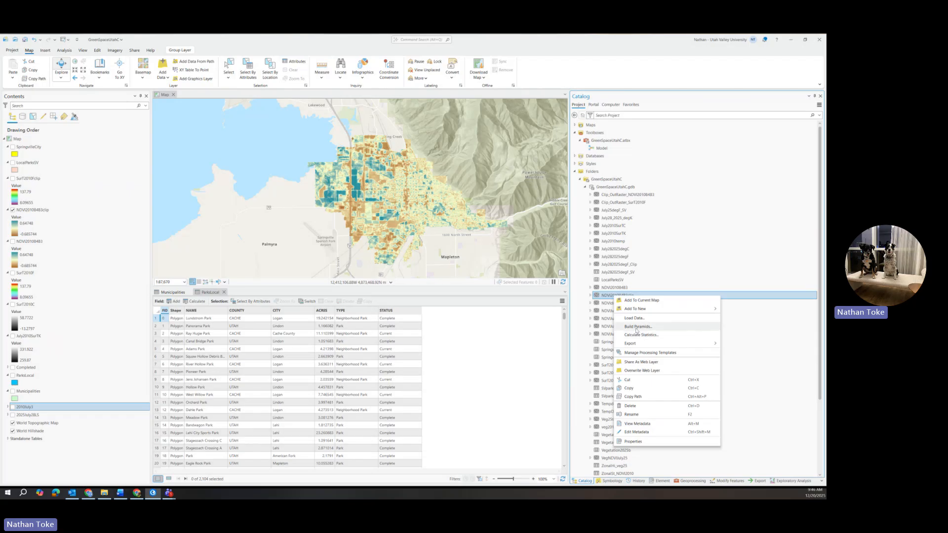
click(636, 326)
click(807, 472)
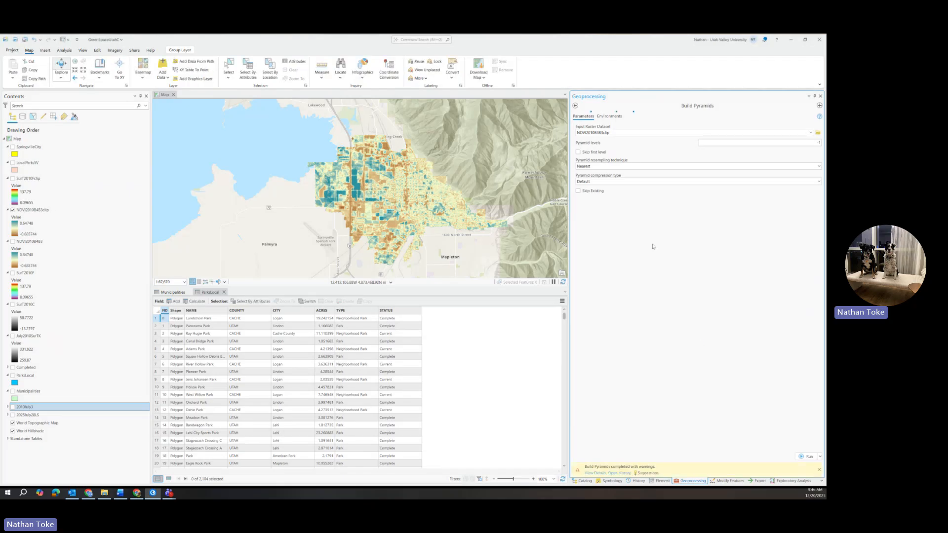
Calculate statistics for the NDVI2010B483clip raster from the project catalog.
click(583, 481)
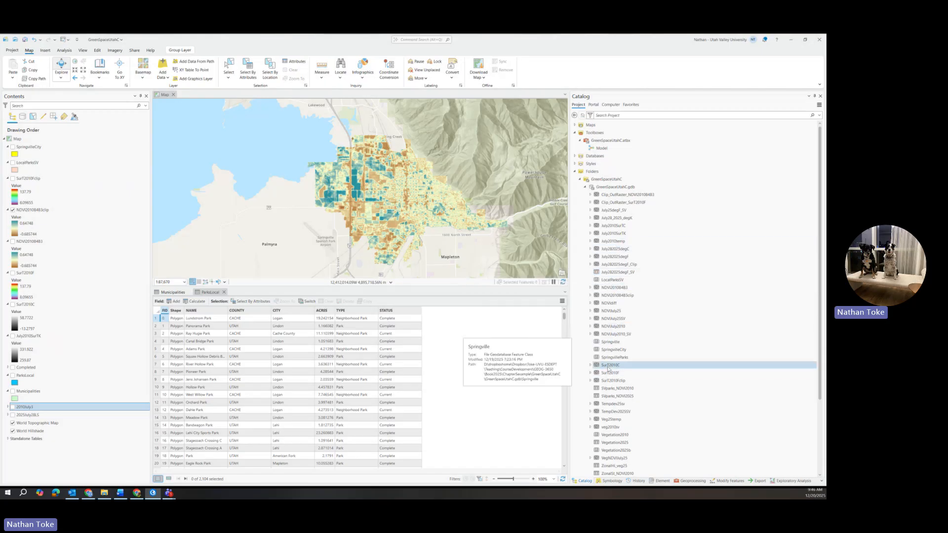
right_click(613, 297)
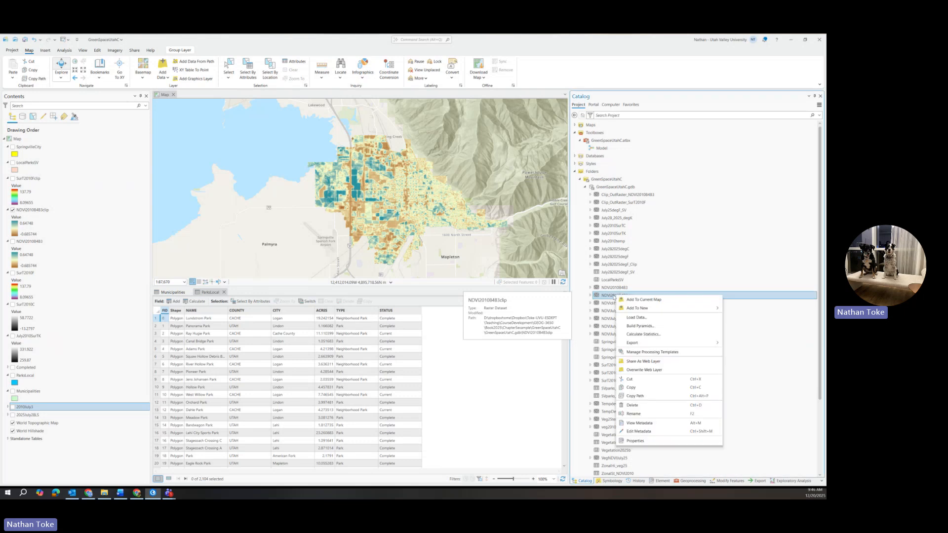
click(639, 335)
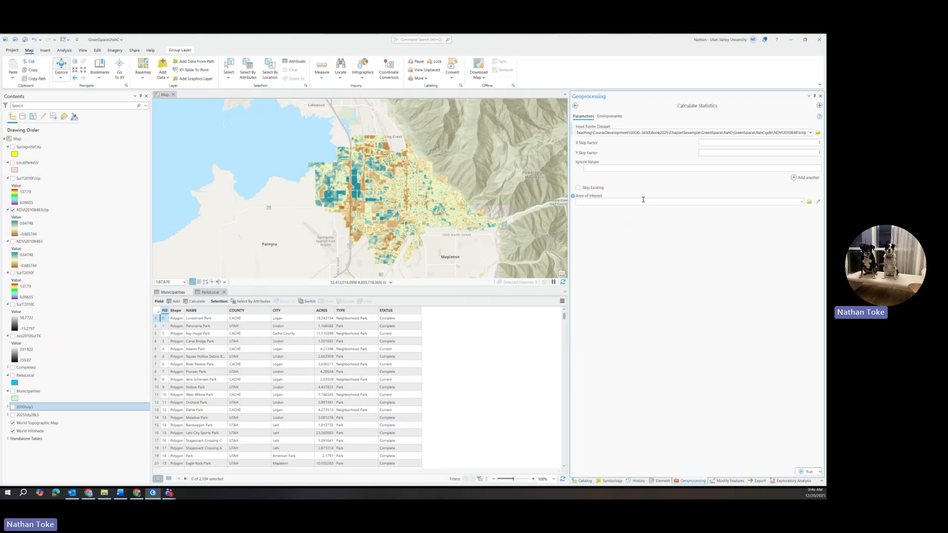
click(809, 472)
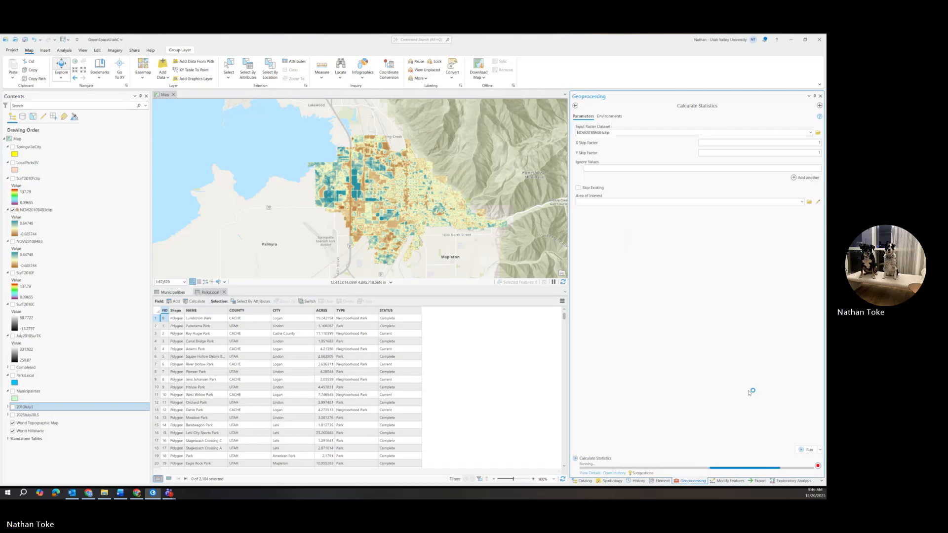